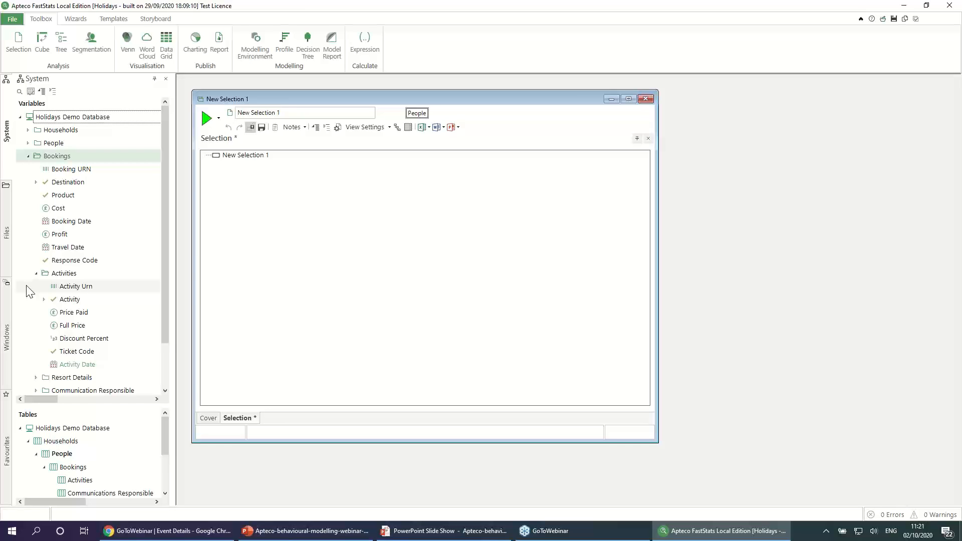
Step: Add the Activity variable to the new selection, filter its descriptions by "park" and include Park Run
left_click(72, 300)
left_click_drag(73, 303, 253, 241)
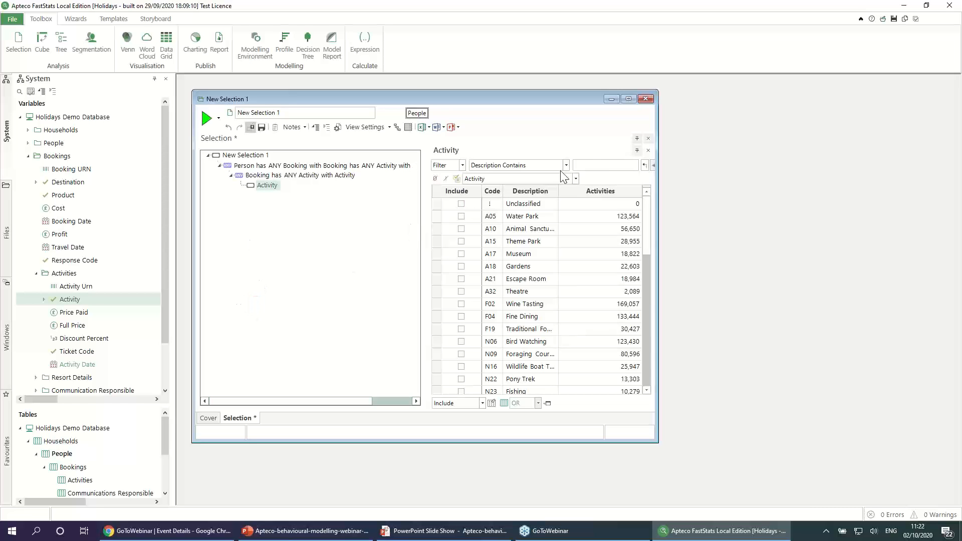
left_click(590, 165)
type("park")
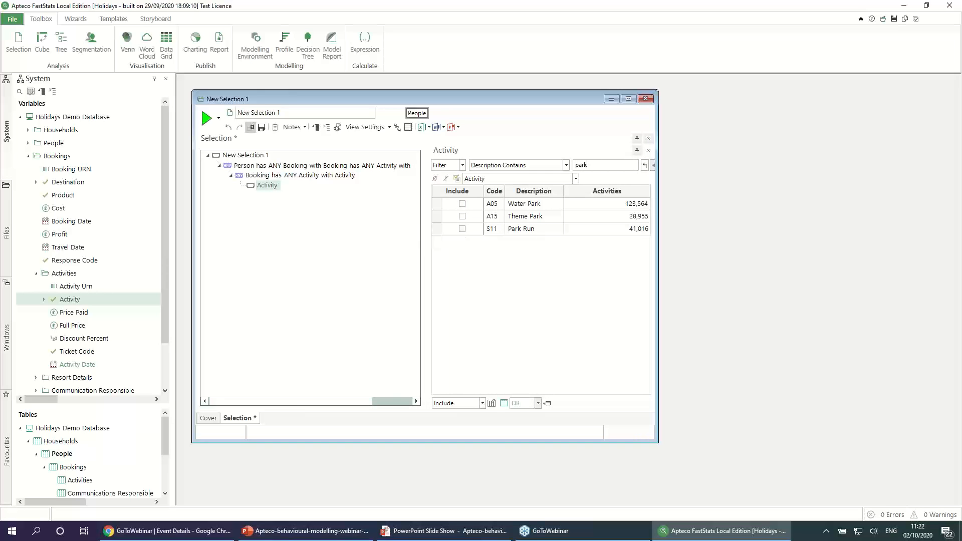
left_click(463, 229)
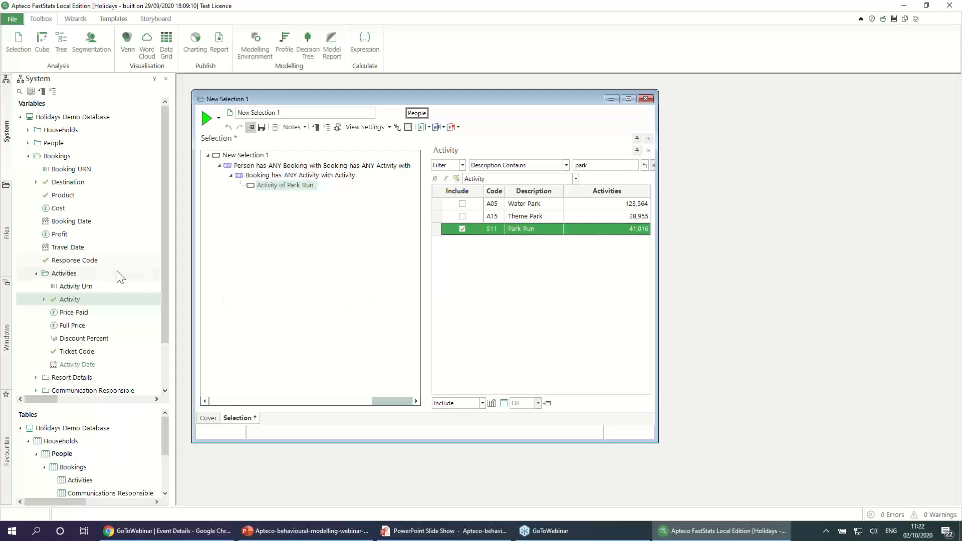
Step: Add Travel Date to the bookings criteria with a date rule running from Today to Yesterday forward by 3 months
left_click_drag(73, 247, 284, 179)
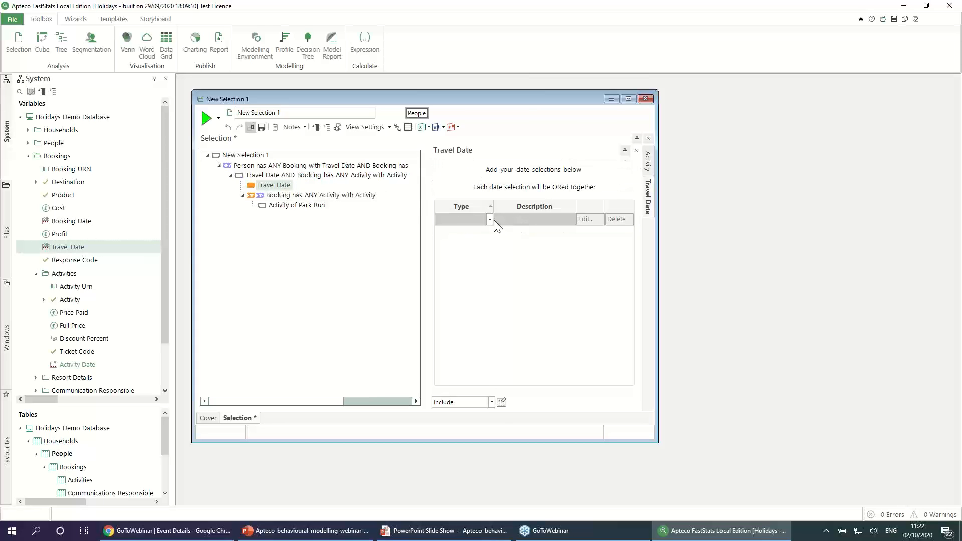
left_click(489, 221)
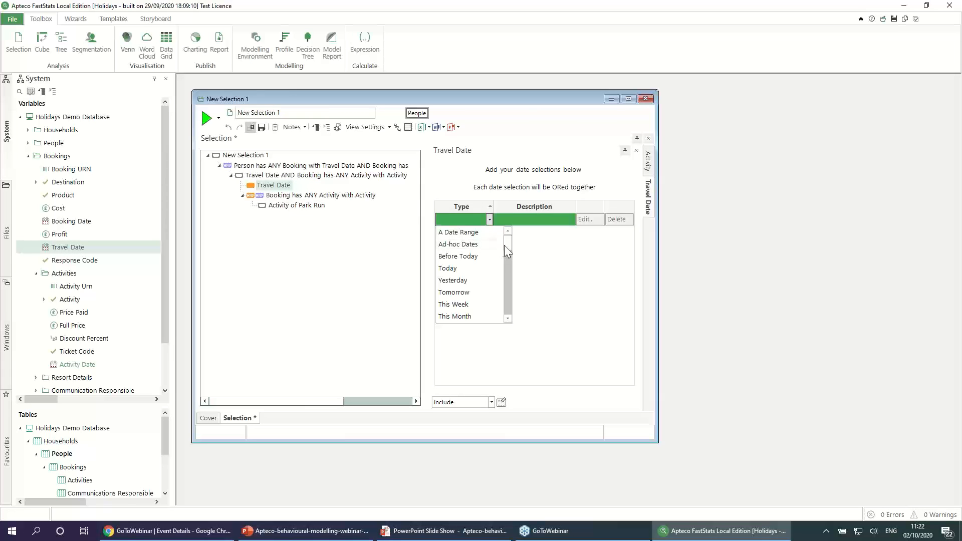
left_click_drag(508, 246, 508, 302)
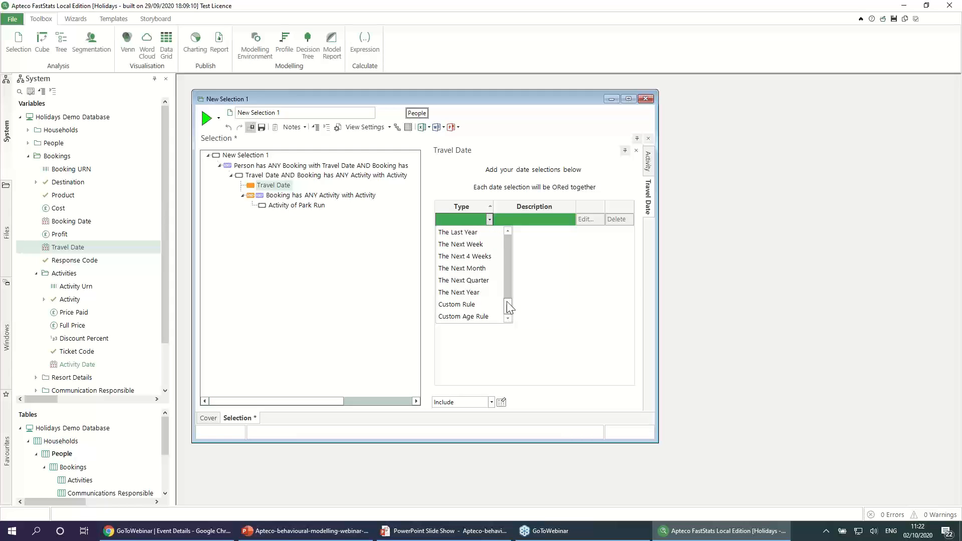
left_click(490, 269)
left_click(585, 220)
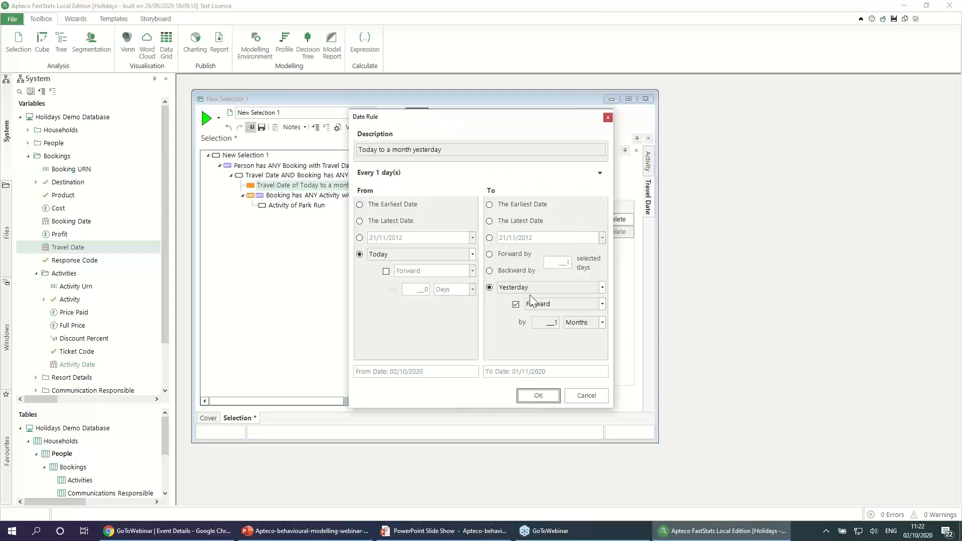
left_click(555, 319)
left_click(555, 320)
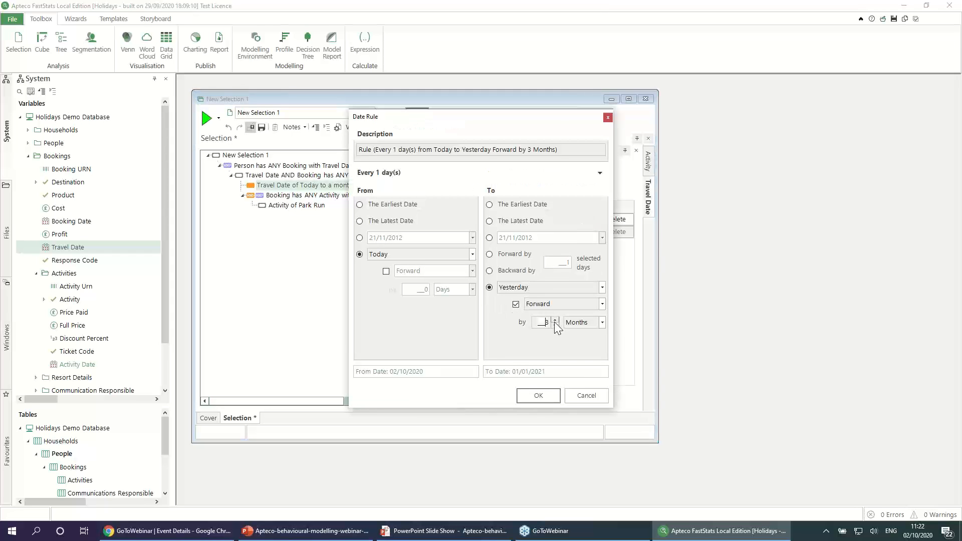
left_click(537, 395)
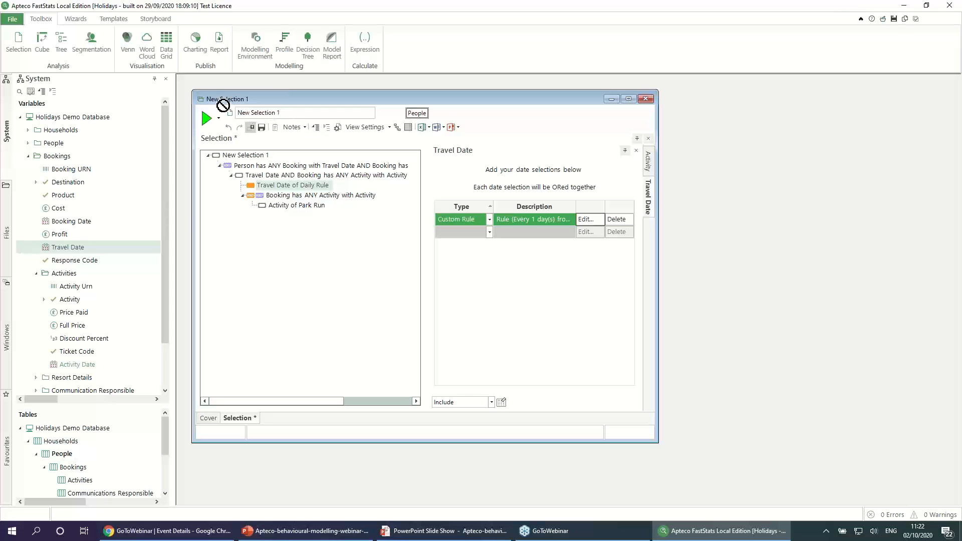
Step: Name the selection "Park Run in next 3 months" and minimize its window
left_click_drag(299, 113, 242, 113)
type("Park Run in next 3 months")
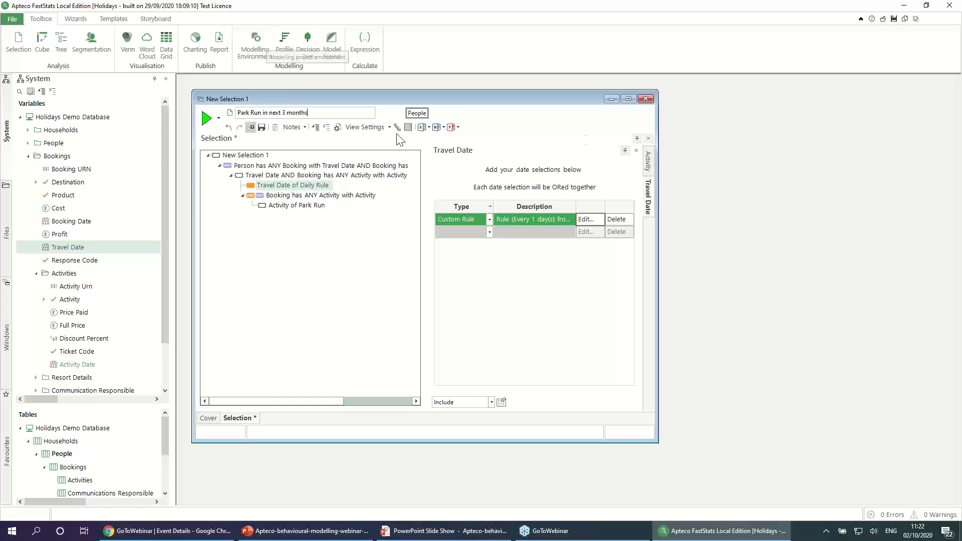
key("Return")
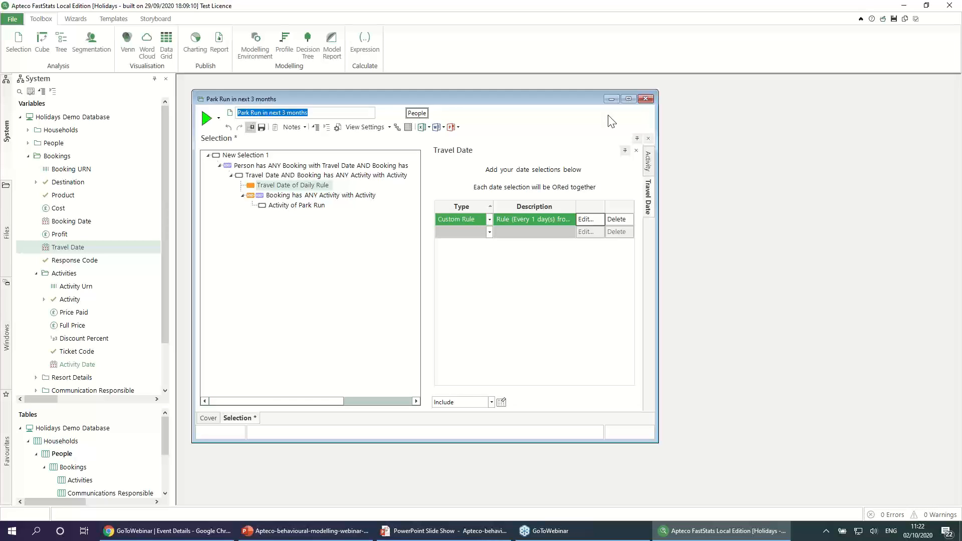
left_click(611, 99)
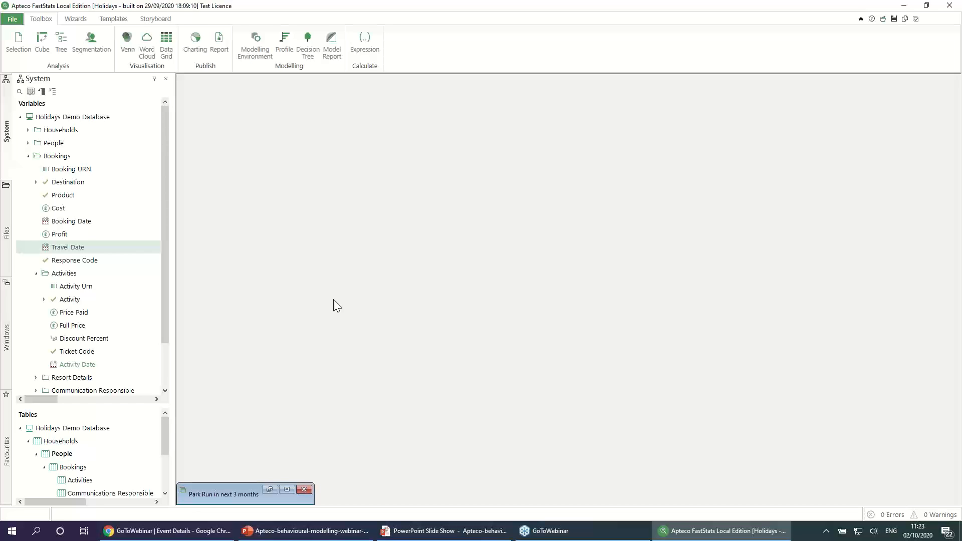
Step: Create a wider modelling environment window, add the Park Run selection as its analysis selection and widen the Description column
left_click(257, 64)
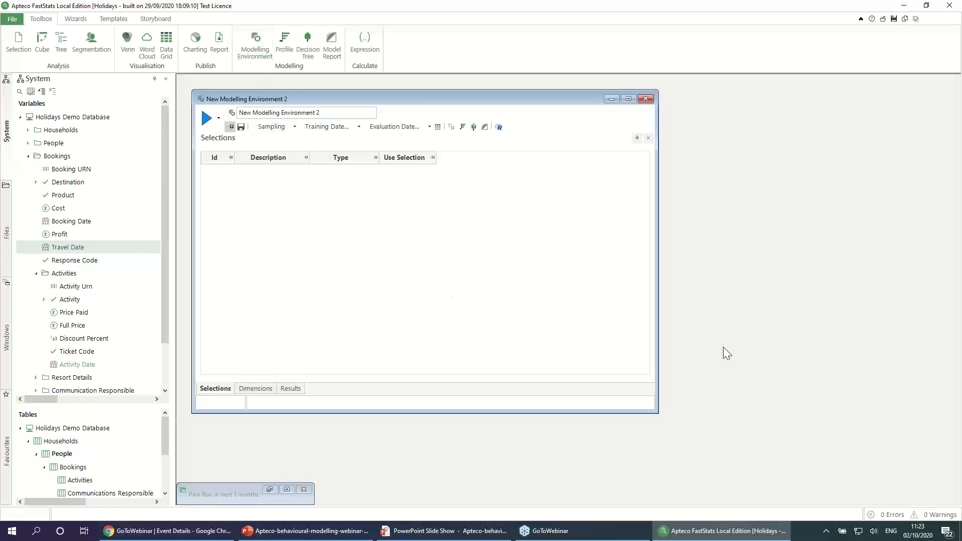
left_click_drag(657, 335, 863, 326)
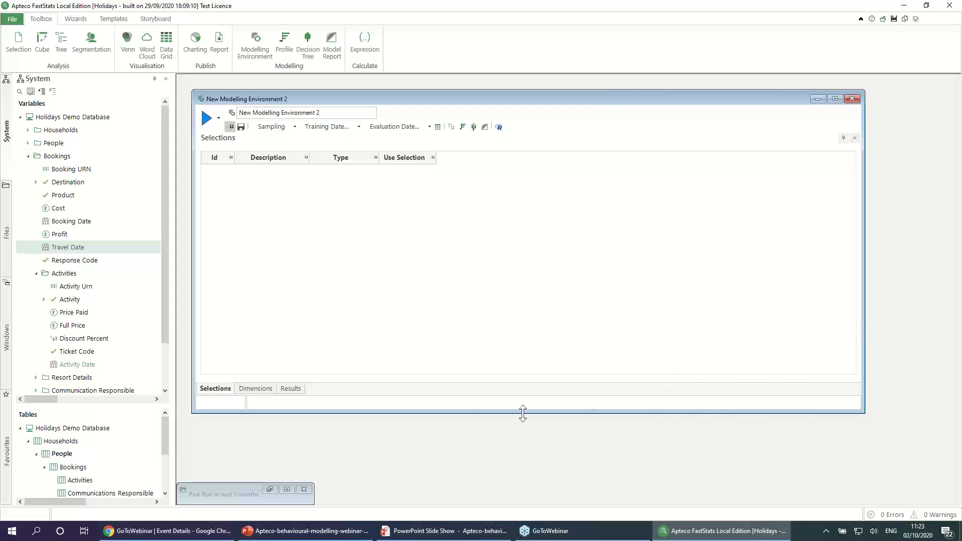
left_click(6, 312)
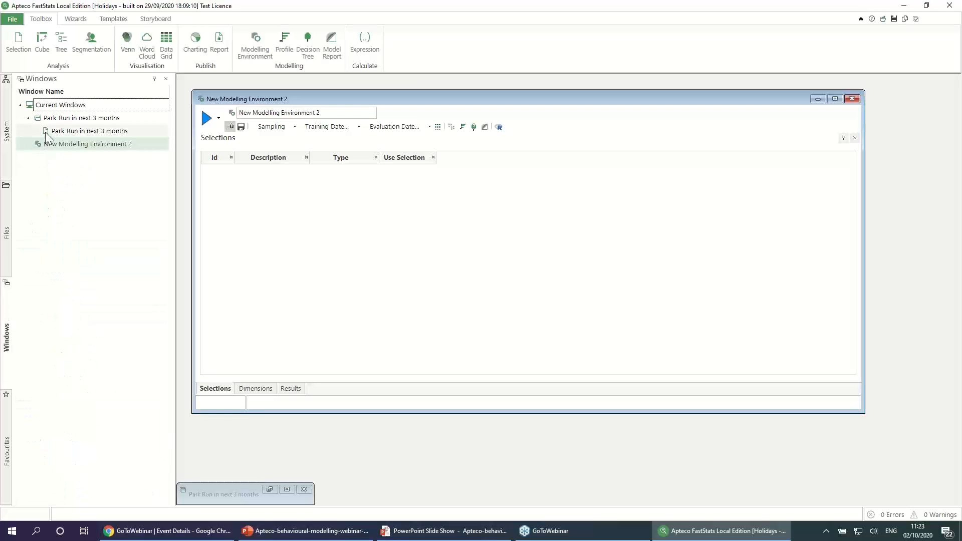
left_click_drag(45, 131, 240, 199)
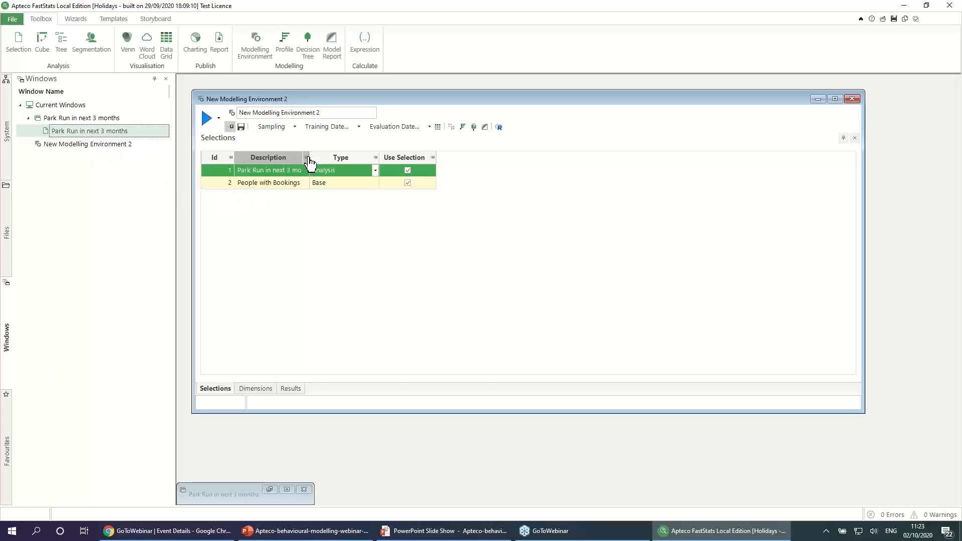
left_click_drag(379, 158, 424, 159)
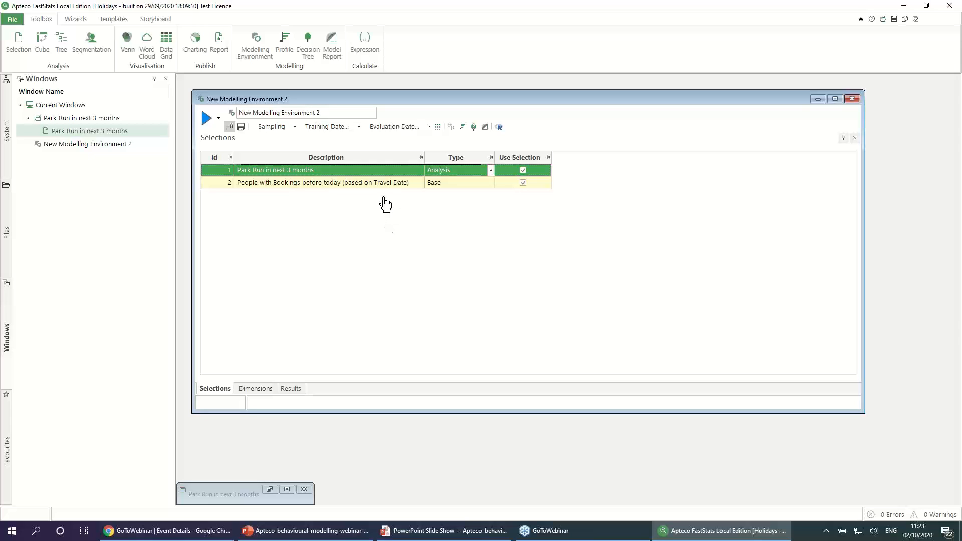
left_click(353, 188)
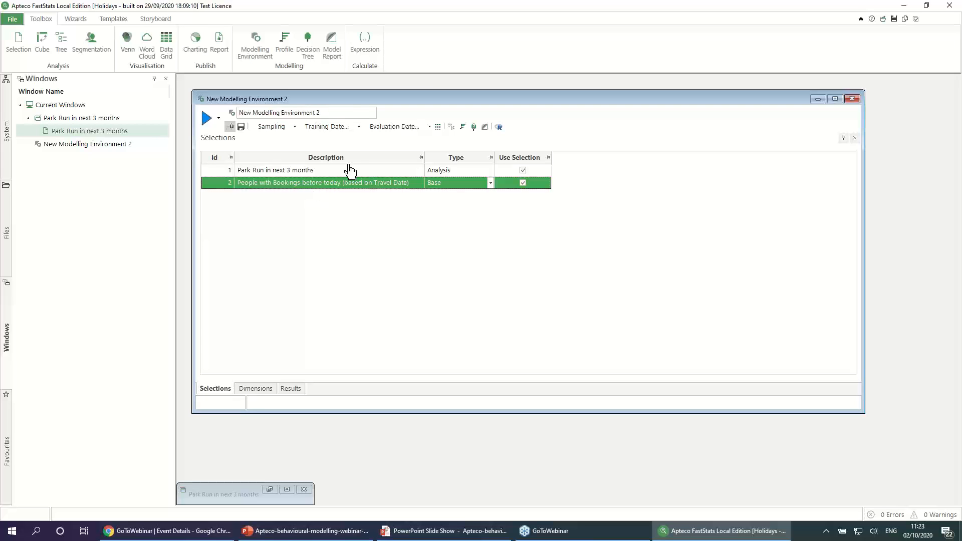
Step: Set the training date to the fixed date 01/01/2020 and accept showing the additional behavioural modelling columns
left_click(359, 127)
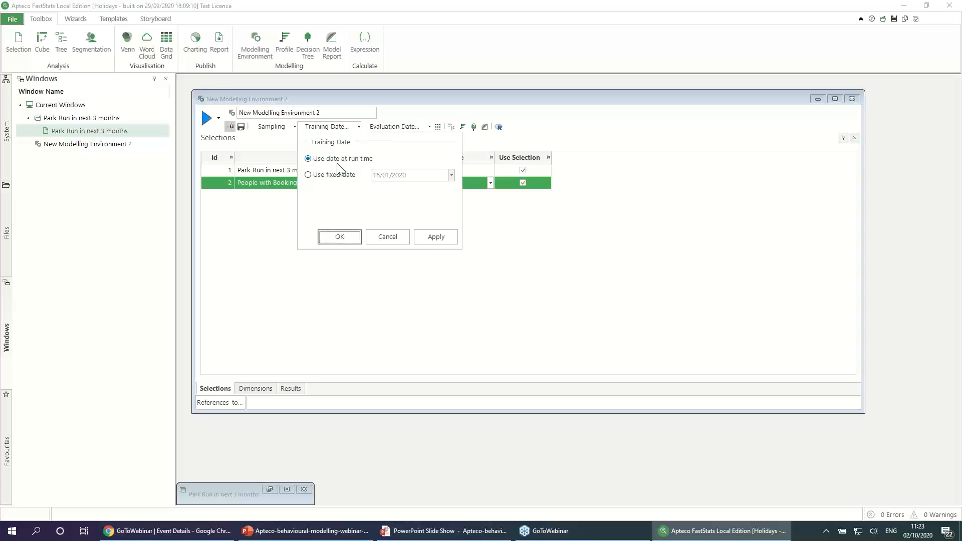
left_click(330, 175)
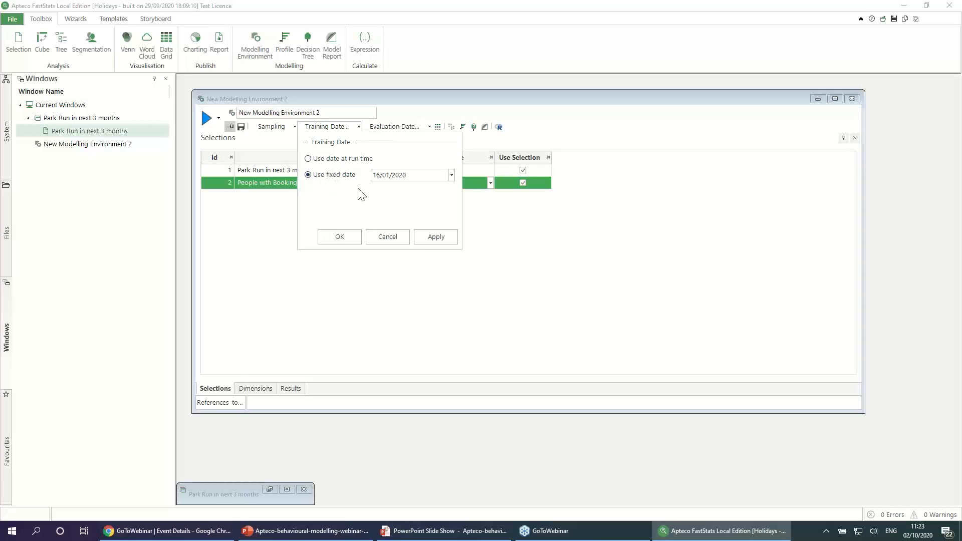
left_click(451, 175)
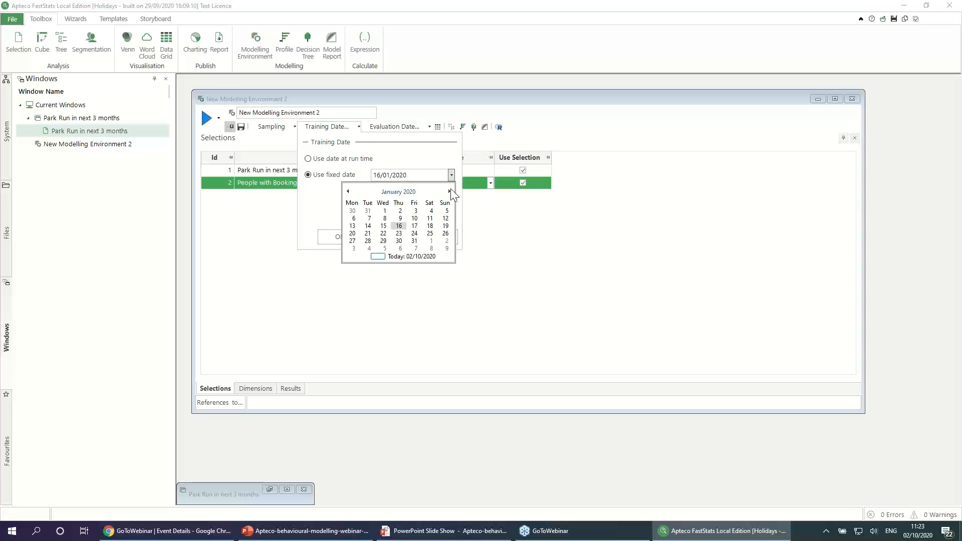
left_click(385, 210)
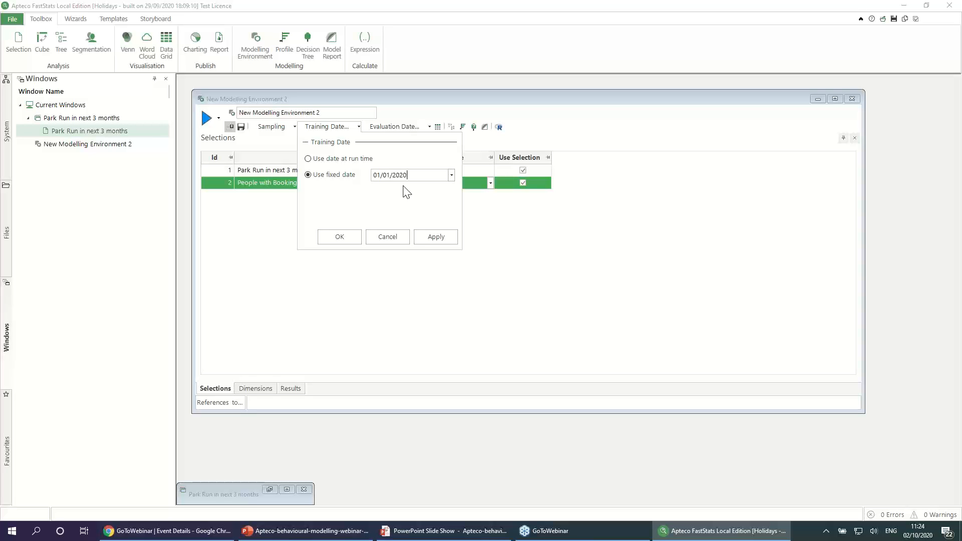
left_click(338, 233)
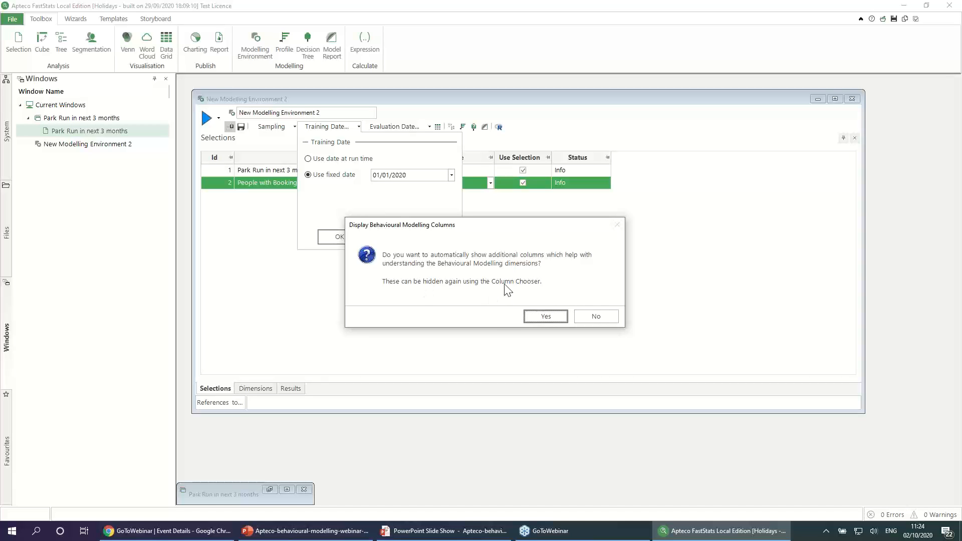
left_click(536, 317)
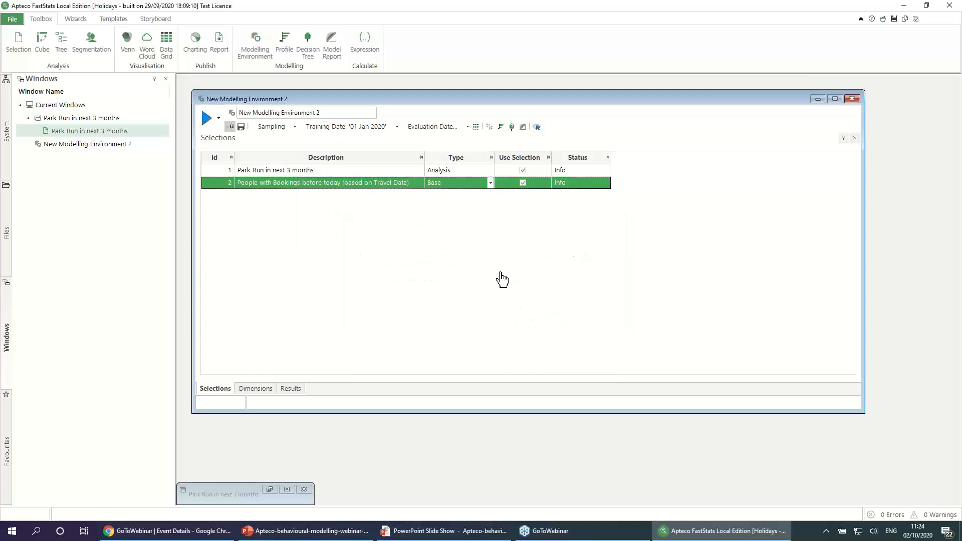
Step: Add the People variables Income and Occupation as dimensions, enlarging the dimensions list to show its columns
left_click(258, 392)
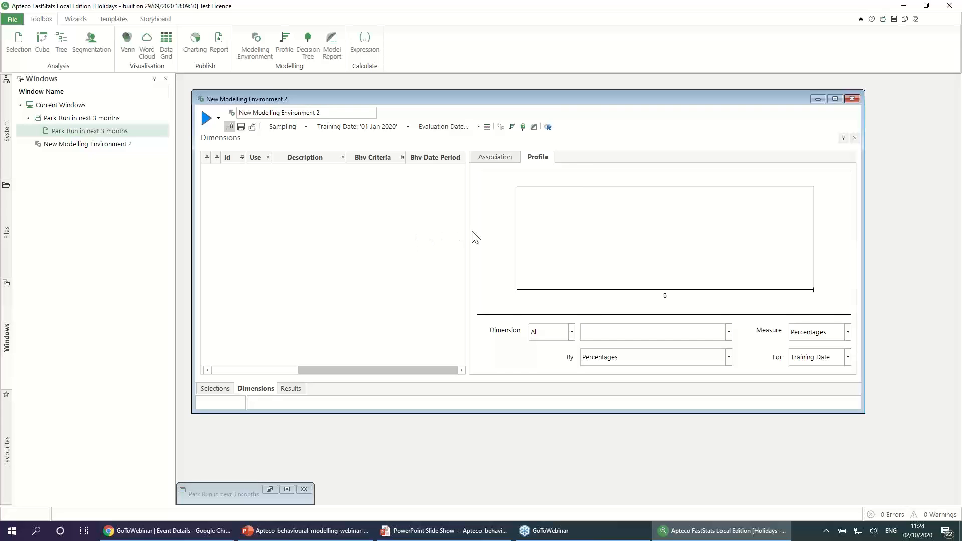
left_click_drag(467, 233, 689, 245)
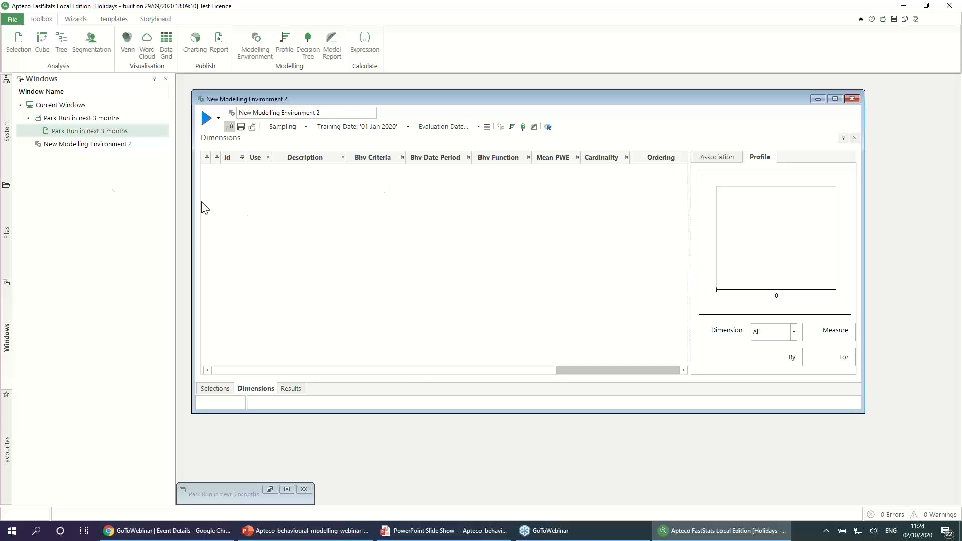
left_click(7, 131)
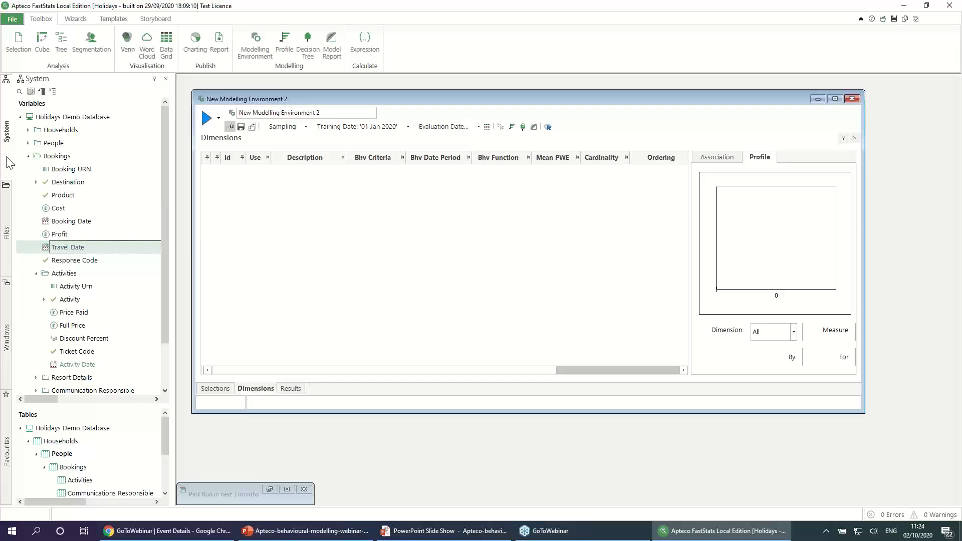
left_click(28, 157)
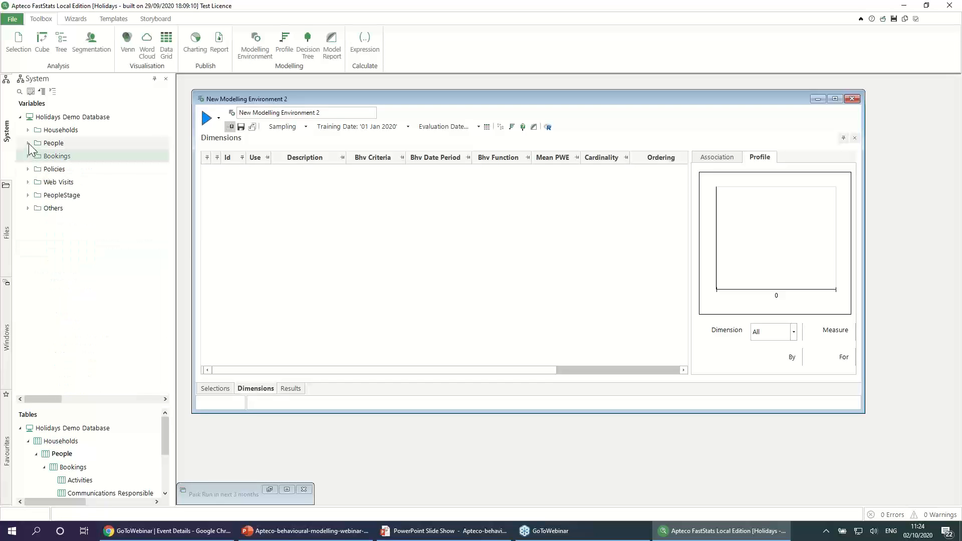
left_click(29, 143)
left_click_drag(71, 234, 289, 225)
left_click_drag(83, 261, 270, 258)
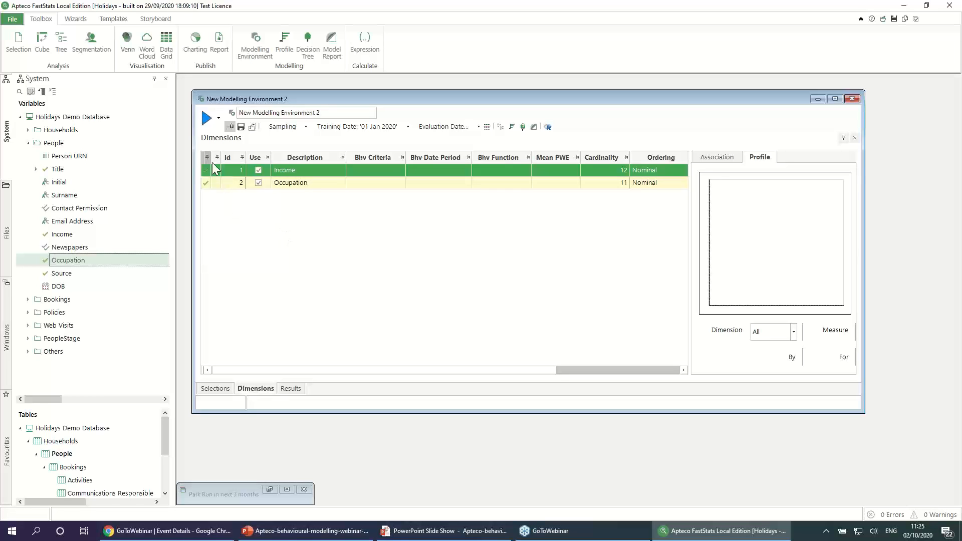
Step: Run the modelling environment, enlarge the profile chart and compare the Income and Occupation profiles
left_click(206, 119)
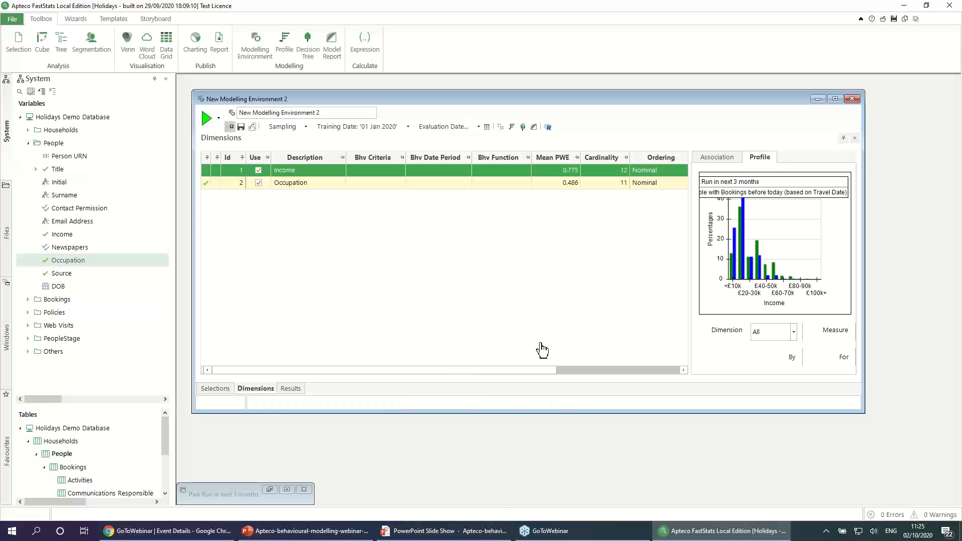
left_click_drag(689, 284, 637, 286)
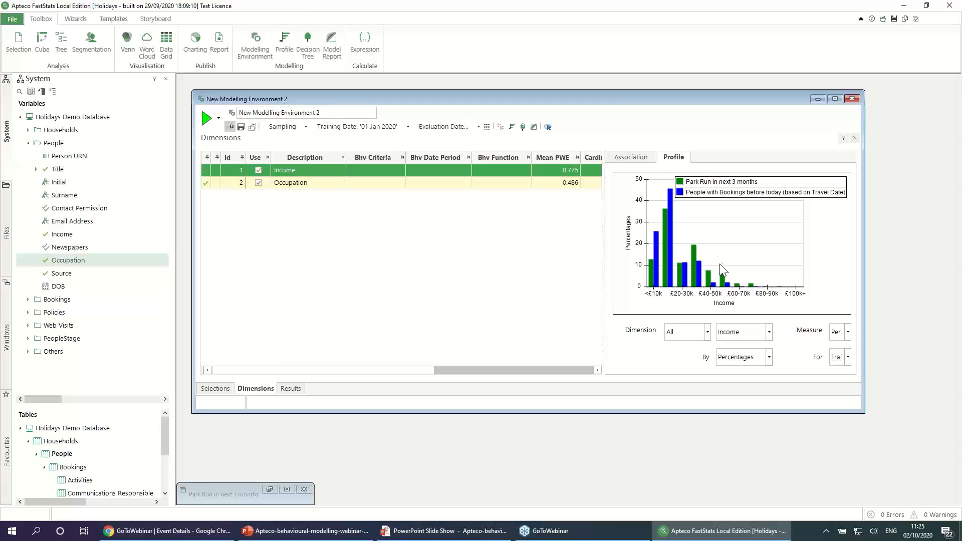
left_click(296, 184)
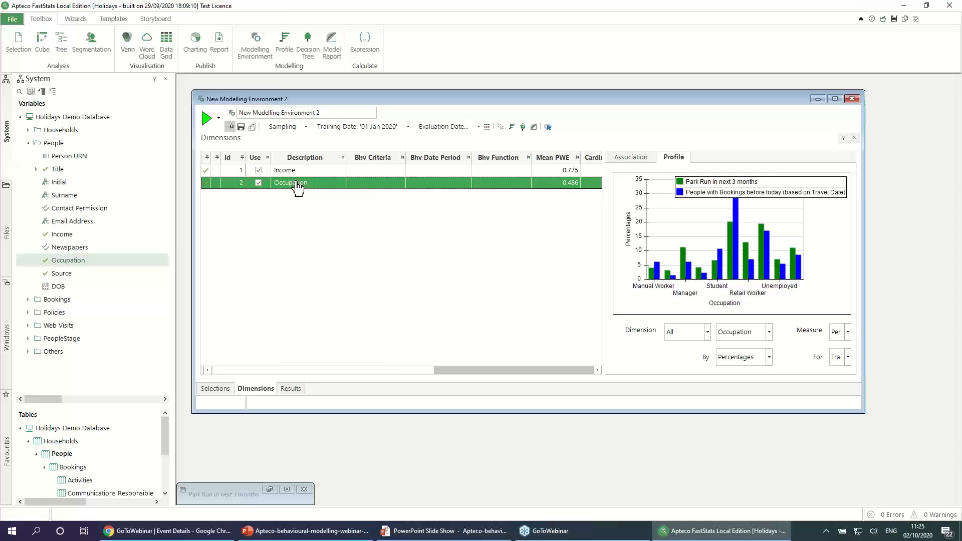
left_click(297, 171)
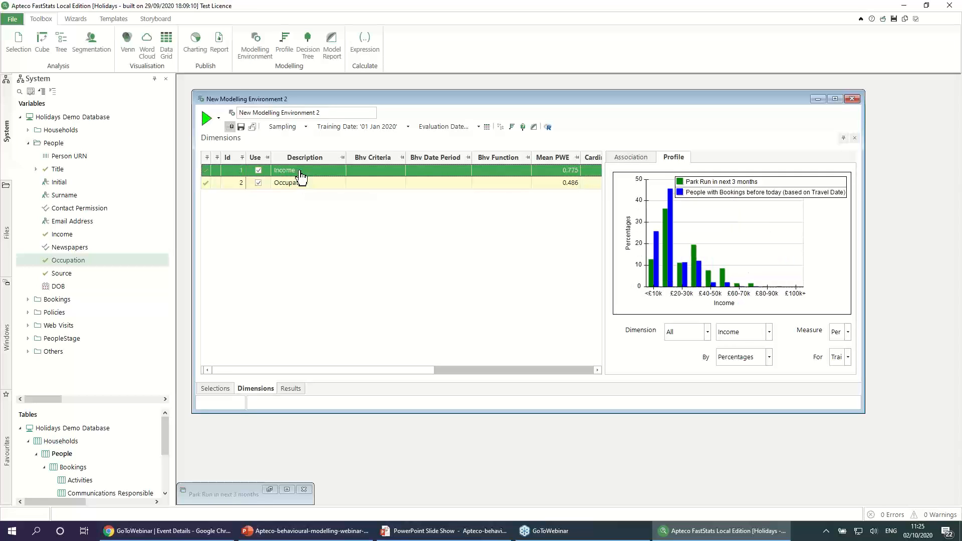
Step: Change the Income profile chart's measure to PWE and examine the bars for the income bands
left_click(848, 332)
left_click(843, 421)
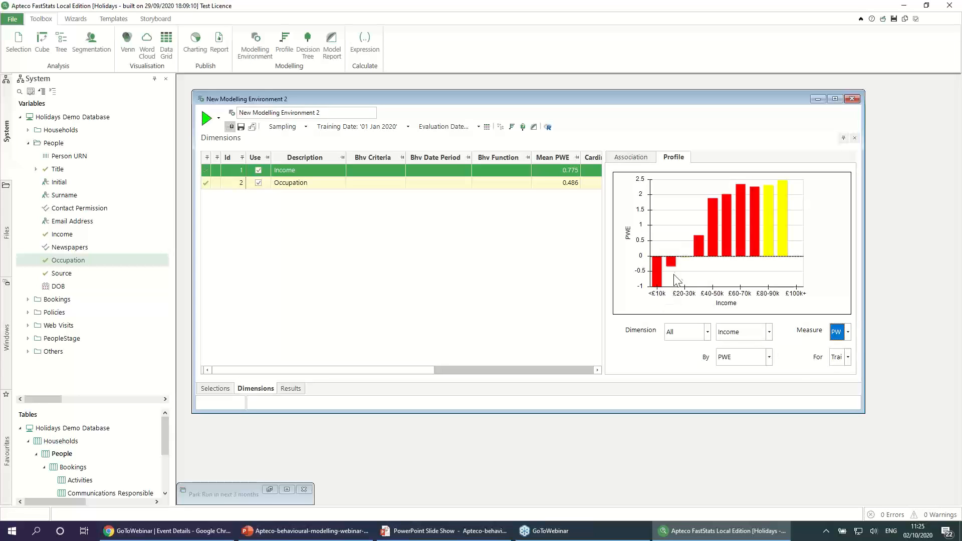
mouse_move(659, 273)
Step: Generate an aggregation dimension for People that counts Bookings using Travel Date
right_click(234, 210)
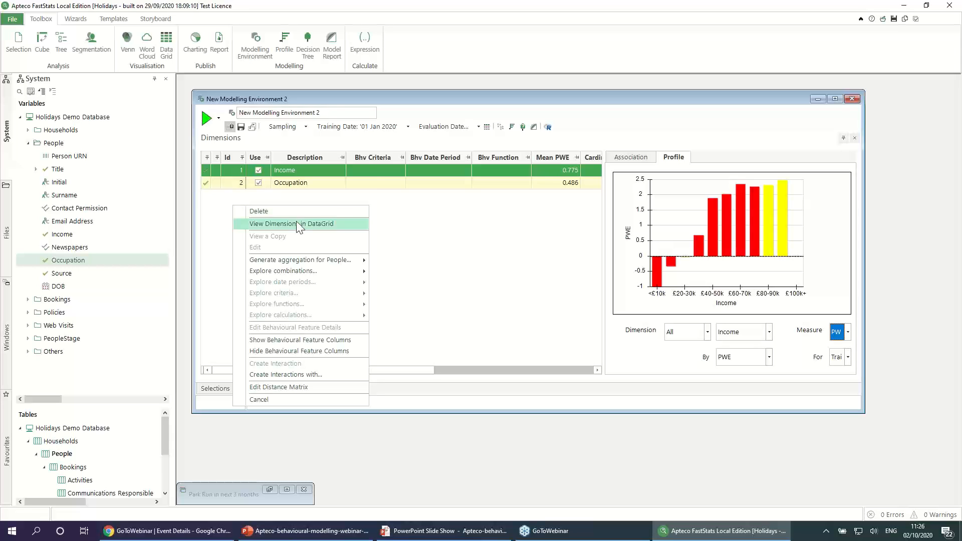
mouse_move(338, 260)
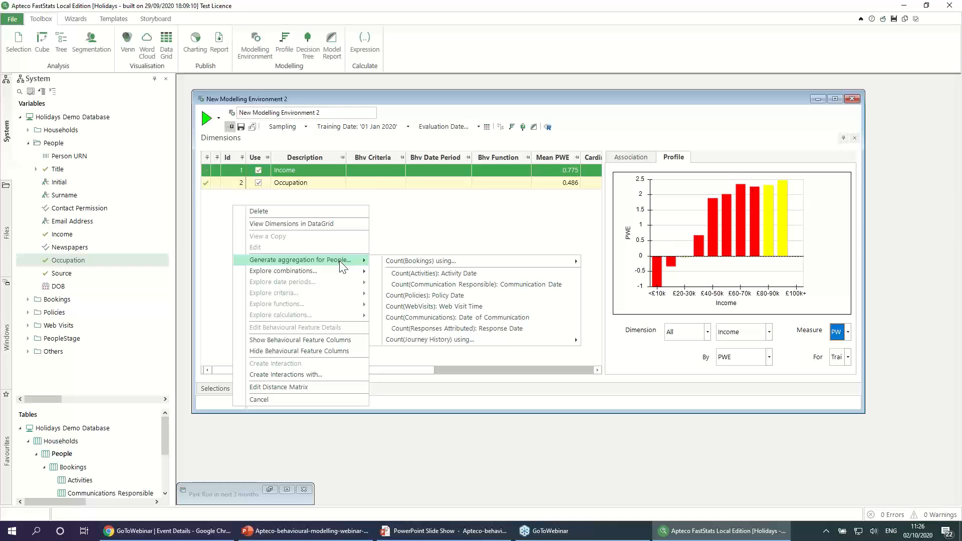
mouse_move(413, 261)
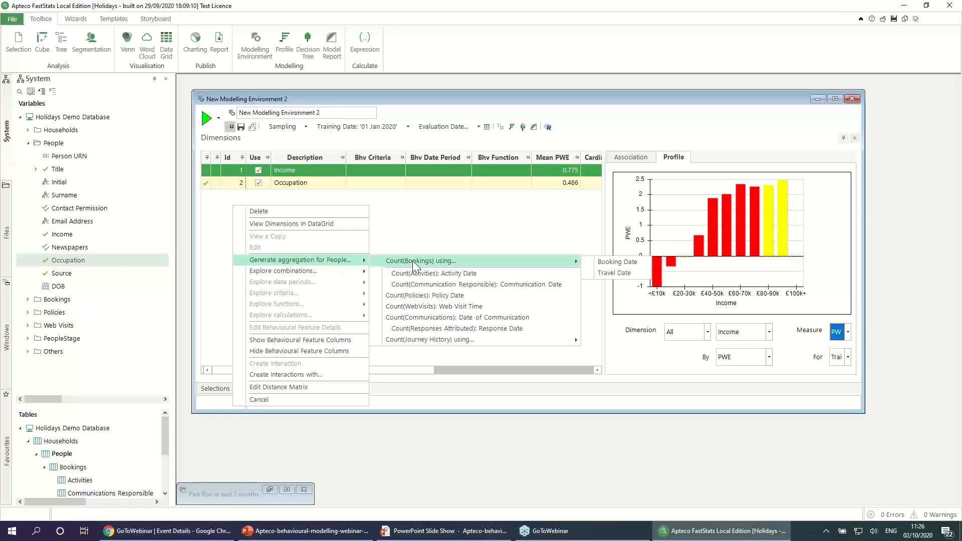
left_click(615, 273)
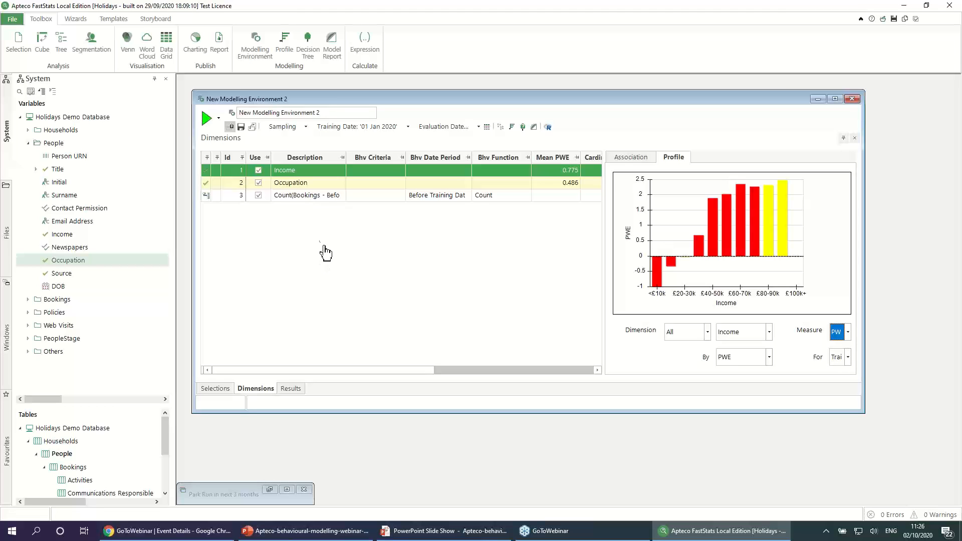
Step: View a copy of the bookings count dimension and inspect its aggregation settings and underlying Travel Date selection
left_click(286, 201)
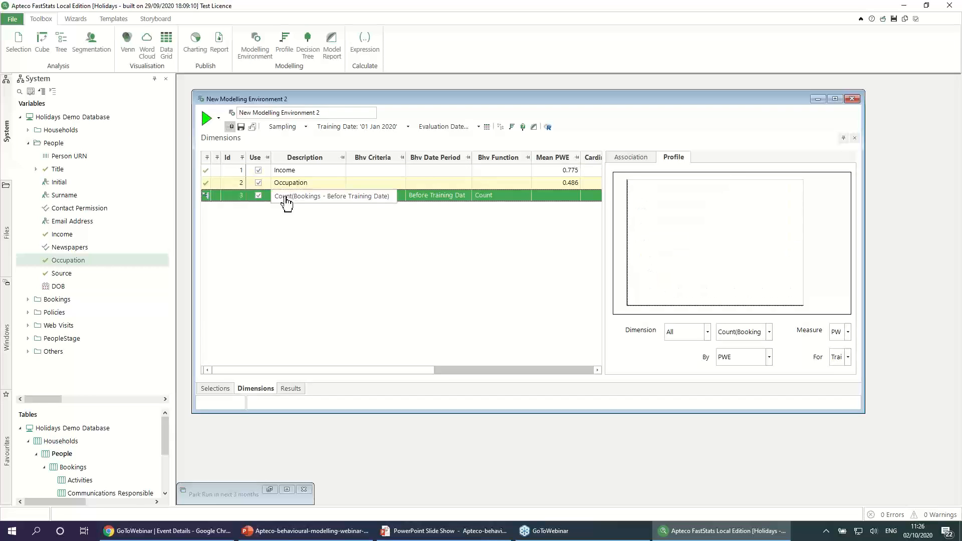
right_click(286, 200)
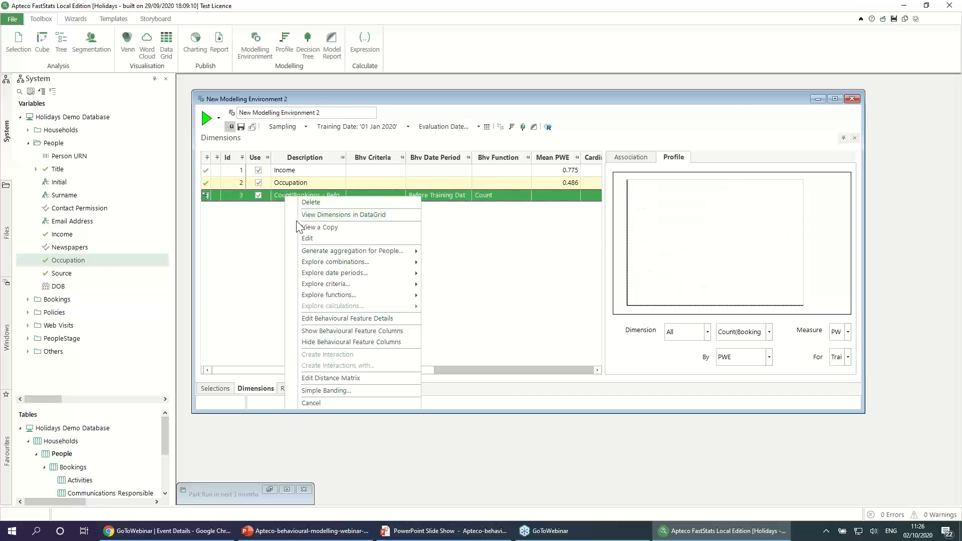
left_click(315, 228)
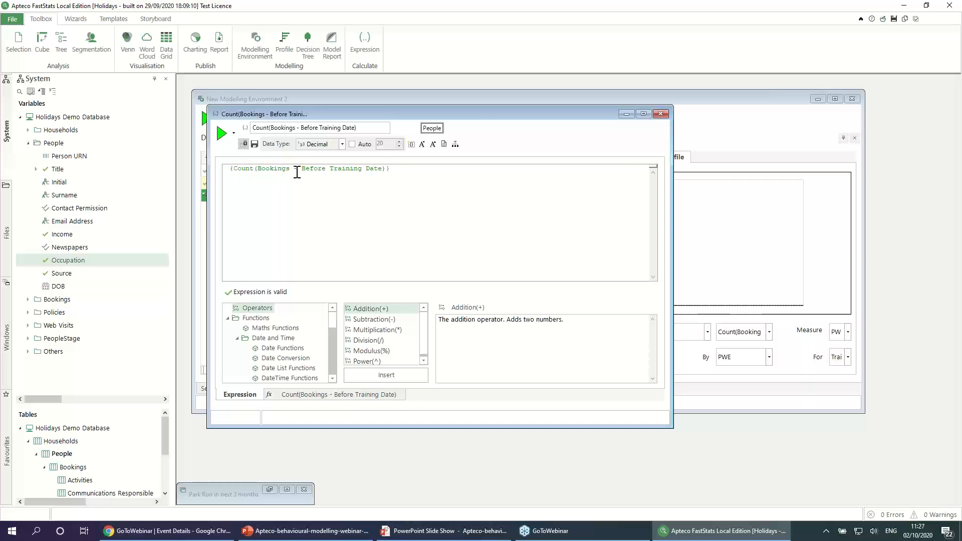
left_click(349, 399)
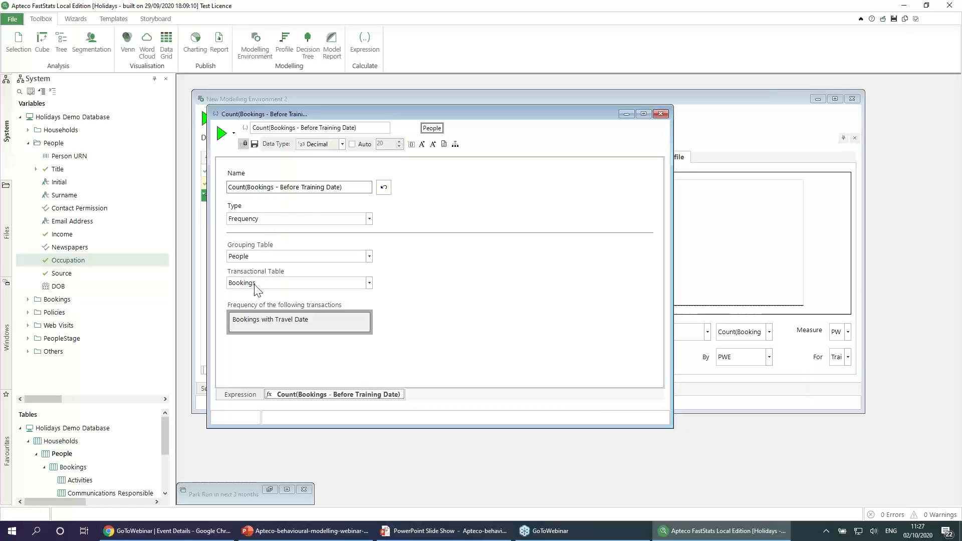
right_click(272, 321)
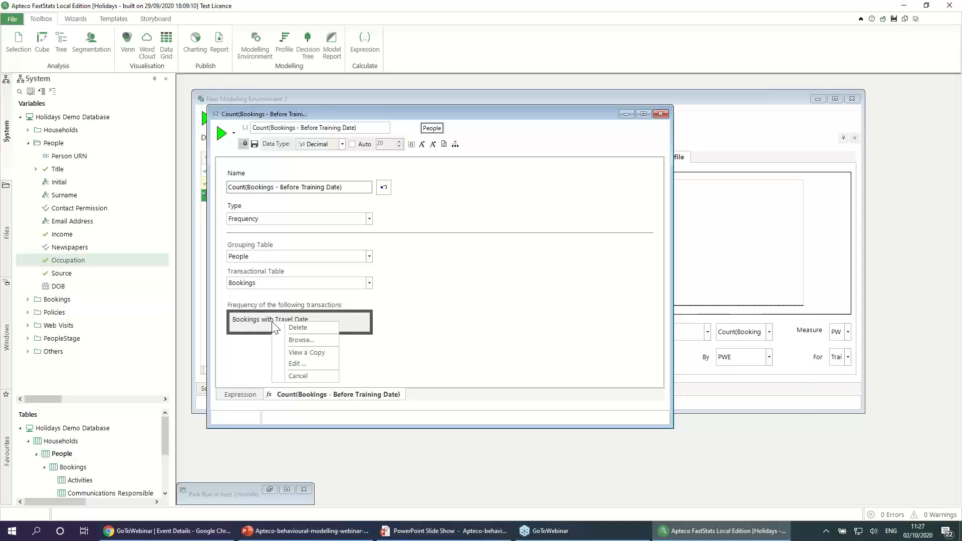
left_click(300, 353)
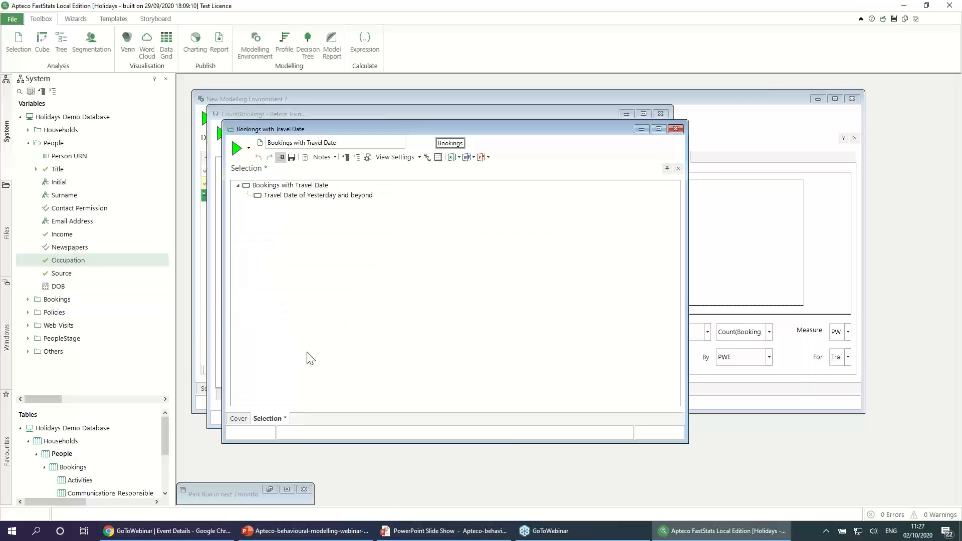
double_click(307, 195)
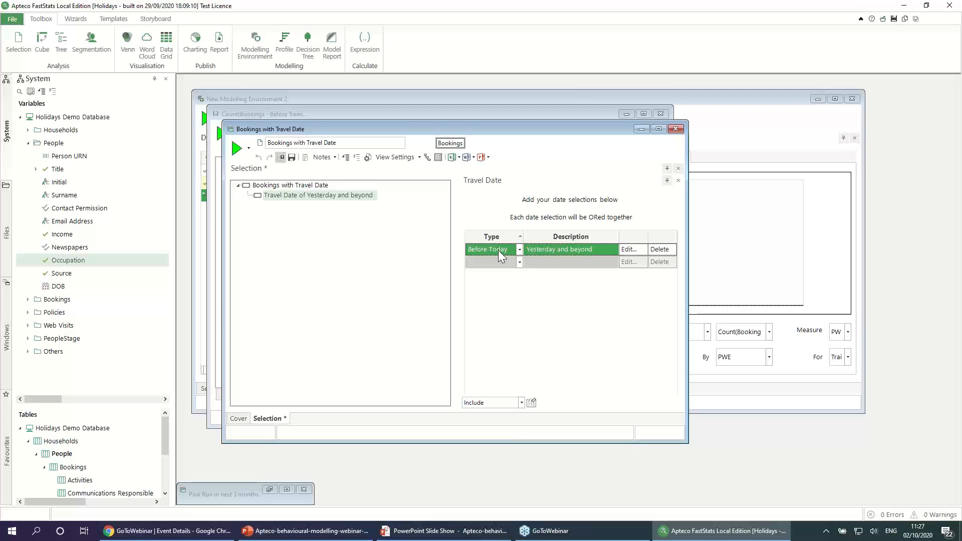
left_click(675, 129)
left_click(660, 114)
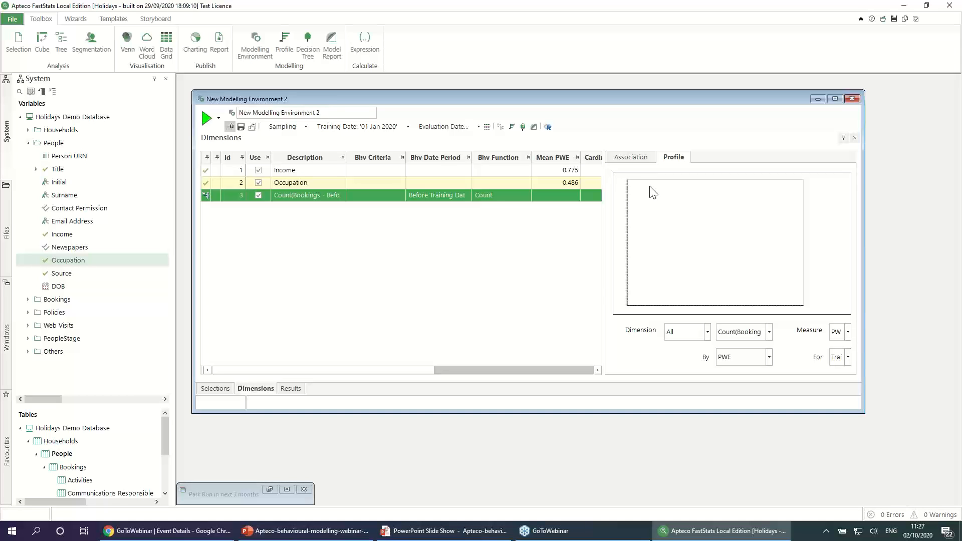
Step: Generate an aggregation dimension for People that counts WebVisits by Web Visit Time, and locate the WebVisits table in the table tree
right_click(269, 224)
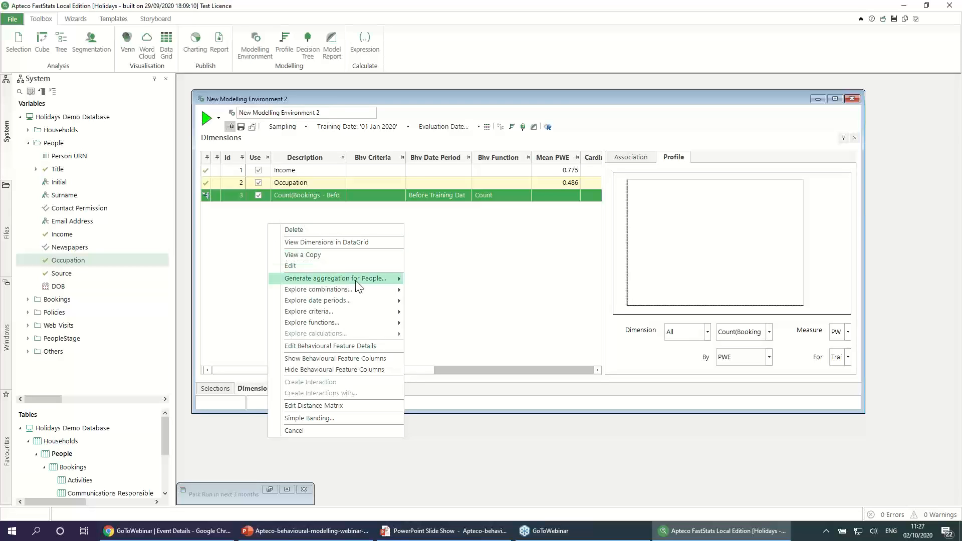
mouse_move(370, 279)
mouse_move(428, 285)
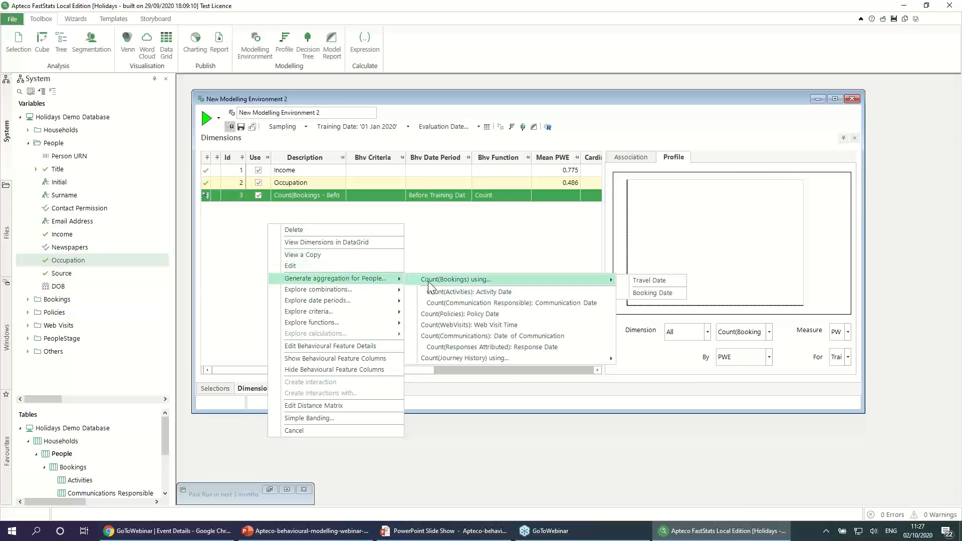
left_click(439, 326)
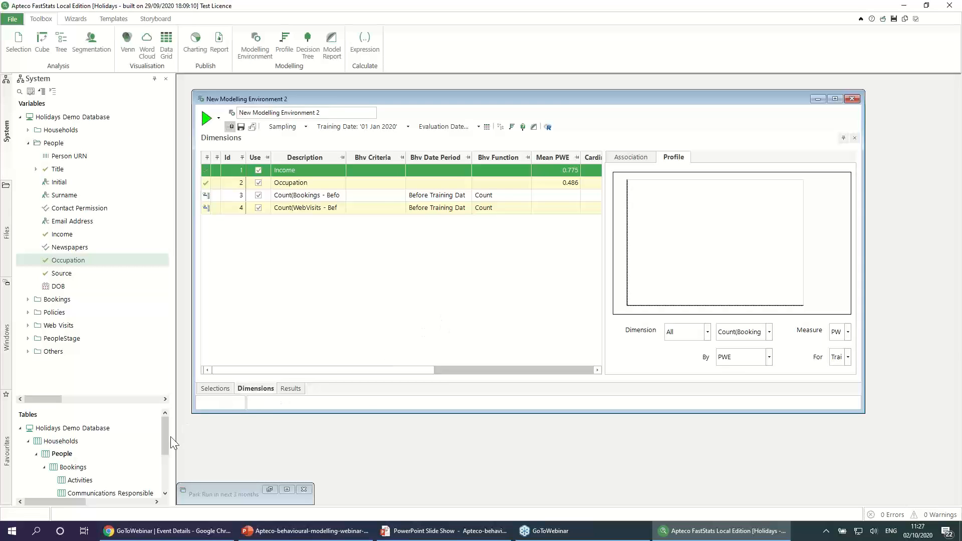
left_click_drag(166, 437, 164, 459)
left_click(123, 442)
left_click(125, 446)
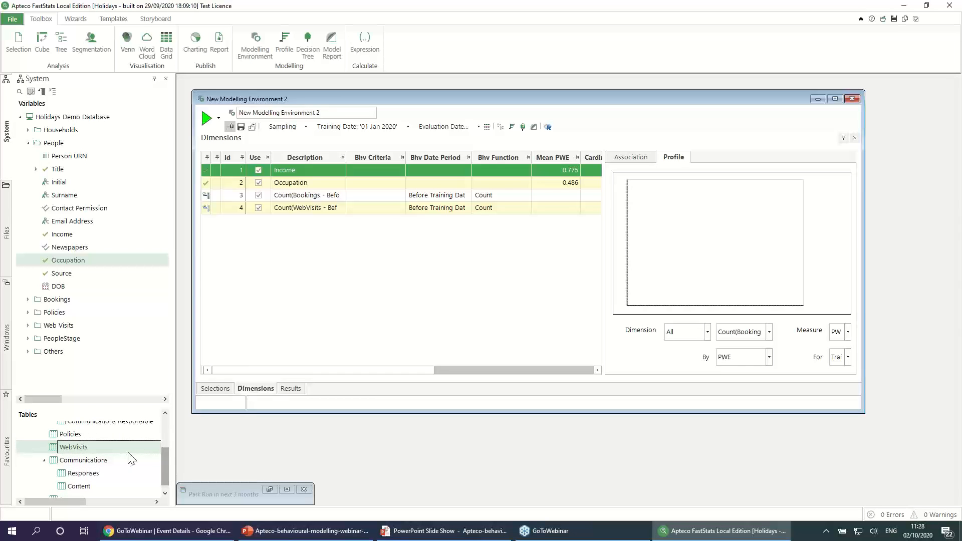
left_click_drag(164, 462, 170, 434)
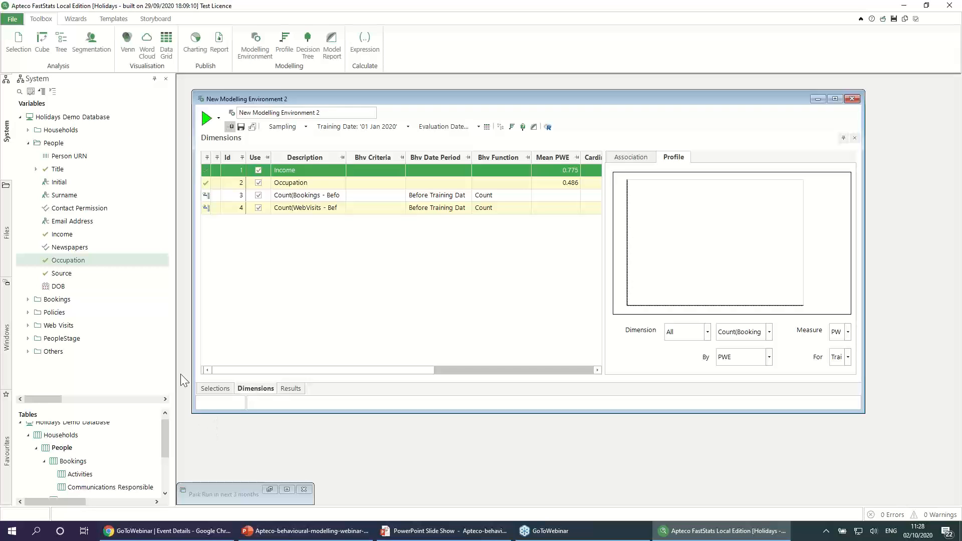
Step: Run the modelling environment with both count dimensions and compare the Count(Bookings), Income and Count(WebVisits) profiles
left_click(207, 120)
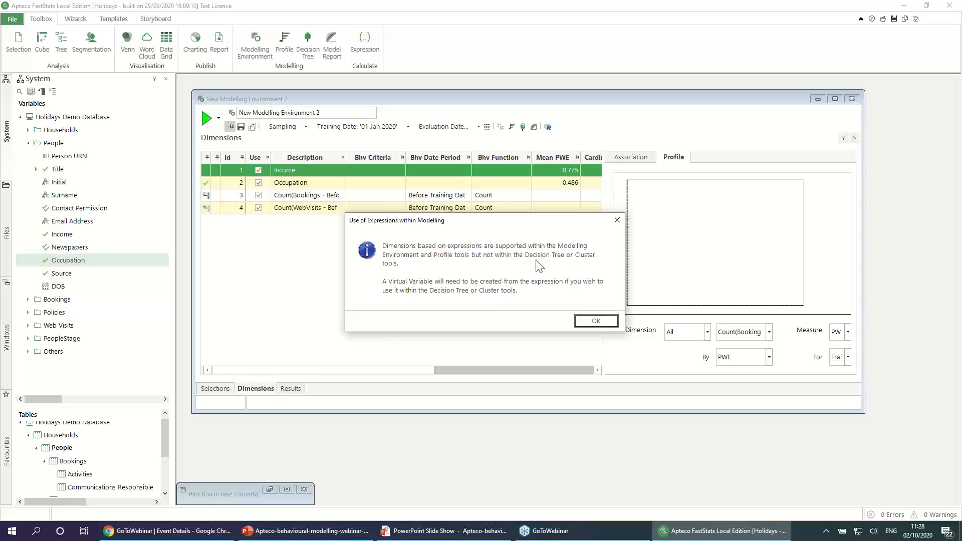
left_click(601, 321)
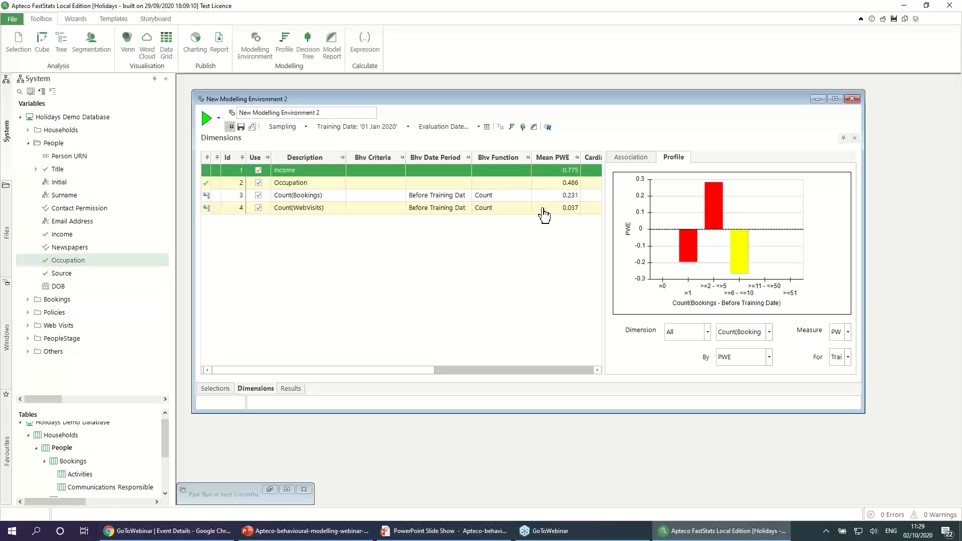
left_click(297, 199)
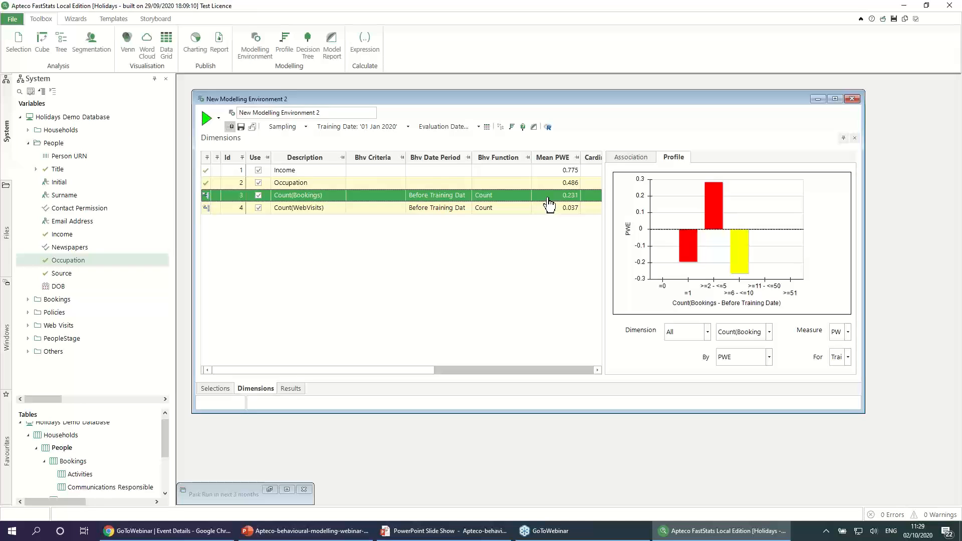
left_click(425, 173)
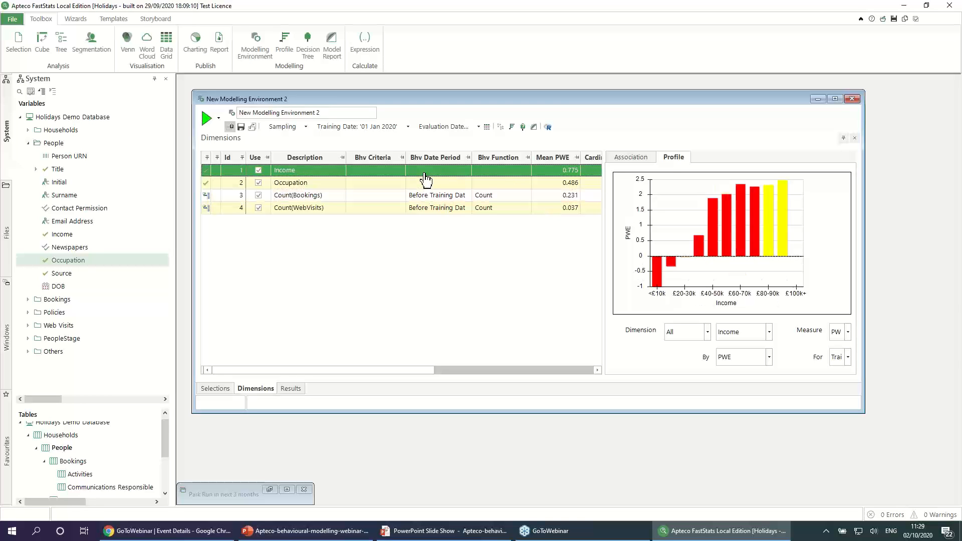
left_click(320, 208)
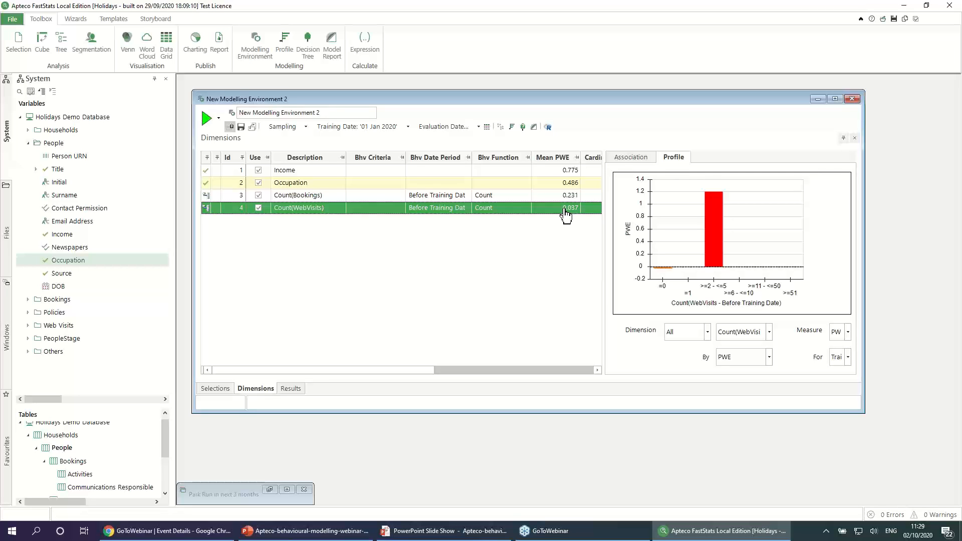
Step: Sort the dimensions by Mean PWE in descending order and examine the Income, Count(Bookings) and Count(WebVisits) profiles
right_click(554, 159)
left_click(571, 179)
left_click(337, 173)
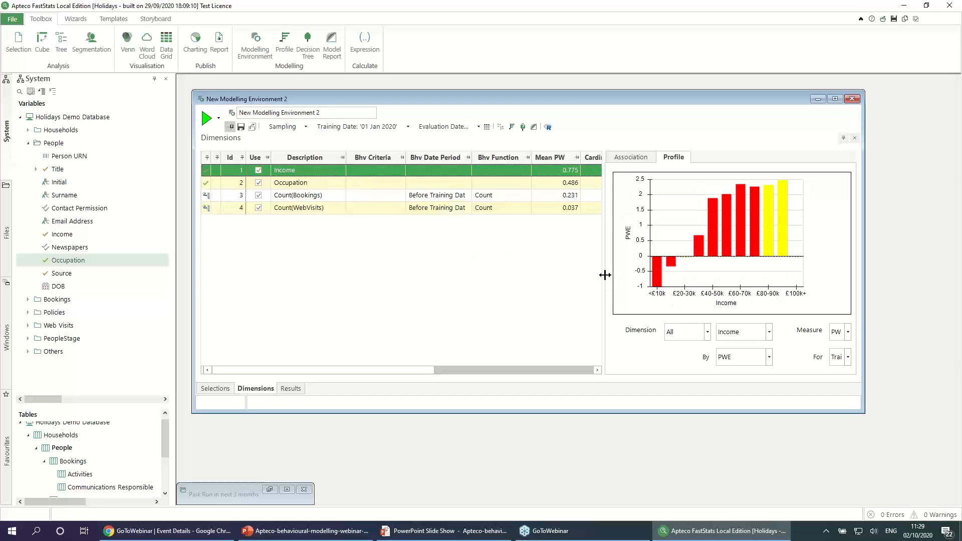
left_click(330, 196)
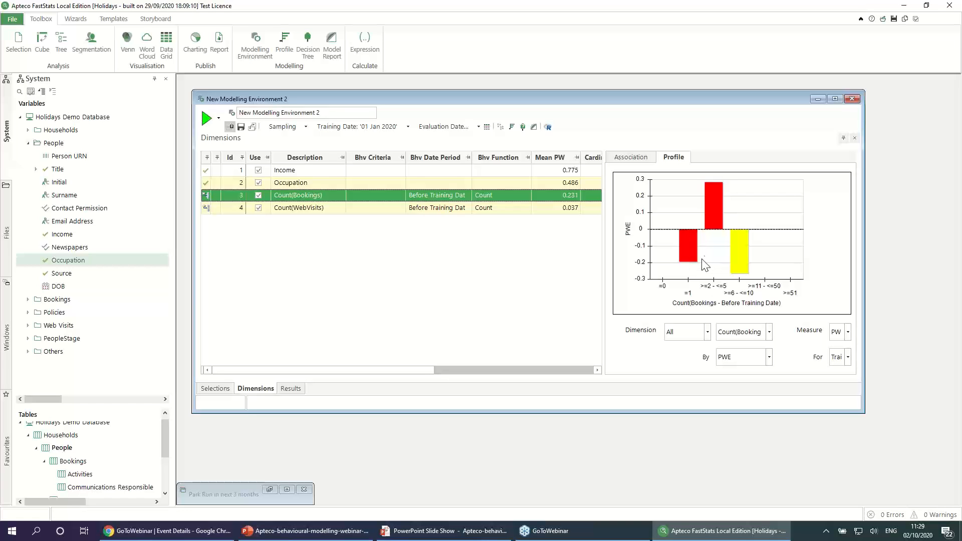
mouse_move(715, 229)
left_click(457, 210)
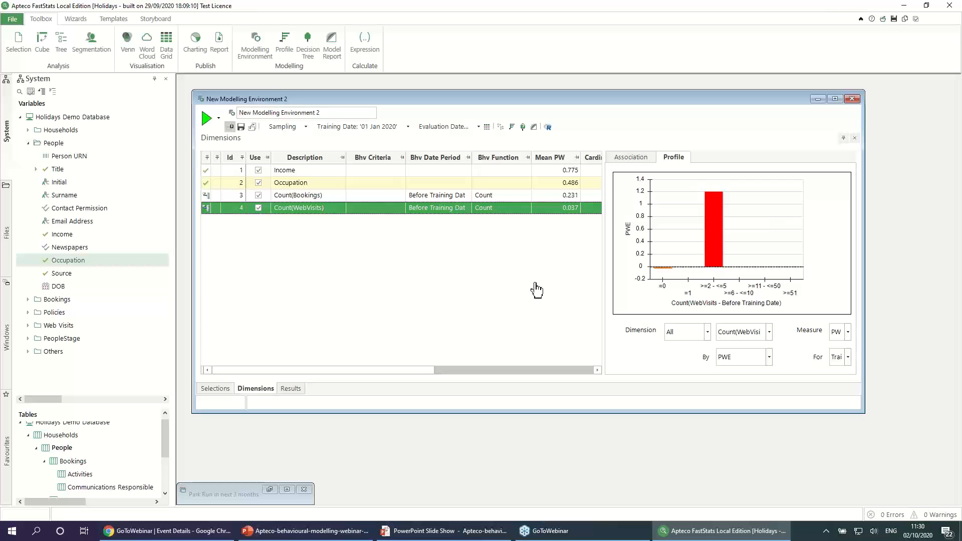
Step: Generate different units of date period for the Count(Bookings) dimension, leaving the original feature marked as "Used"
left_click(305, 197)
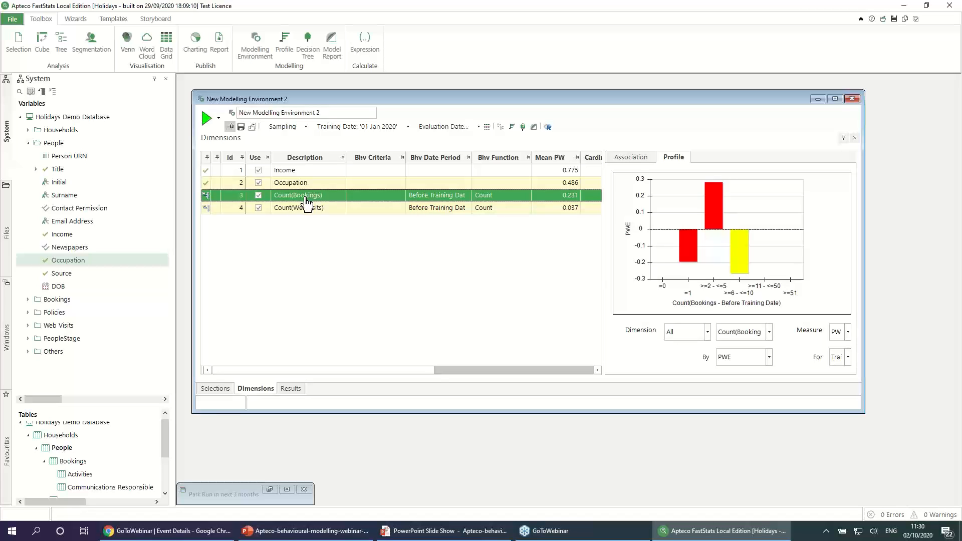
right_click(307, 201)
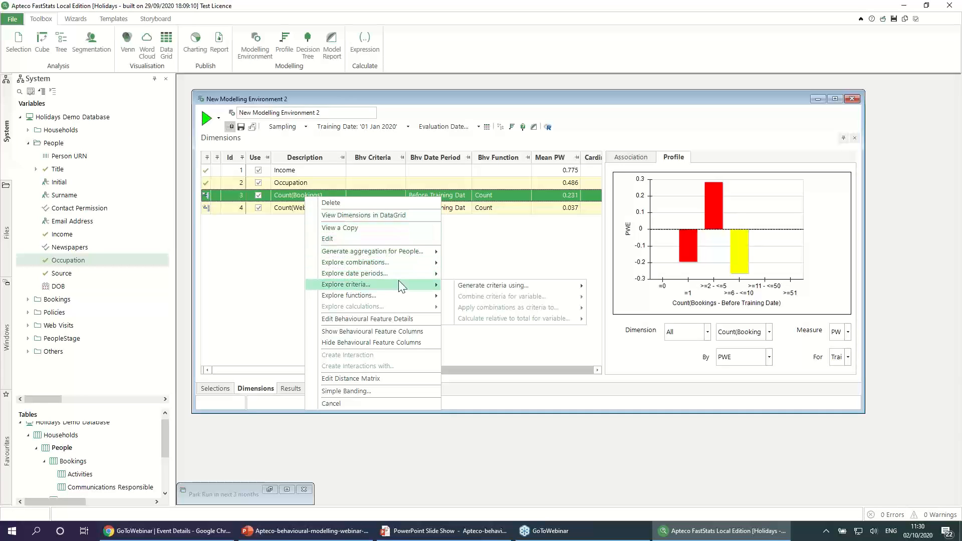
mouse_move(401, 276)
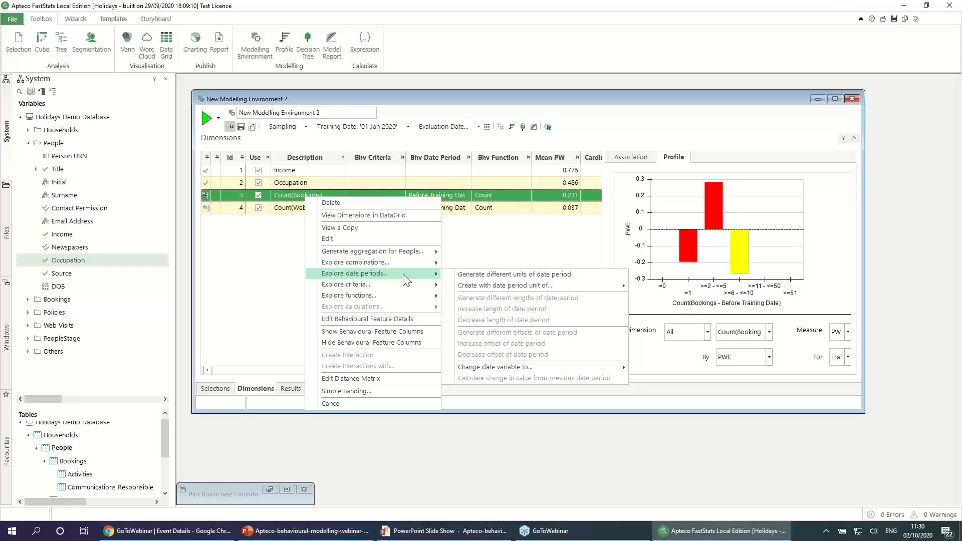
left_click(499, 278)
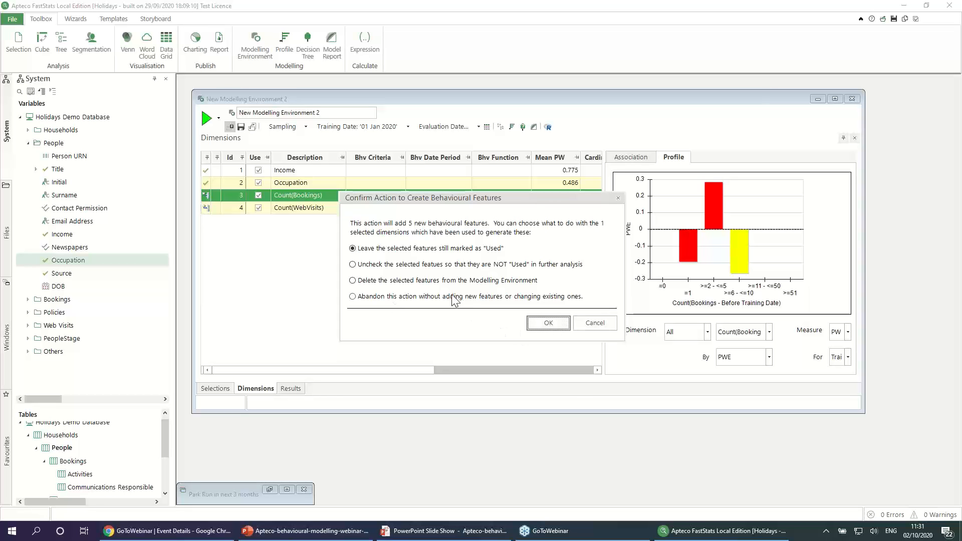
left_click(549, 326)
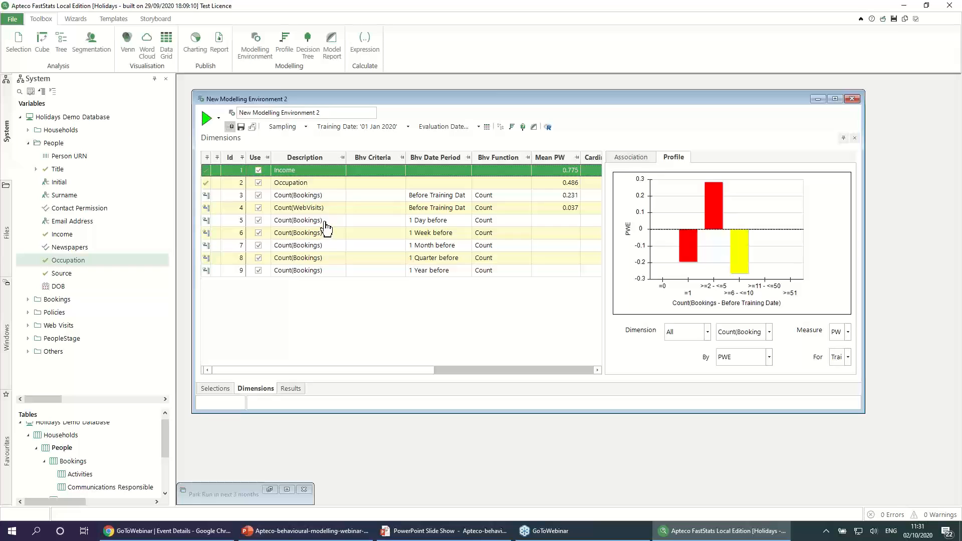
Step: Rerun the modelling environment with the new date-period dimensions and examine the Count(Bookings) profile for 1 Year before
left_click(325, 221)
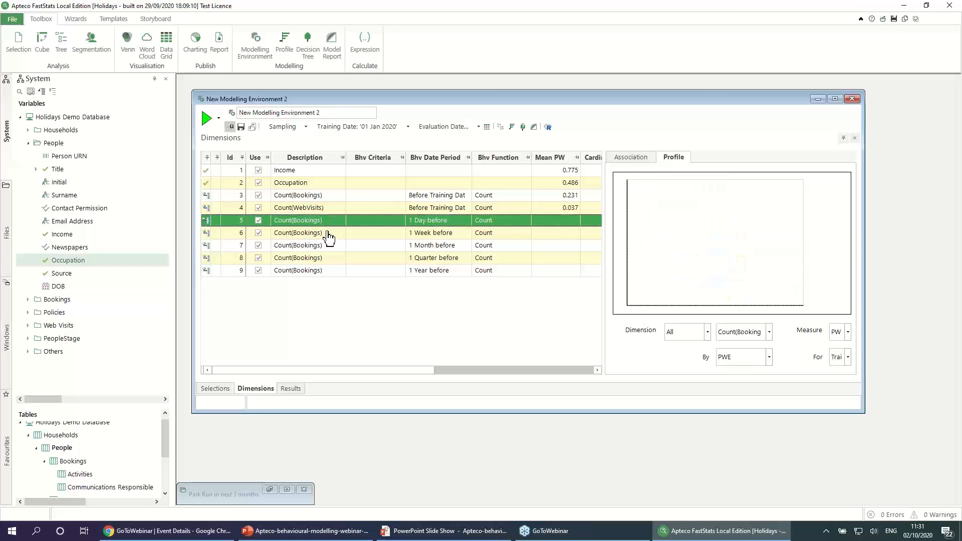
left_click(329, 272, "shift")
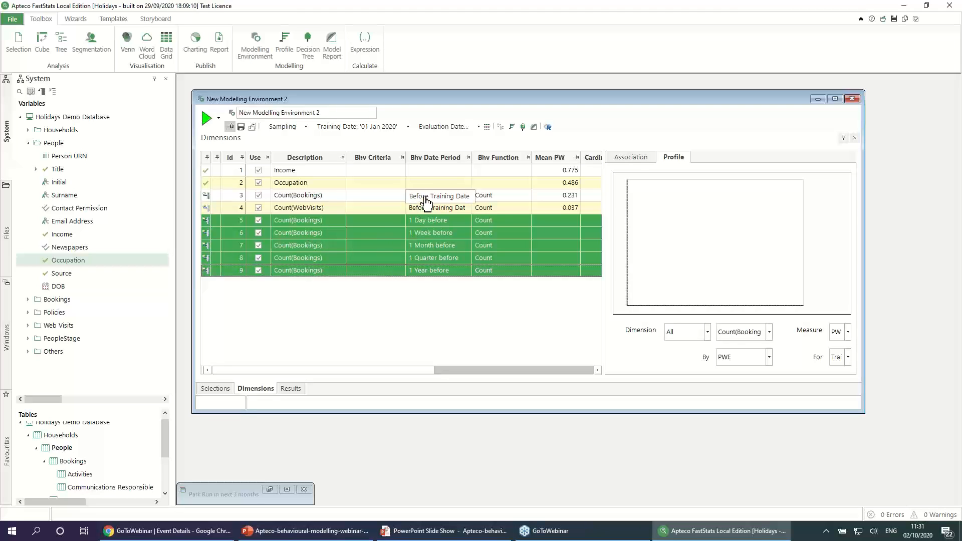
left_click(206, 120)
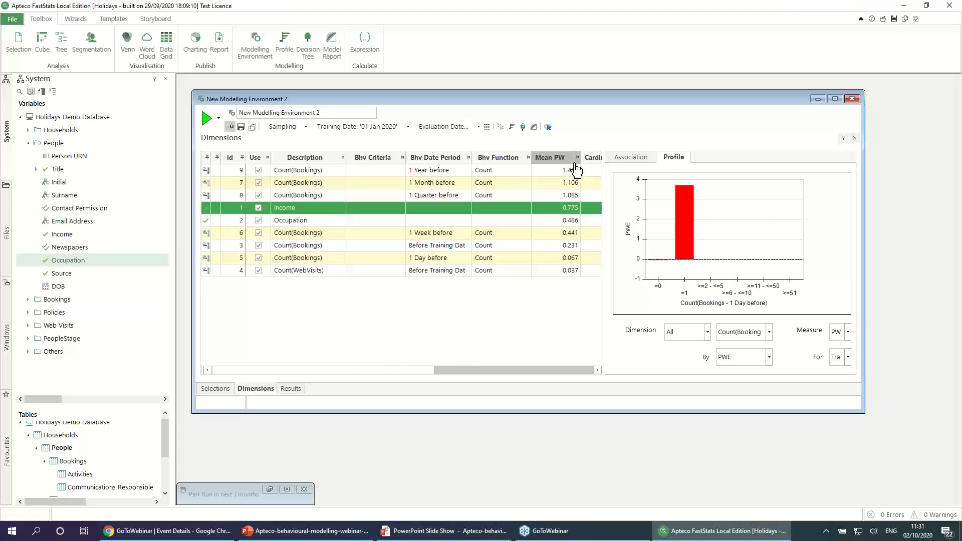
left_click_drag(578, 156, 587, 157)
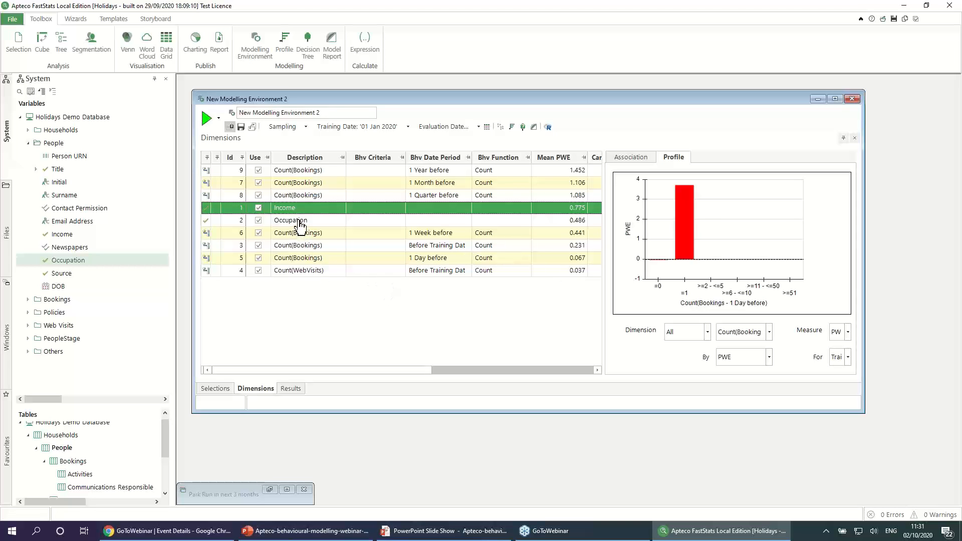
left_click(304, 171)
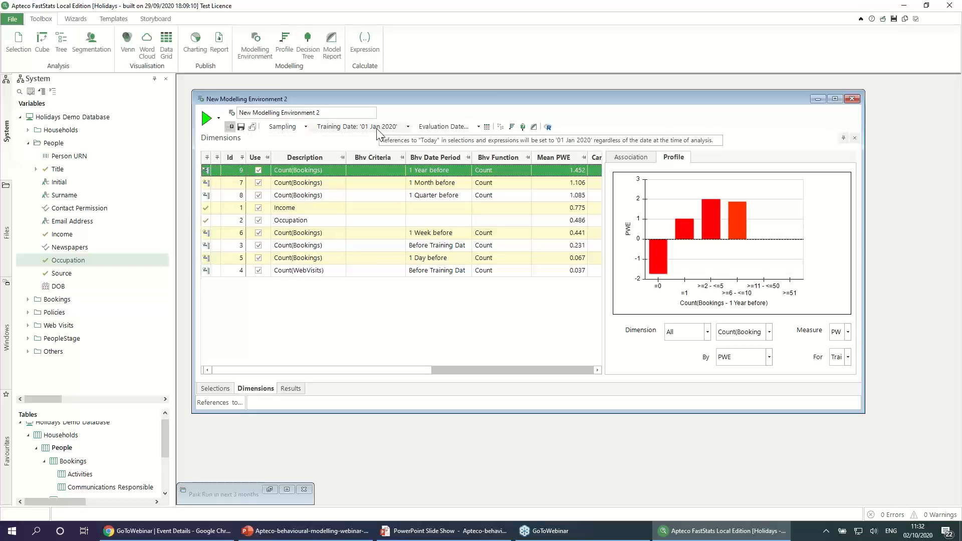
Step: Compare the Count(Bookings) profiles for 1 Month before, 1 Quarter before and 1 Year before
left_click(321, 184)
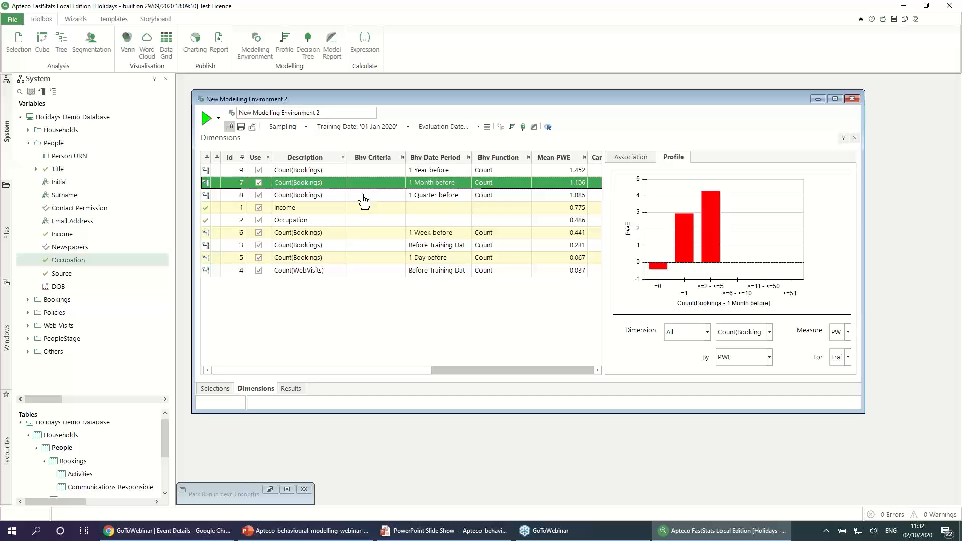
left_click(344, 199)
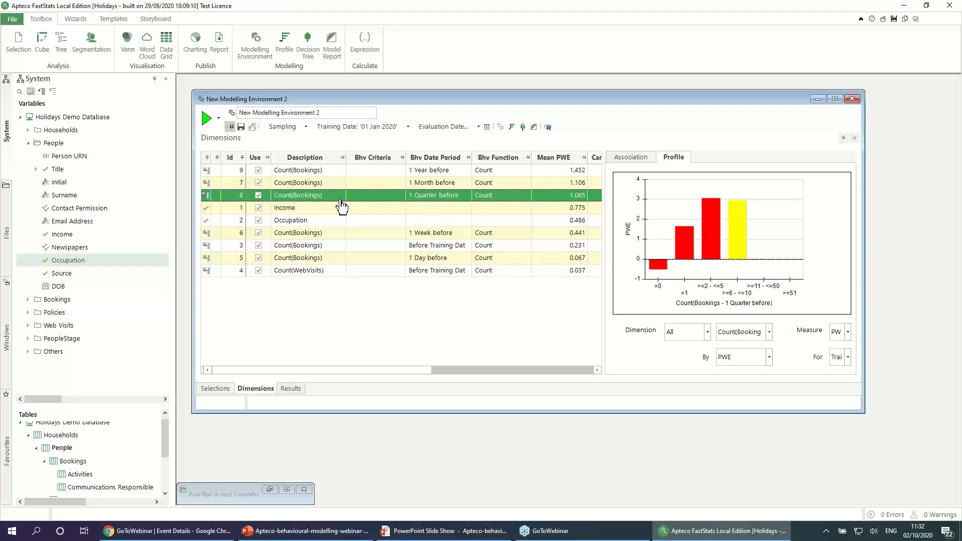
left_click(344, 172)
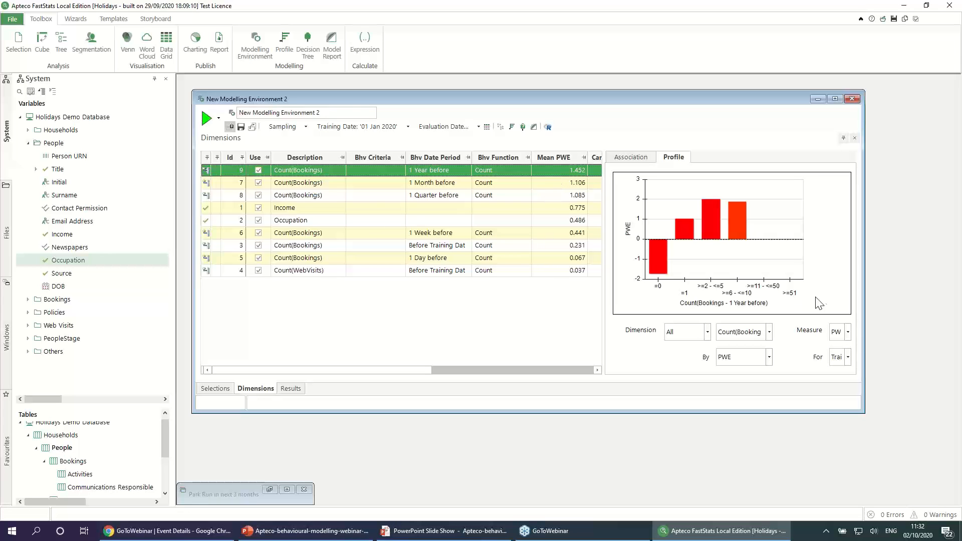
Step: Examine the 1 Year before Count(Bookings) profile with the measure as Percentages, and return the measure to PWE
left_click(849, 331)
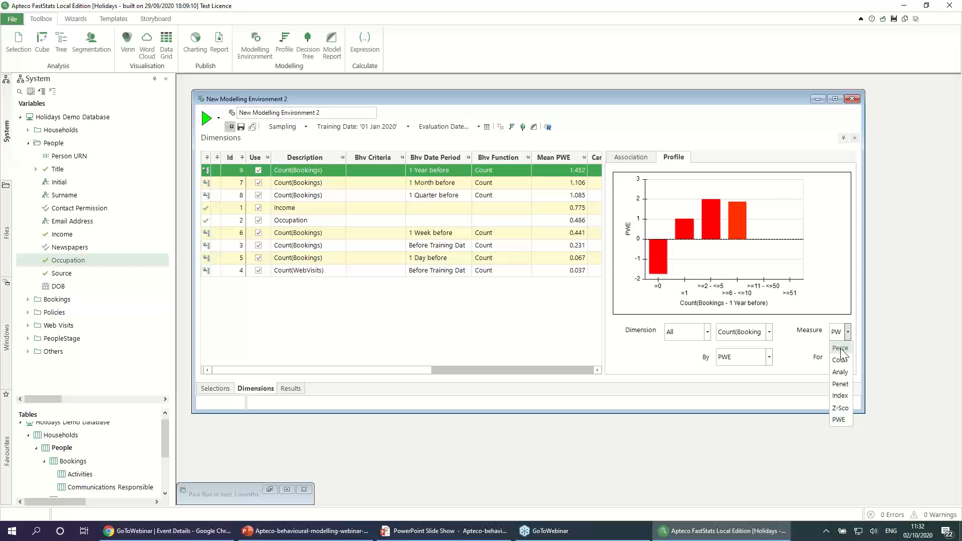
left_click(845, 352)
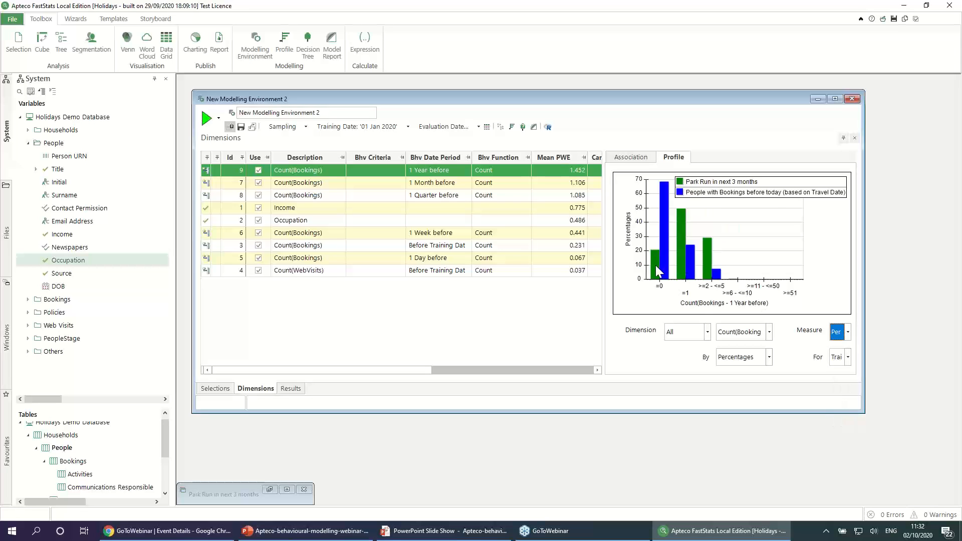
mouse_move(657, 269)
left_click(848, 331)
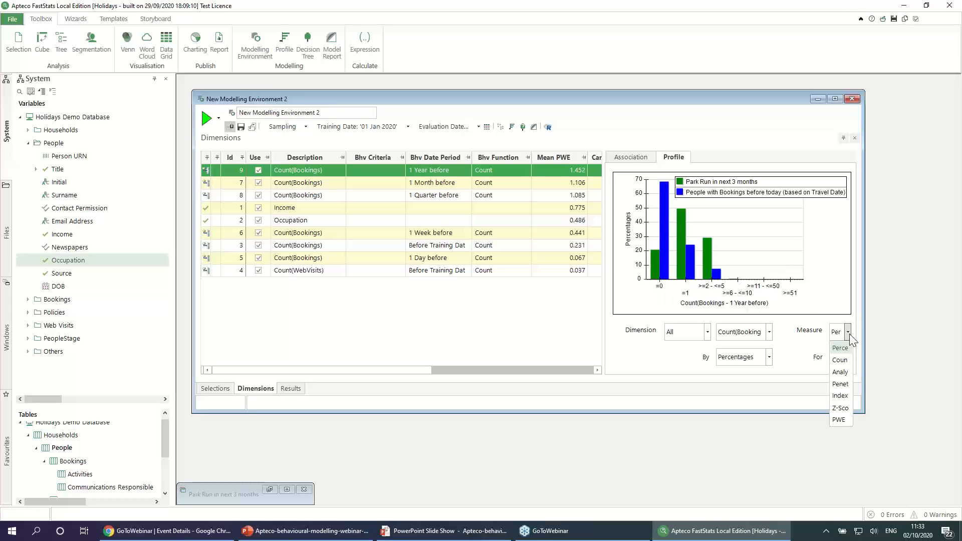
left_click(839, 420)
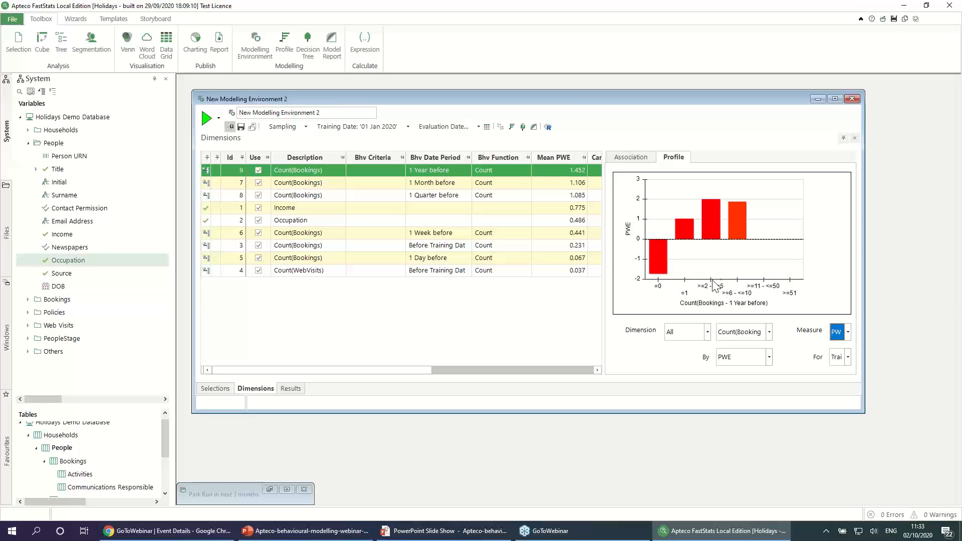
Step: Widen the dimensions grid and set a fixed evaluation date of 01/04/2020 for the modelling environment
left_click_drag(603, 297, 669, 296)
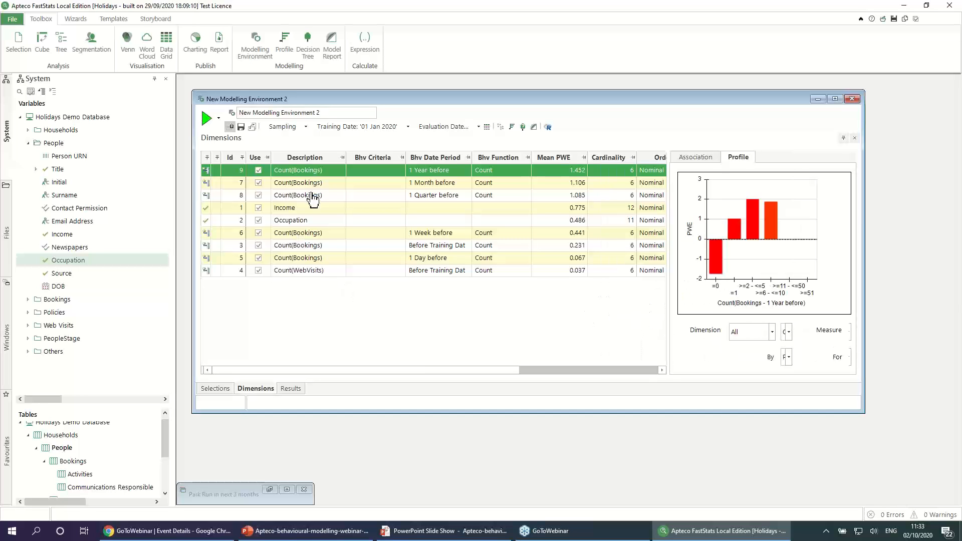
left_click(451, 127)
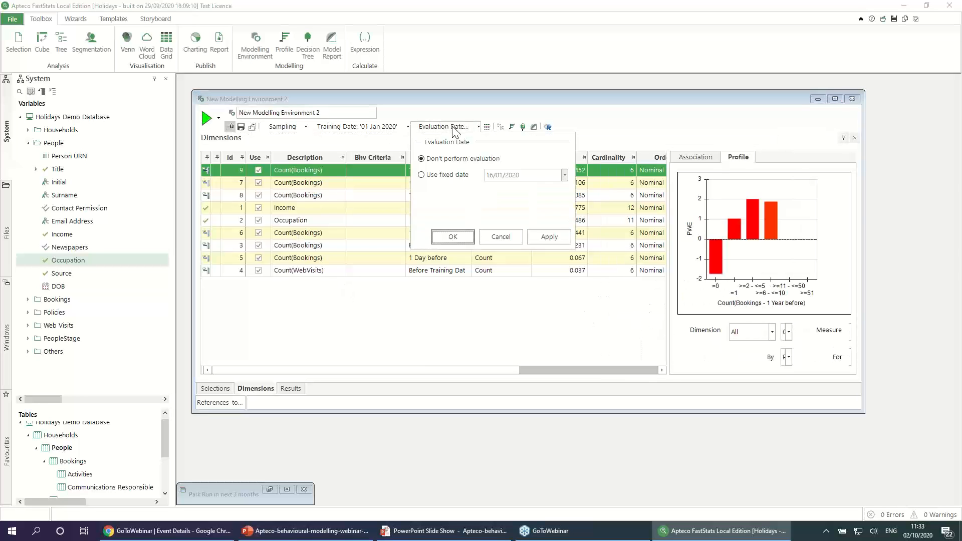
left_click(440, 178)
left_click(564, 175)
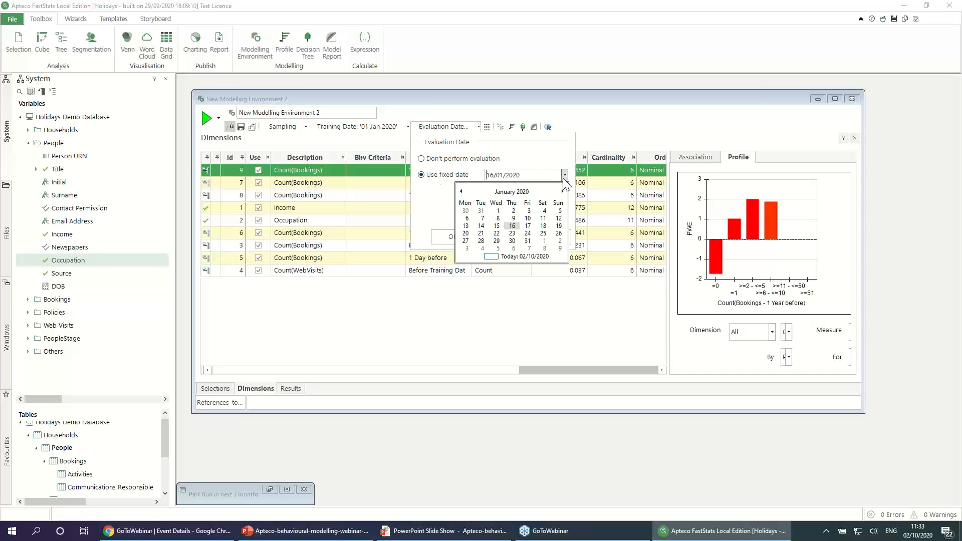
left_click(562, 191)
left_click(562, 191)
left_click(562, 191)
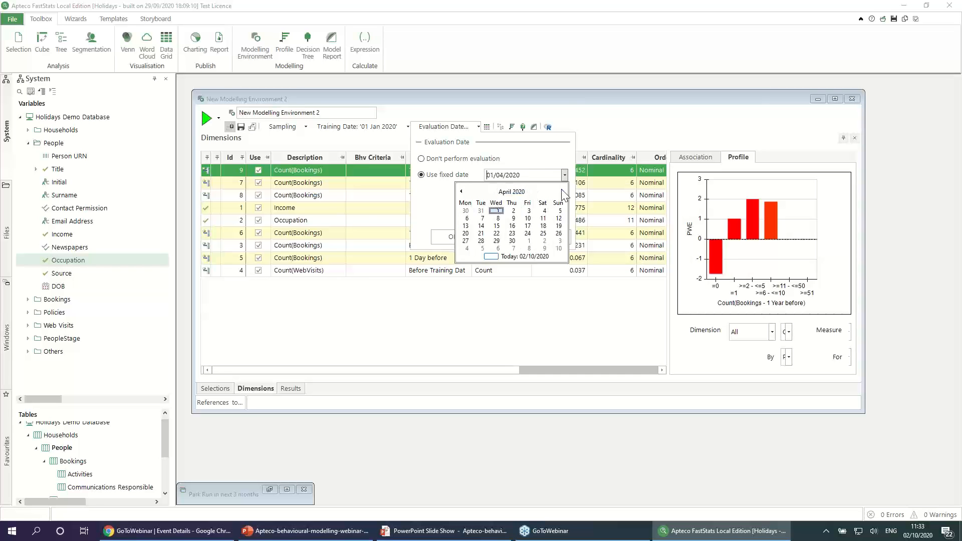
left_click(497, 210)
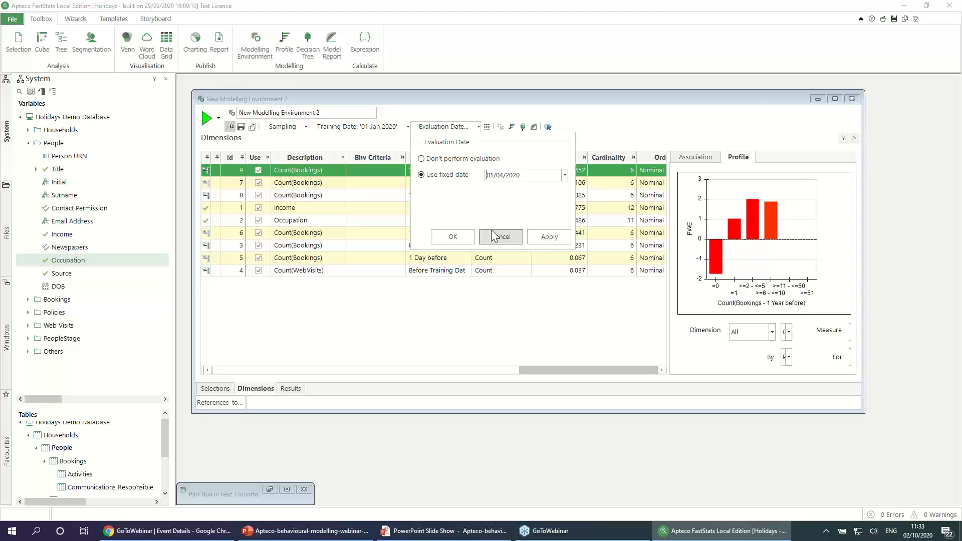
left_click(464, 238)
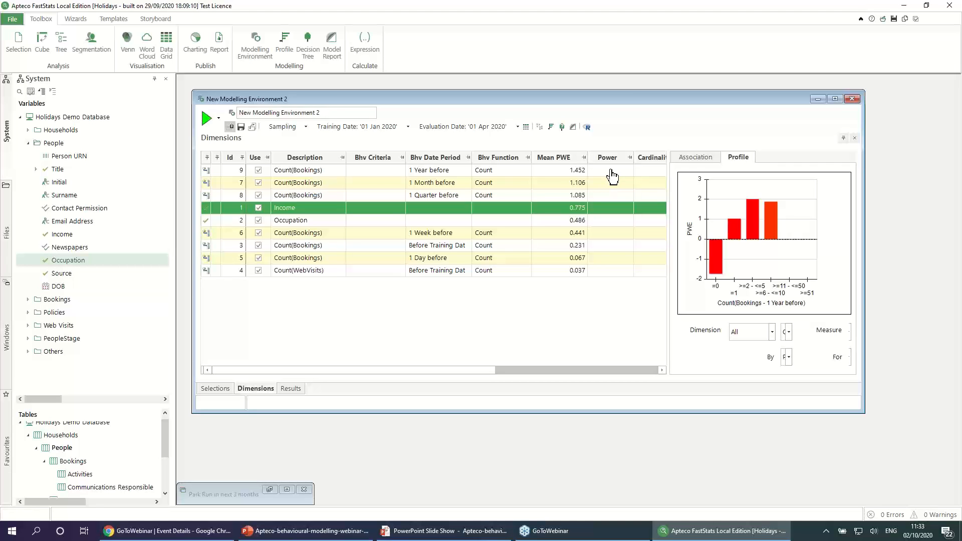
Step: Rerun the modelling environment with the evaluation date and sort the dimensions by Power in descending order
left_click(318, 176)
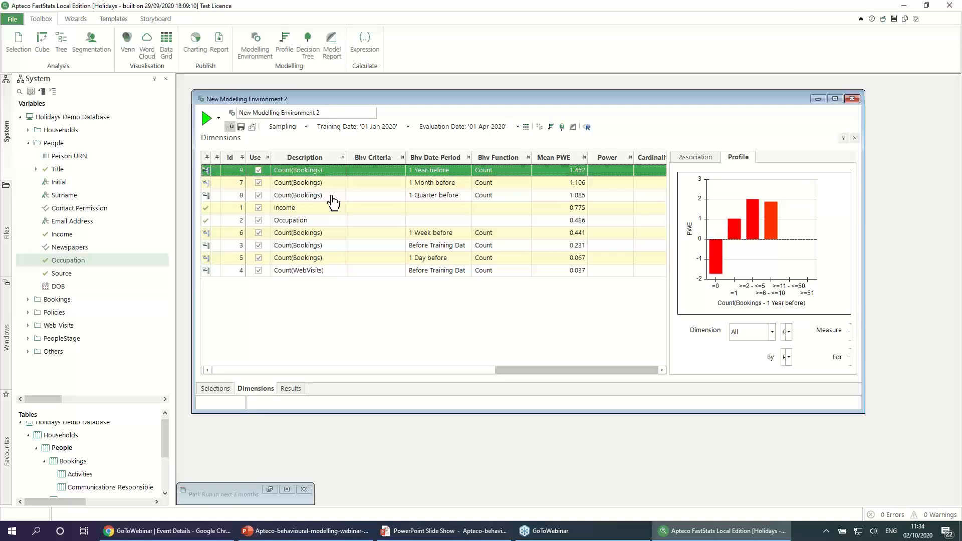
left_click(206, 119)
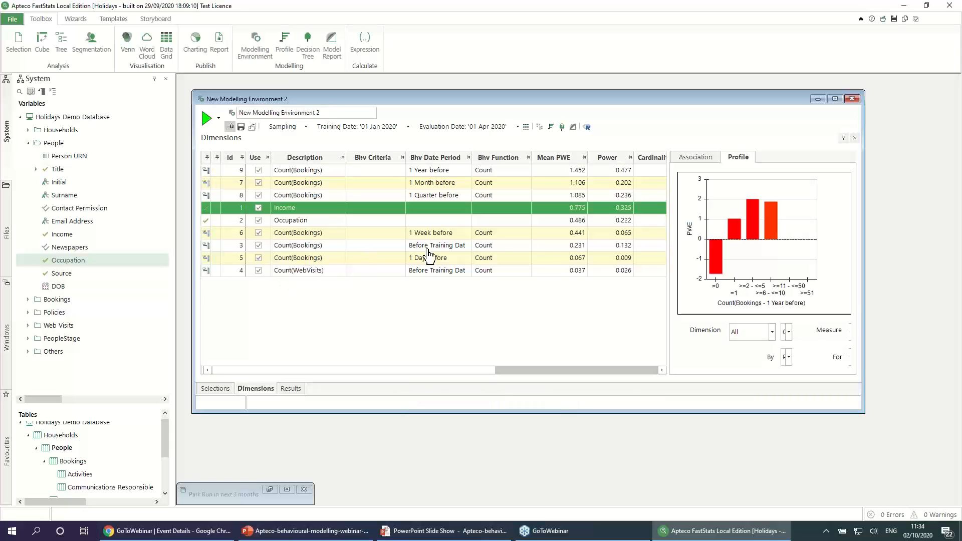
right_click(611, 159)
left_click(627, 175)
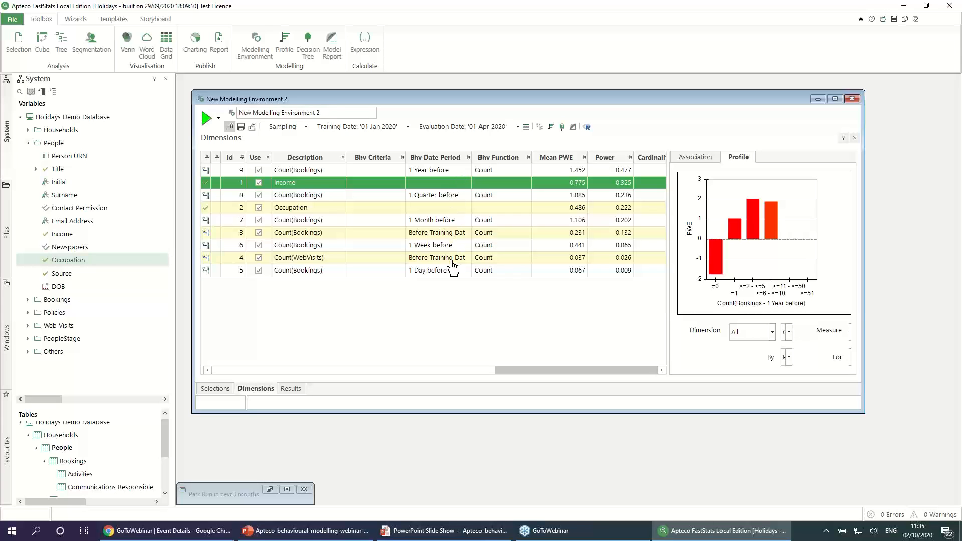
Step: Delete the 1 Week before and 1 Day before Count(Bookings) dimensions and the Count(WebVisits) dimension
left_click(448, 275)
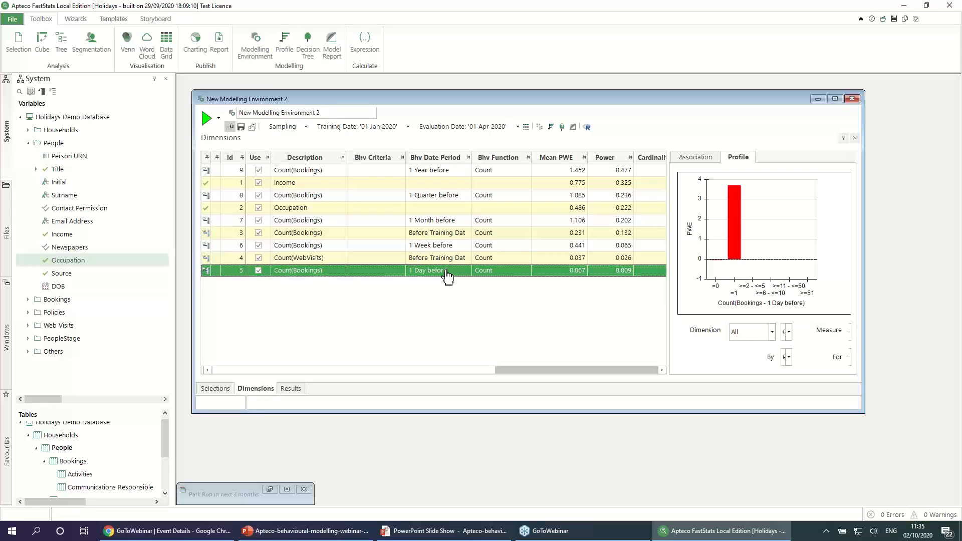
left_click(448, 259, "ctrl")
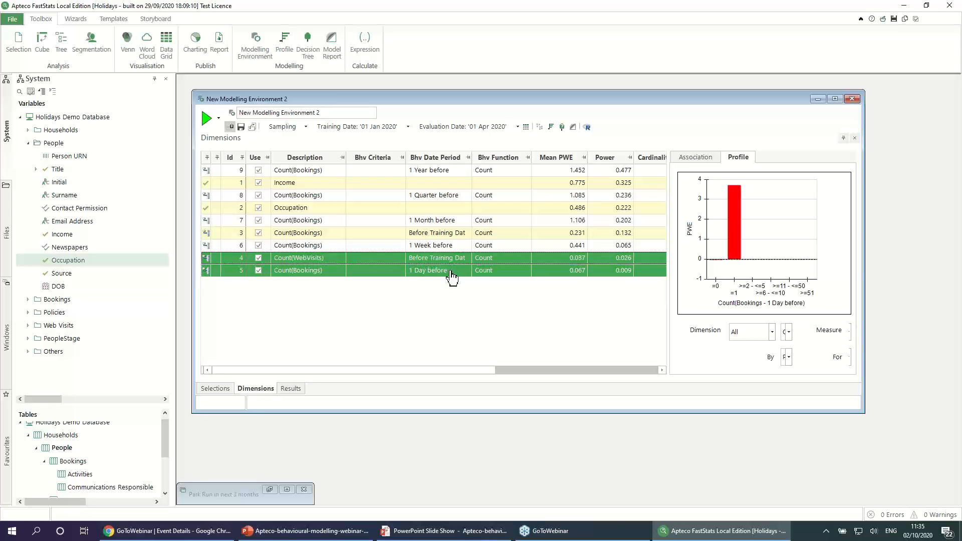
left_click(448, 248, "ctrl")
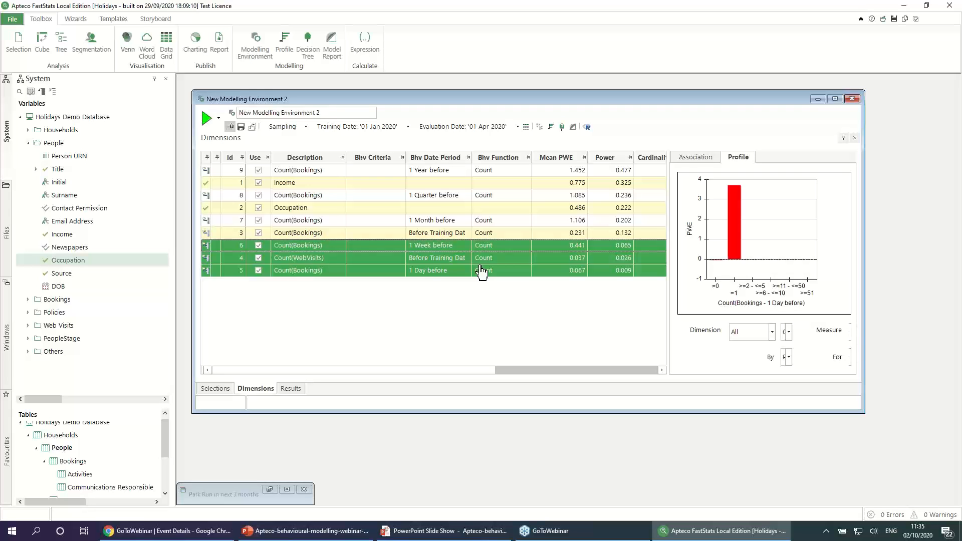
key("Delete")
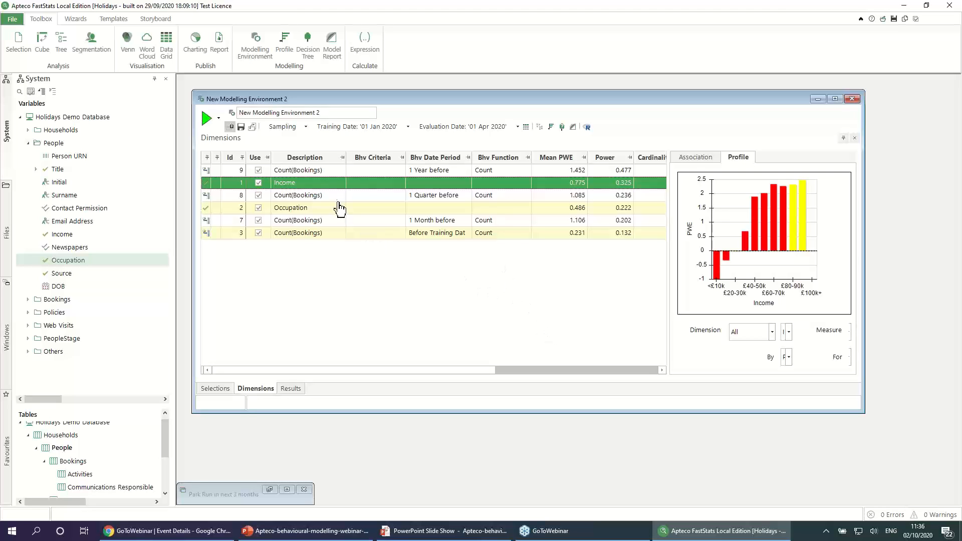
Step: Calculate the 1 Year before Count(Bookings) change from the previous date period, leaving the original marked as "Used", and rerun the environment to examine its profile
left_click(332, 174)
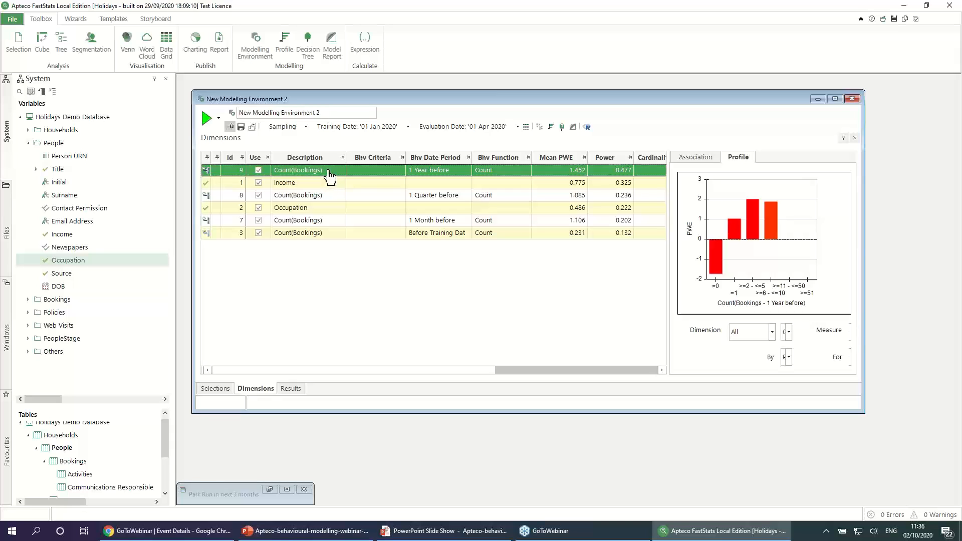
right_click(329, 175)
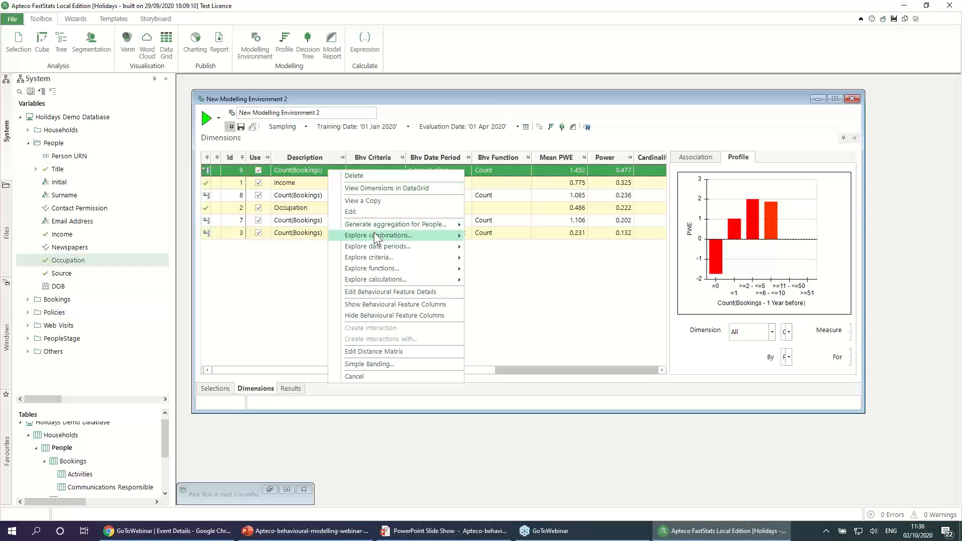
mouse_move(412, 280)
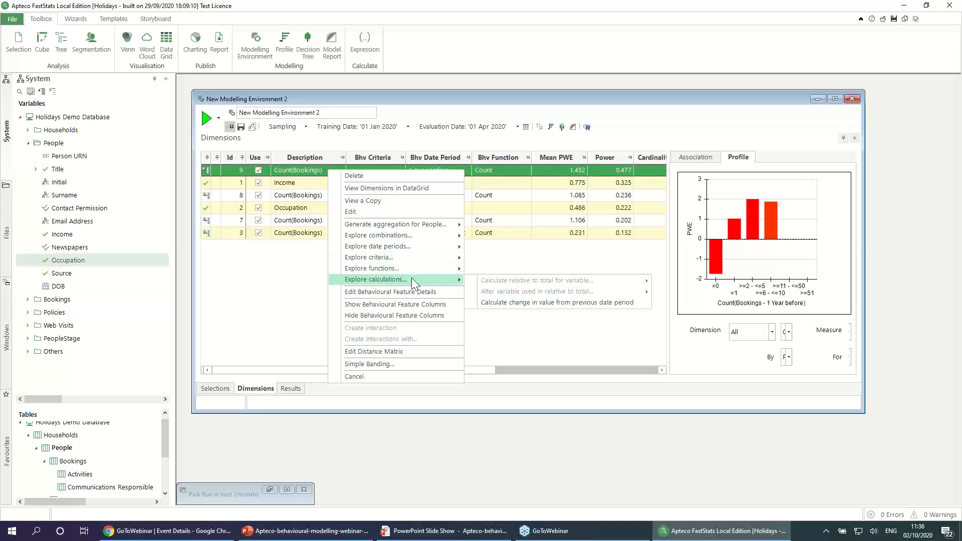
left_click(564, 302)
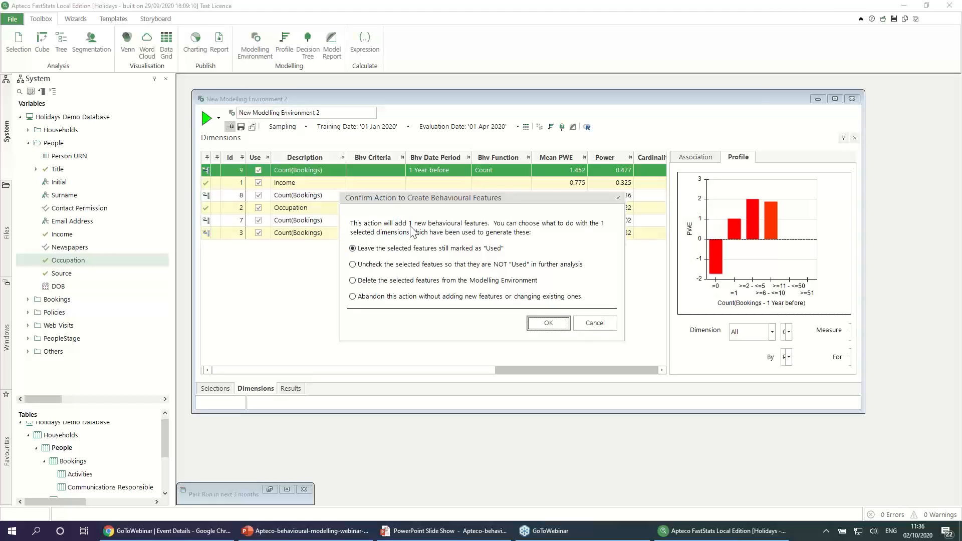
left_click(541, 323)
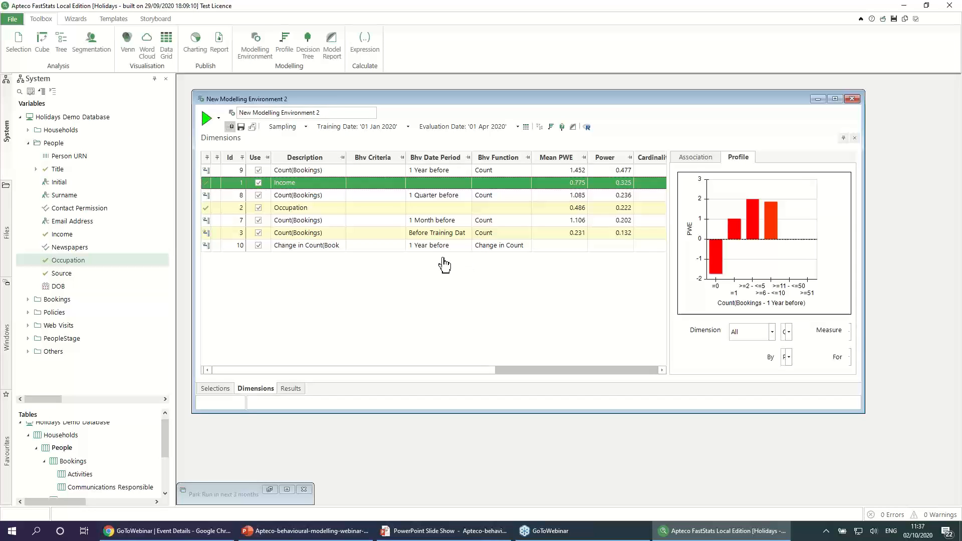
left_click(206, 119)
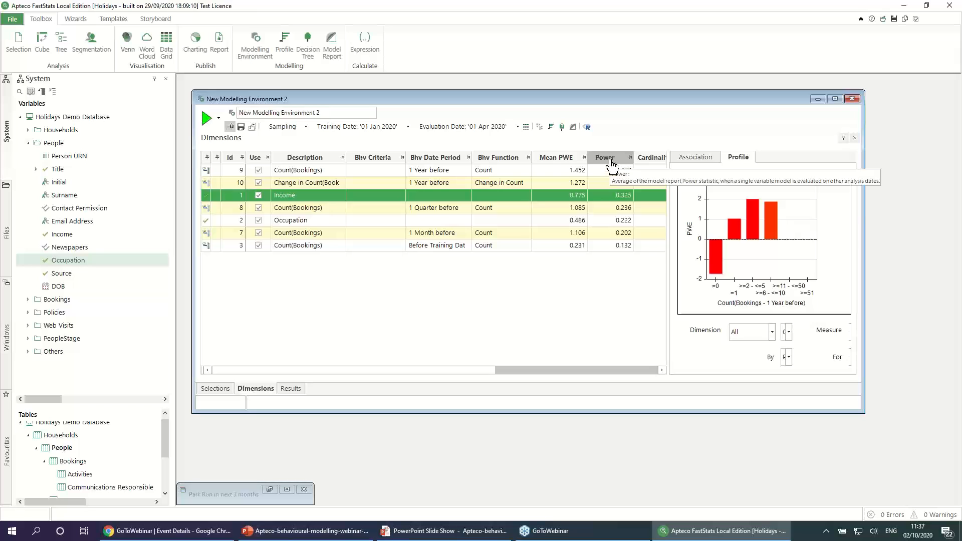
left_click(397, 184)
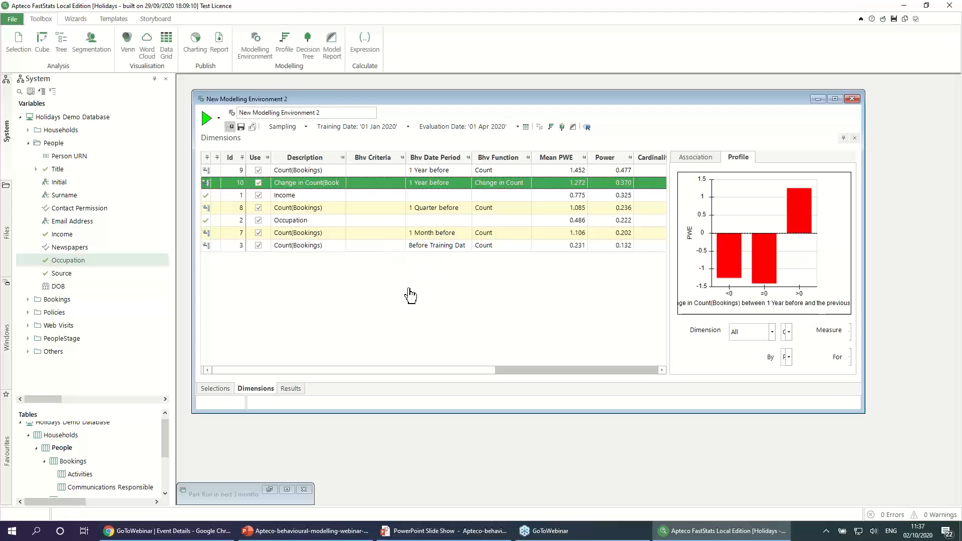
Step: Generate all different functions of Bookings Cost for the Before Training Date and 1 Year before Count(Bookings) dimensions, leaving the originals marked as "Used"
left_click(319, 248)
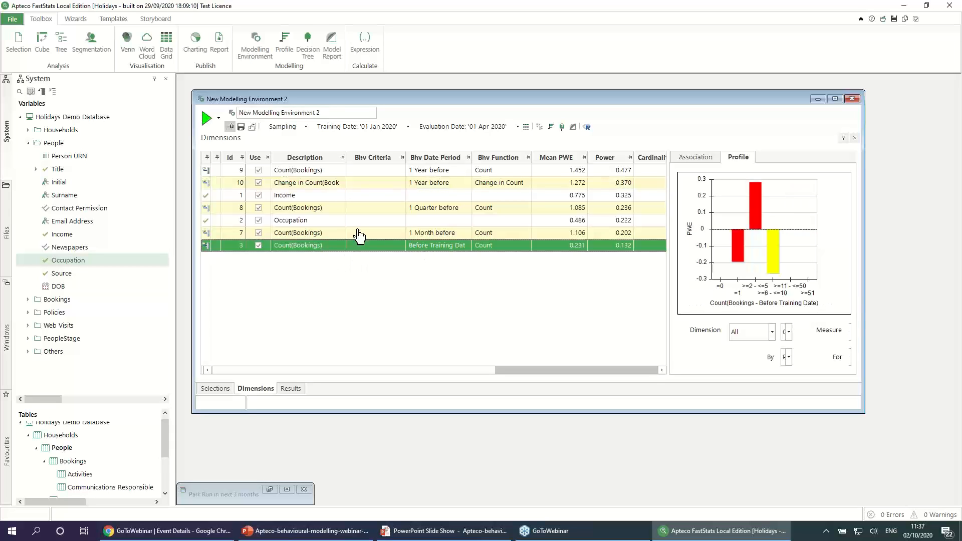
left_click(323, 171, "ctrl")
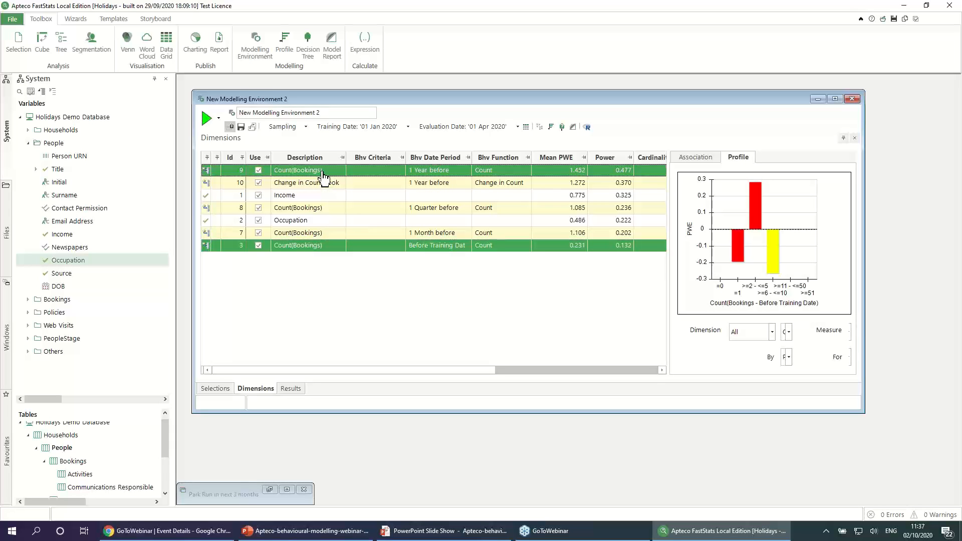
right_click(324, 246)
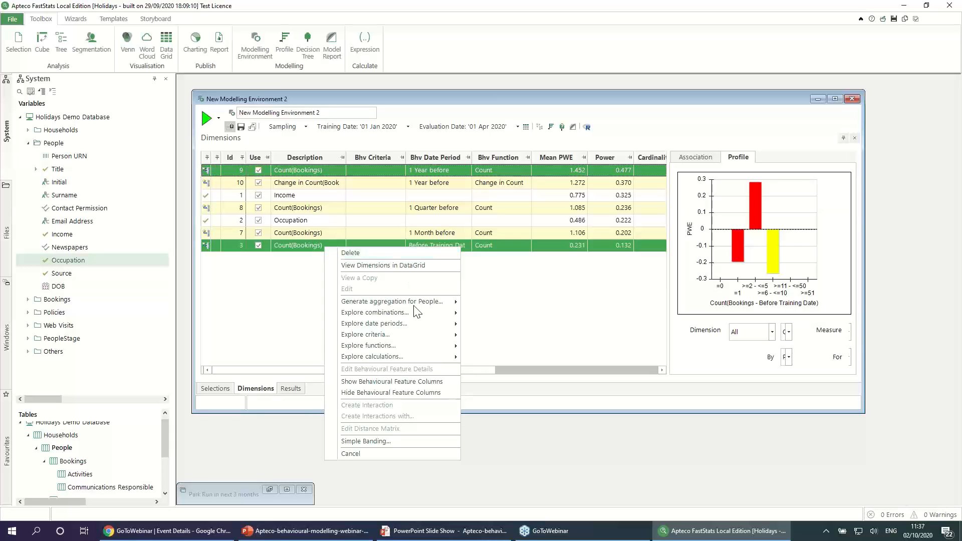
mouse_move(417, 345)
mouse_move(509, 353)
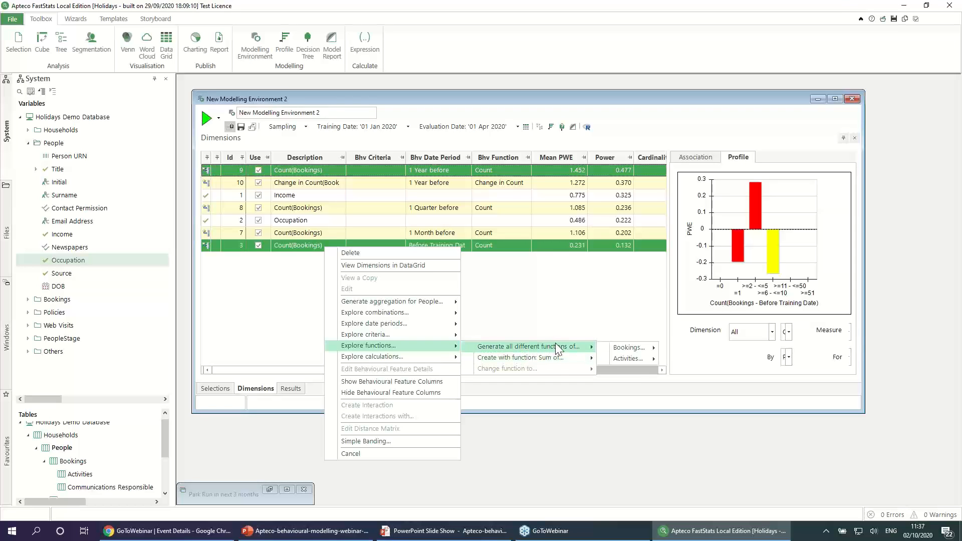
mouse_move(634, 348)
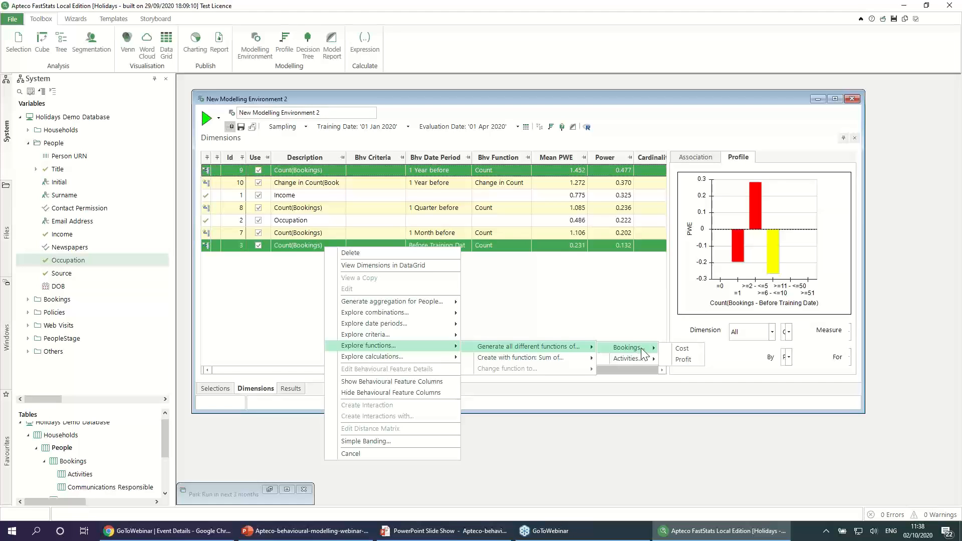
left_click(696, 352)
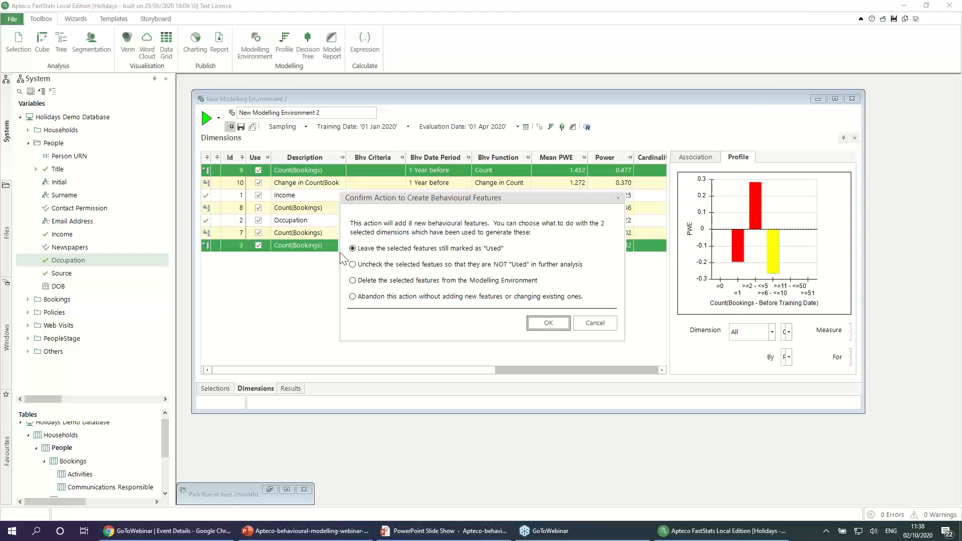
left_click(549, 322)
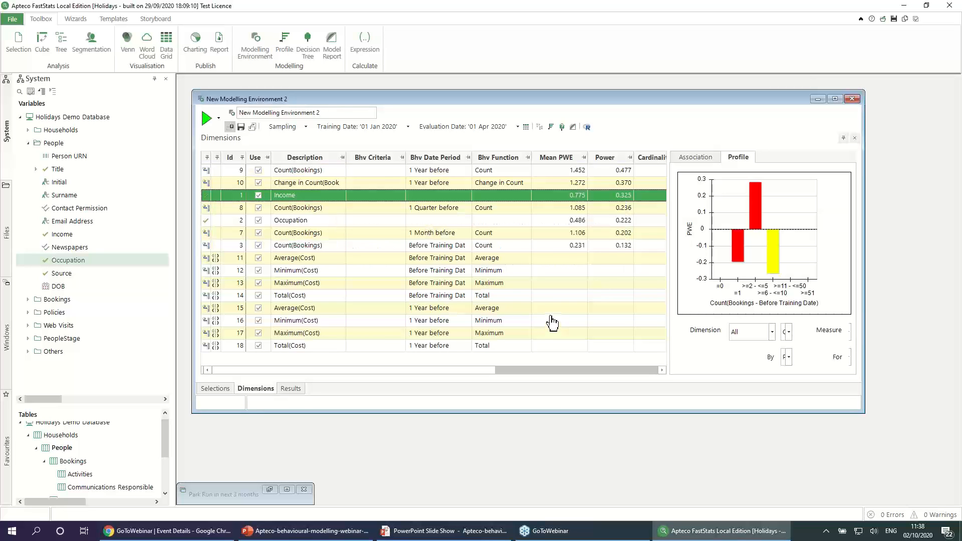
Step: Rerun the modelling environment with the new cost dimensions and examine their Mean PWE and Power values
left_click(236, 259)
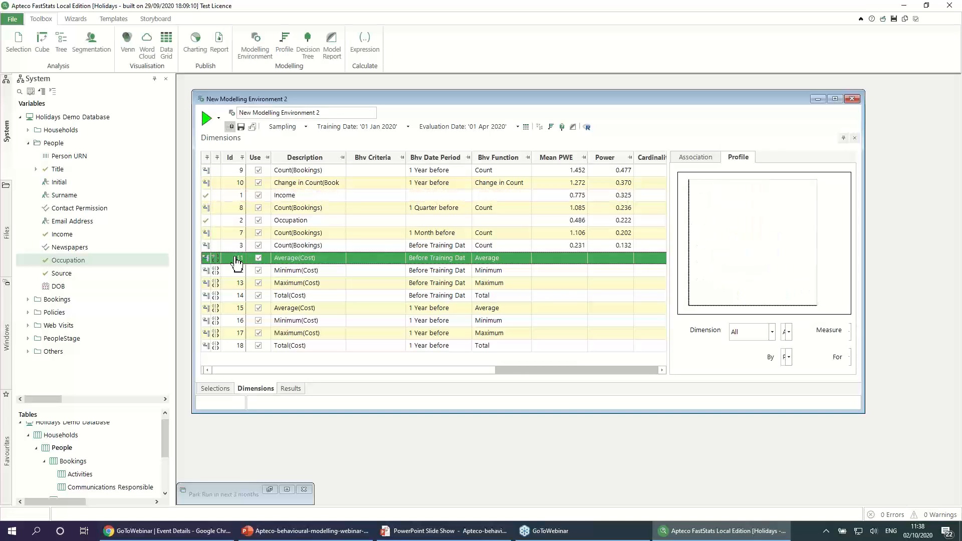
left_click(238, 347, "shift")
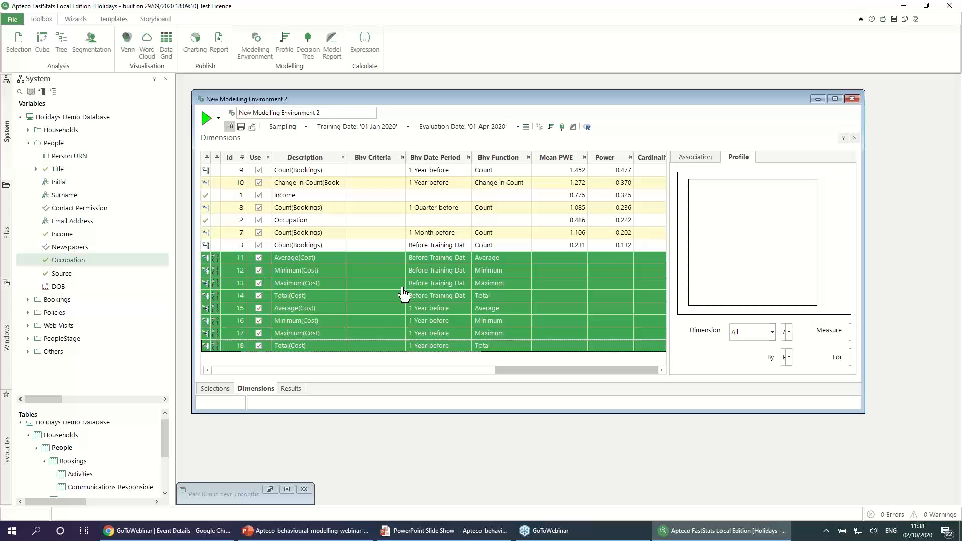
left_click(206, 120)
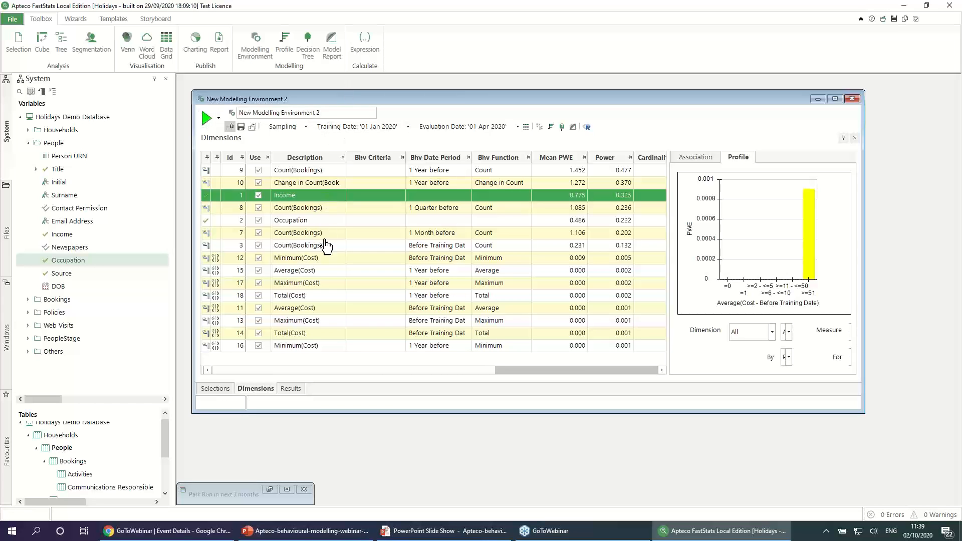
left_click(323, 259)
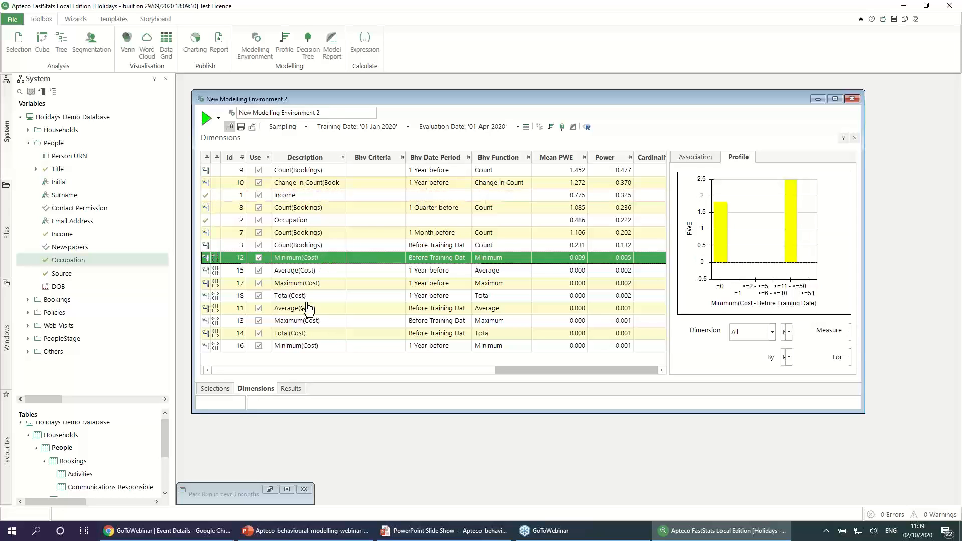
left_click(305, 346, "shift")
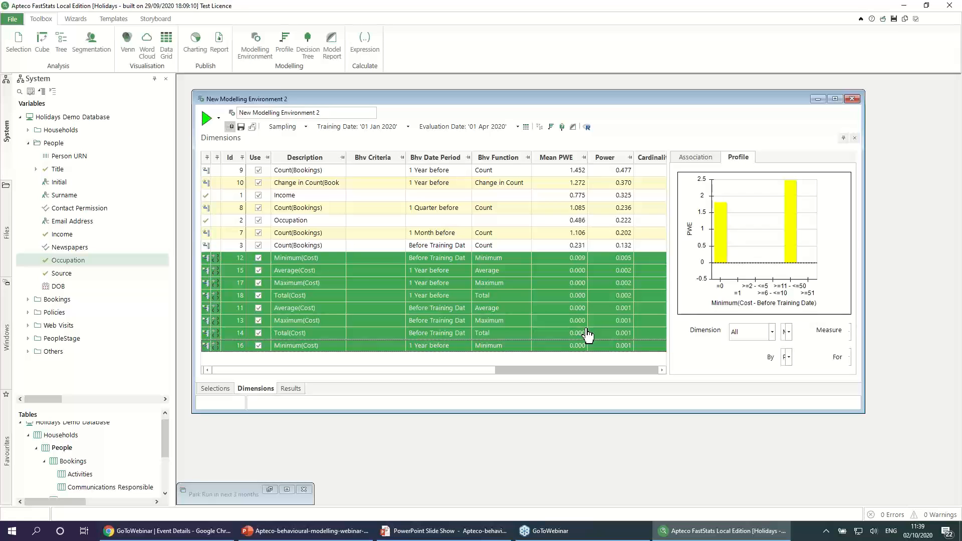
Step: Apply simple banding to all eight cost dimensions with the ranges =0, 1-100, 100-500, 501-1000 and >1000
left_click(630, 259)
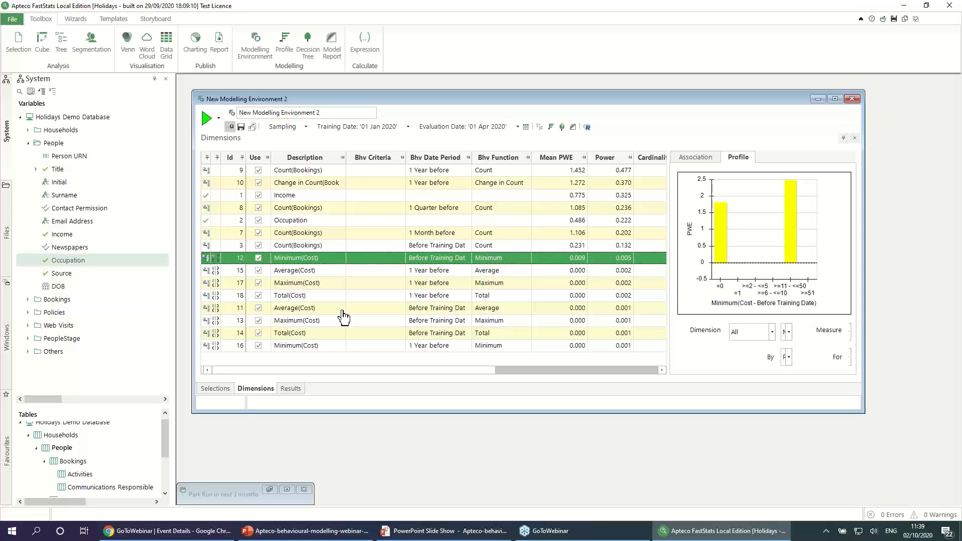
left_click(322, 344, "shift")
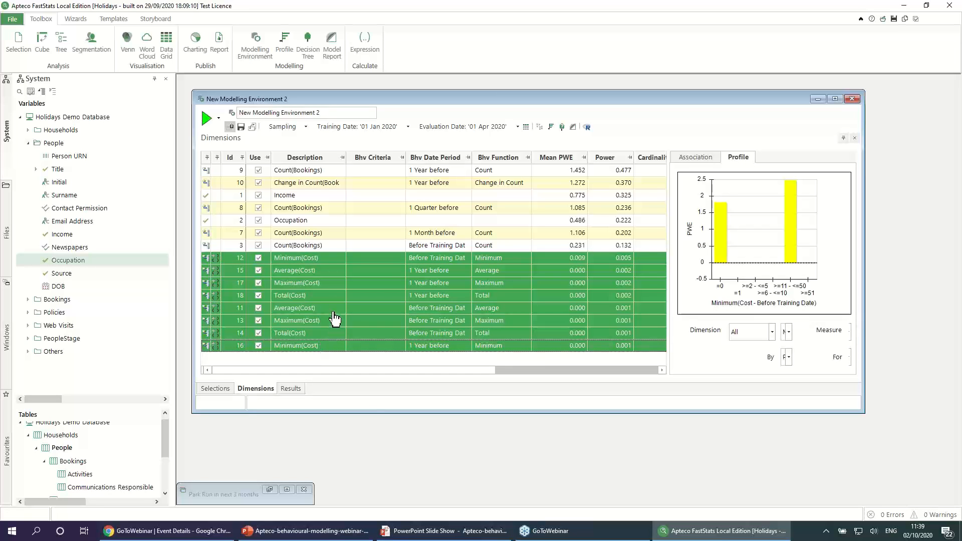
right_click(336, 294)
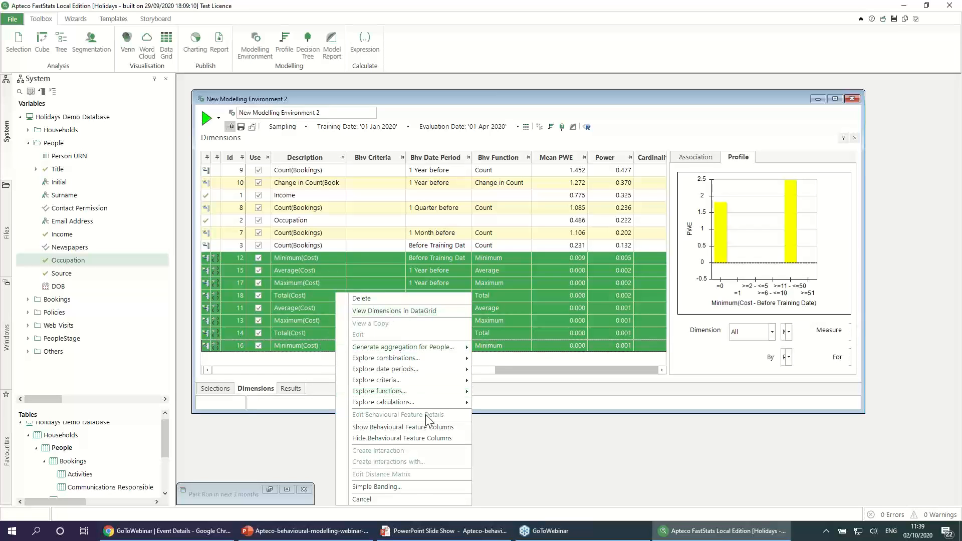
left_click(416, 488)
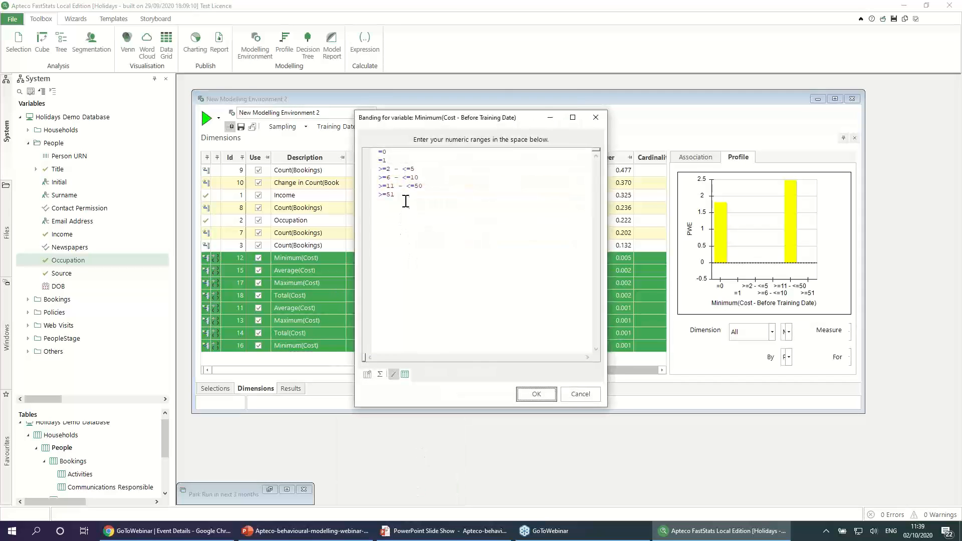
left_click_drag(401, 197, 368, 161)
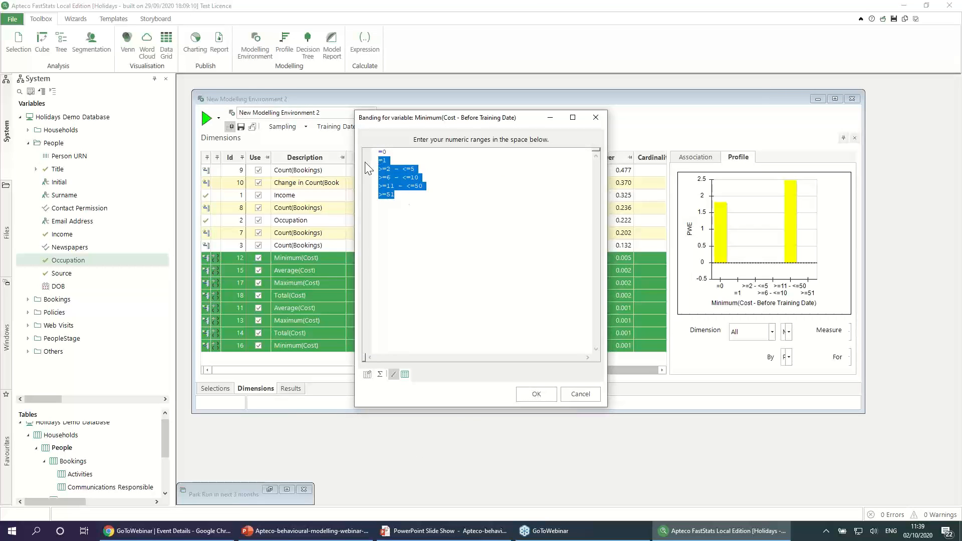
type("1-100")
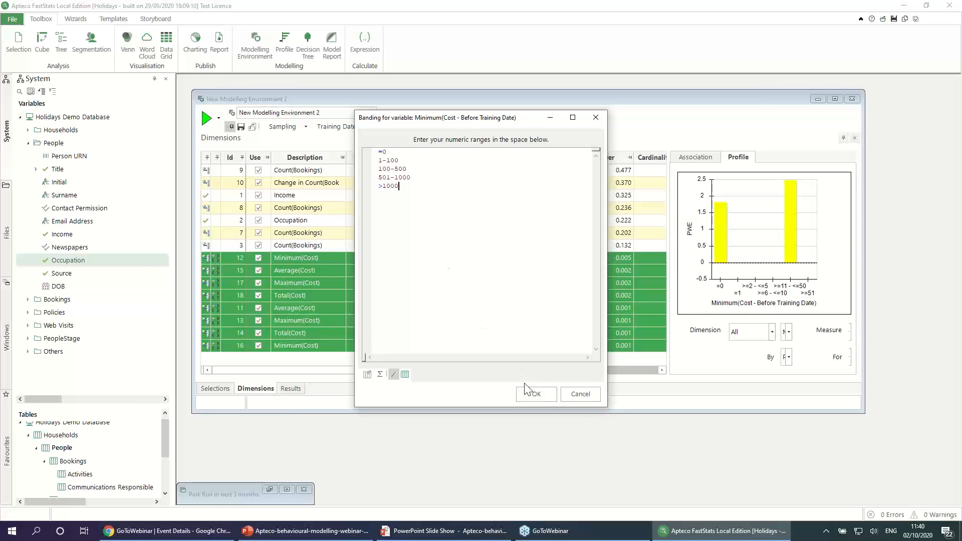
left_click(530, 395)
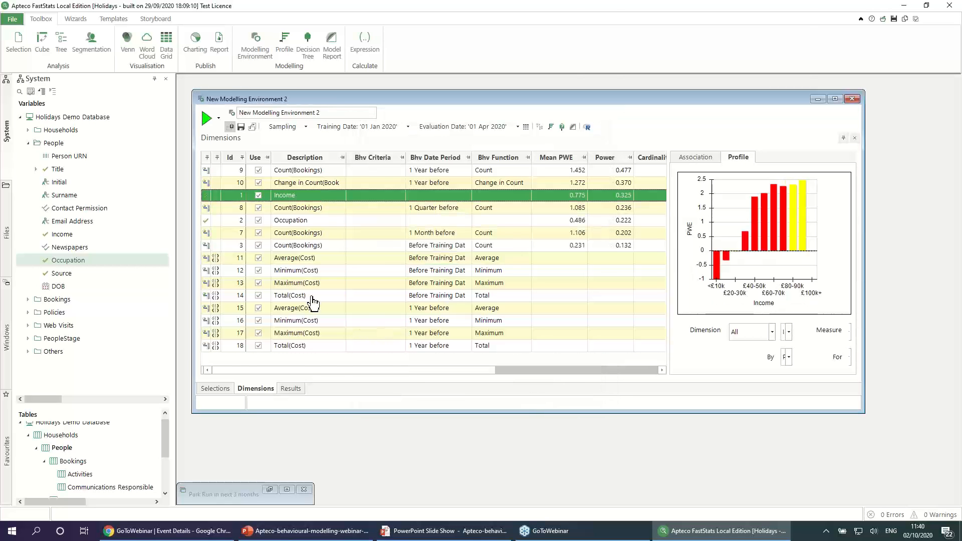
Step: Rerun the environment with the new banding and examine the Total(Cost) profiles for 1 Year before and Before Training Date
left_click(231, 126)
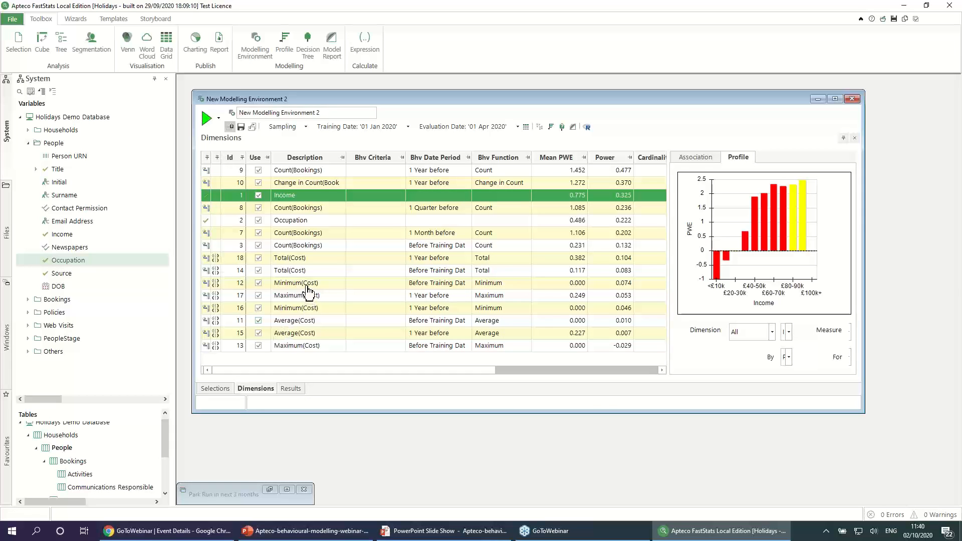
left_click(303, 259)
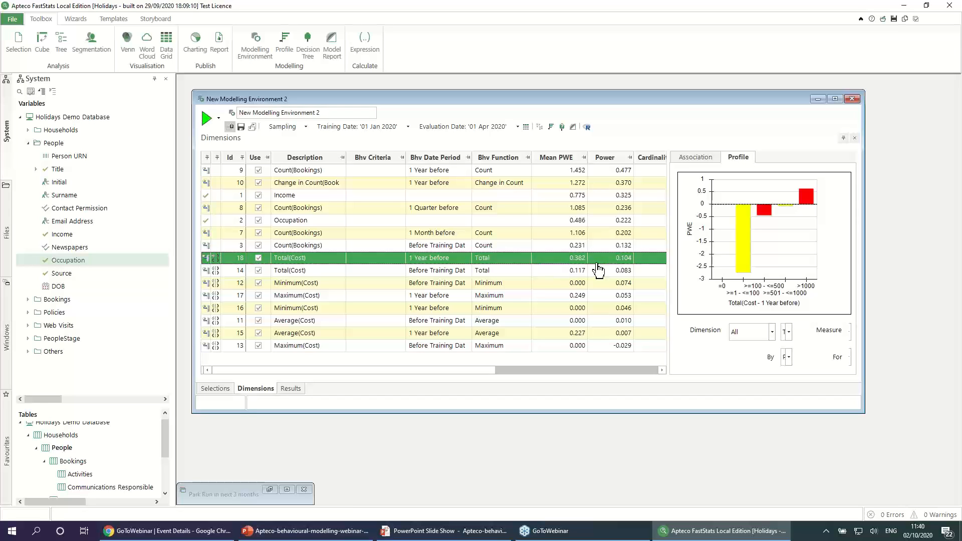
left_click(297, 271)
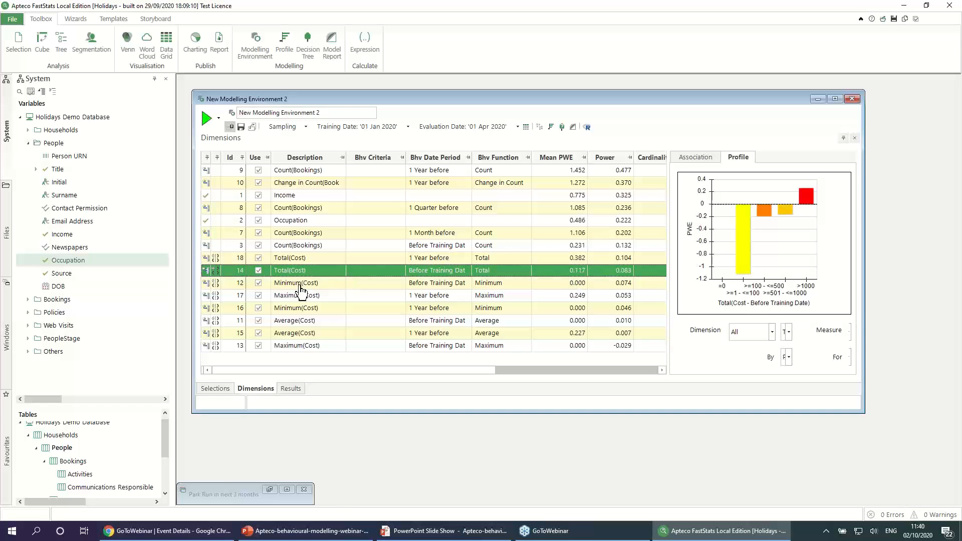
Step: Delete the Minimum, Maximum and Average cost dimensions for both date periods, keeping the two Total(Cost) dimensions
left_click(301, 286)
left_click(300, 347, "shift")
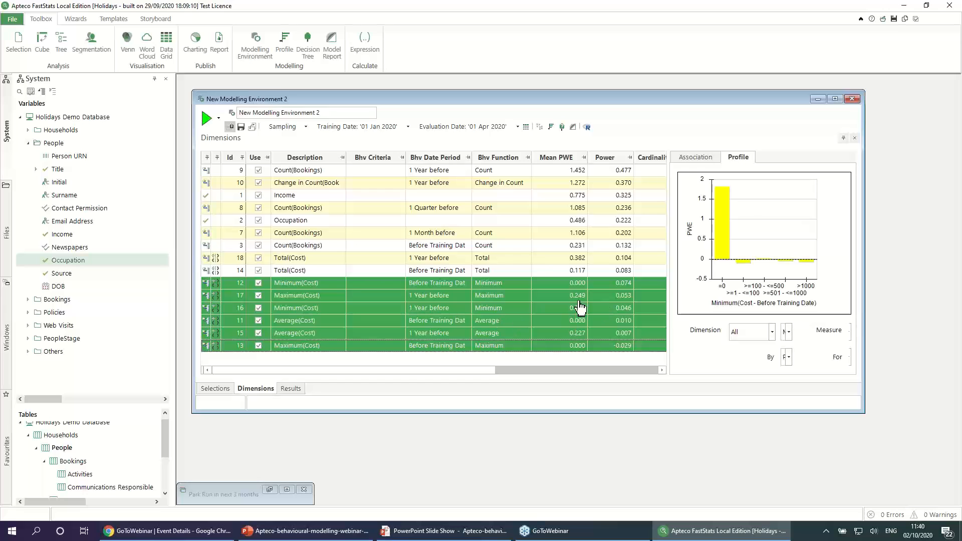
left_click(428, 295)
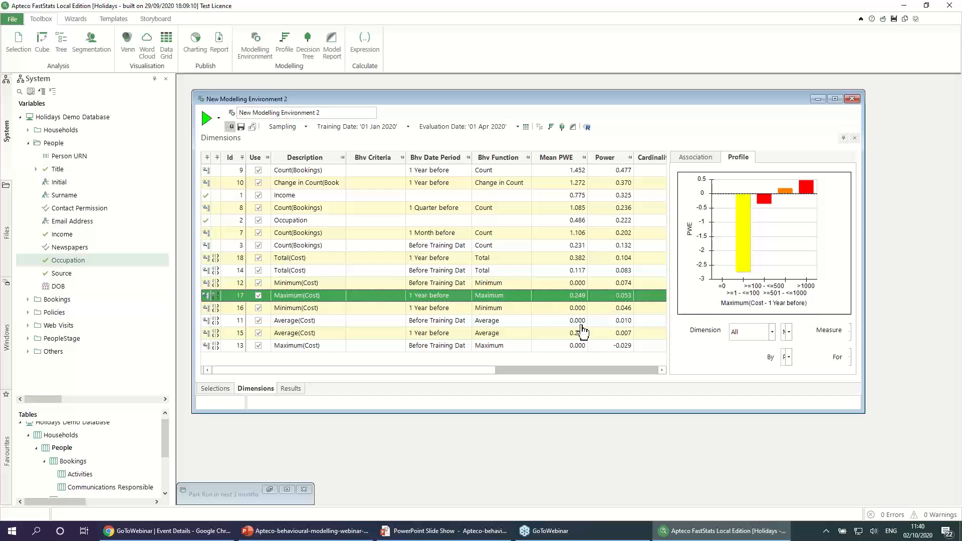
left_click(431, 284)
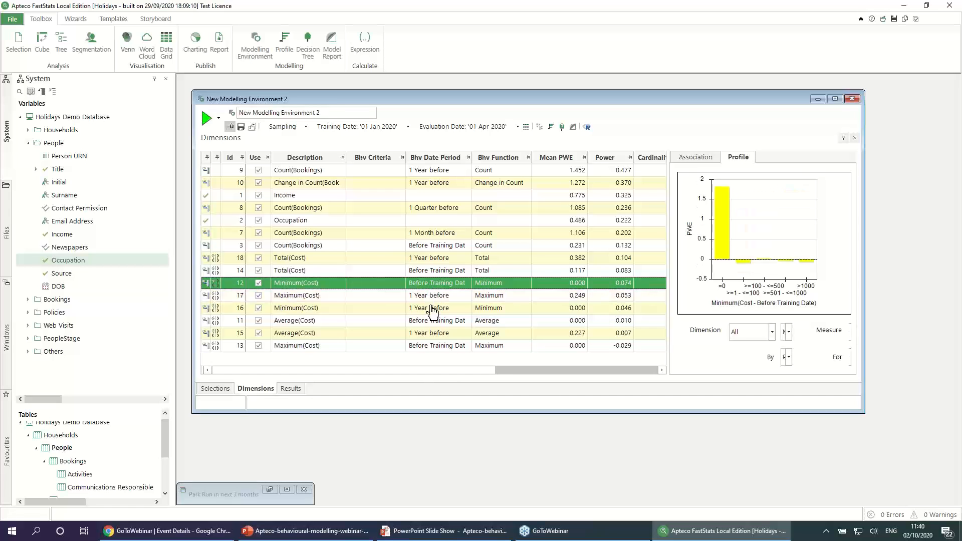
left_click(435, 347, "shift")
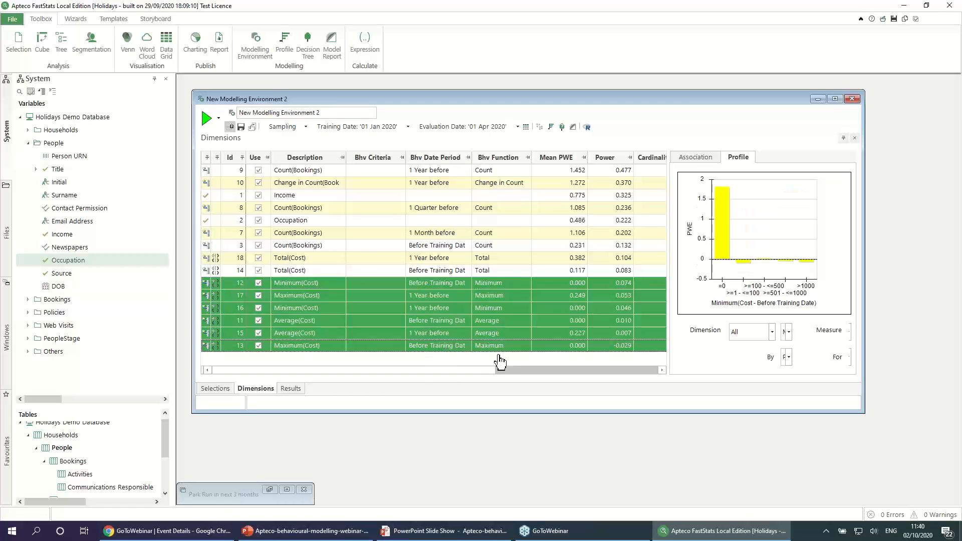
key("Delete")
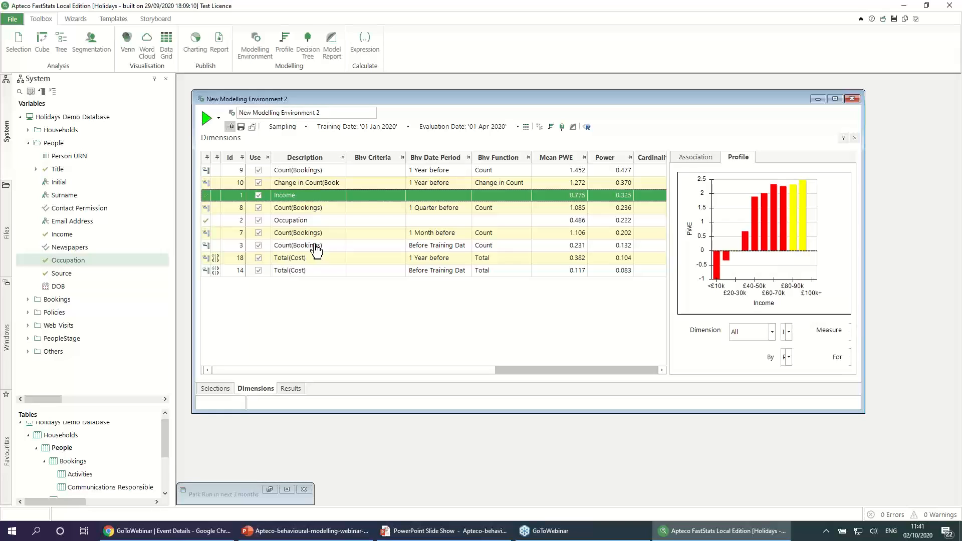
Step: Generate Continent criteria for the Before Training Date Count(Bookings) dimension, with one feature per continent and the Unclassified category excluded
left_click(310, 209)
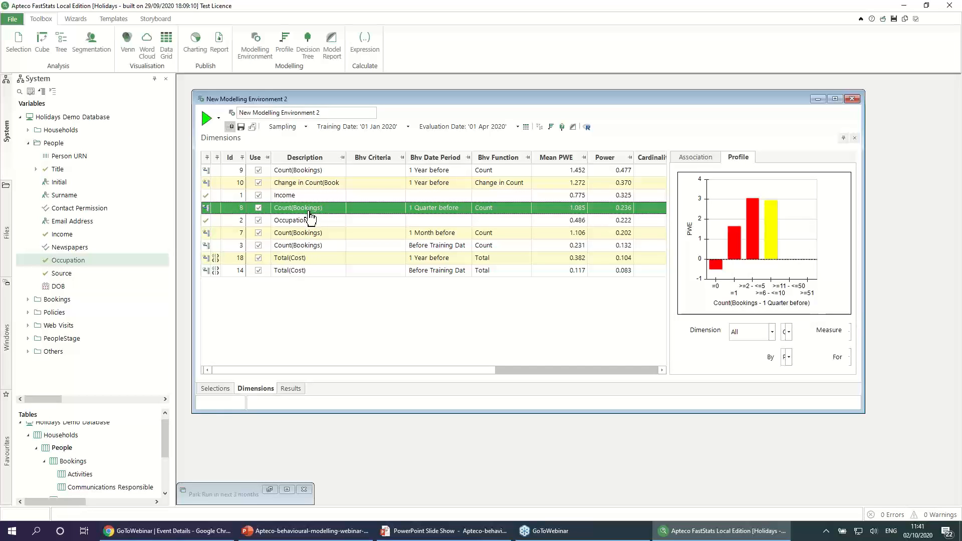
left_click(307, 244)
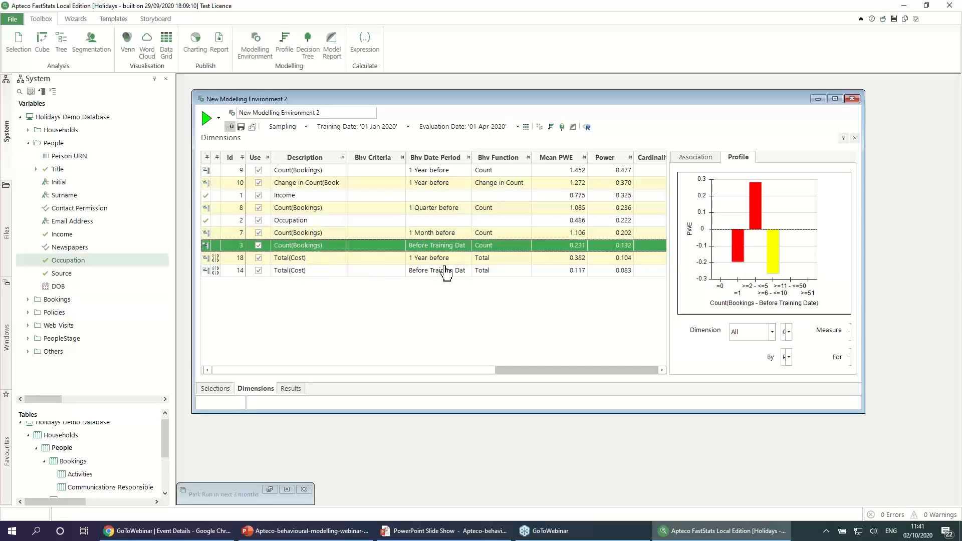
right_click(322, 253)
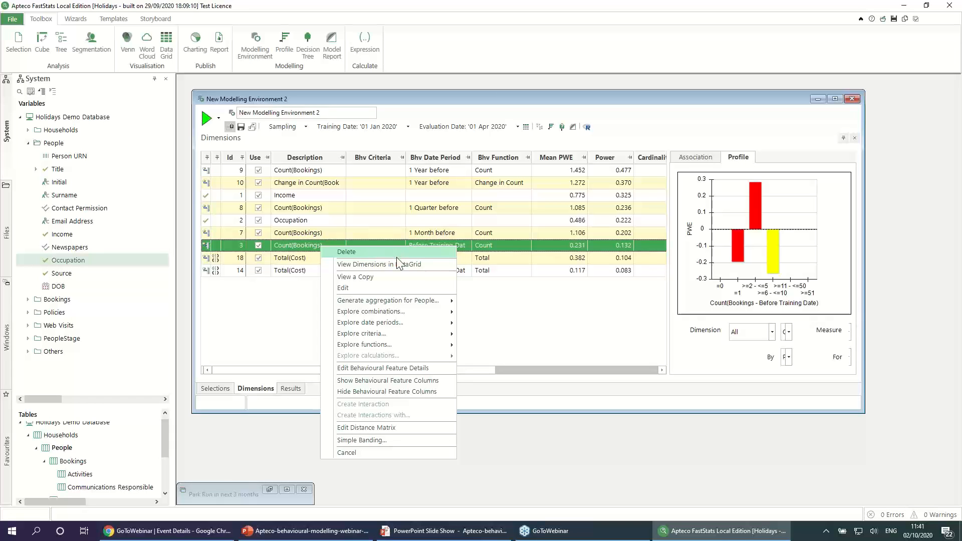
mouse_move(399, 333)
mouse_move(501, 338)
mouse_move(630, 338)
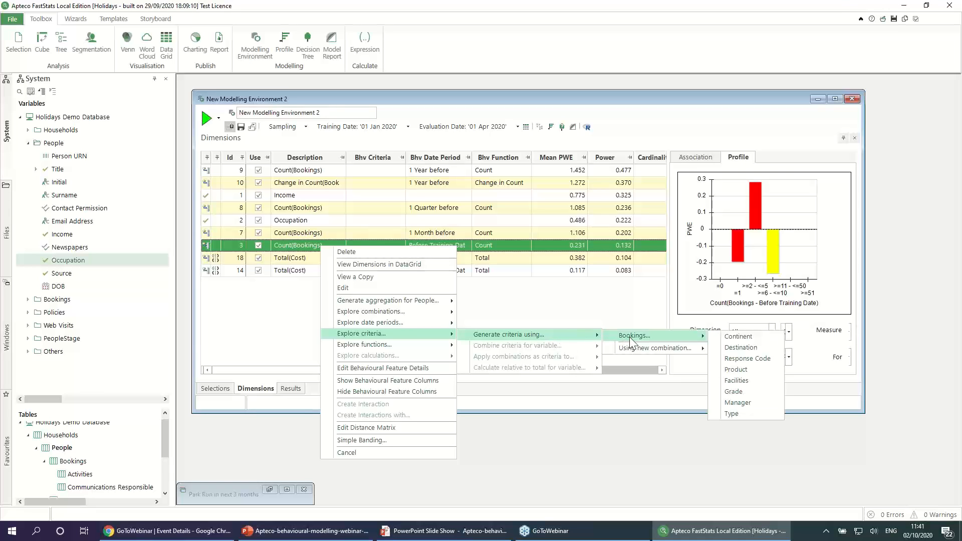
left_click(733, 337)
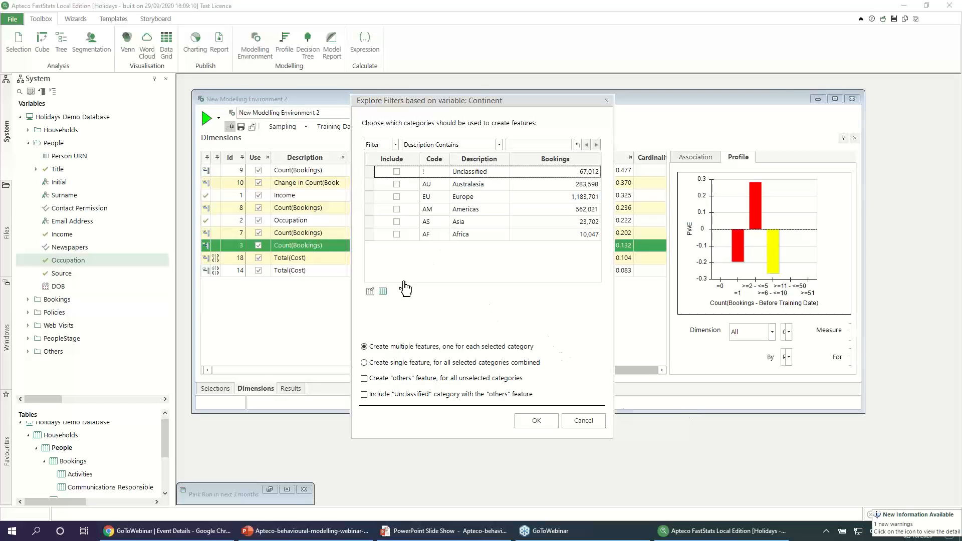
left_click(383, 293)
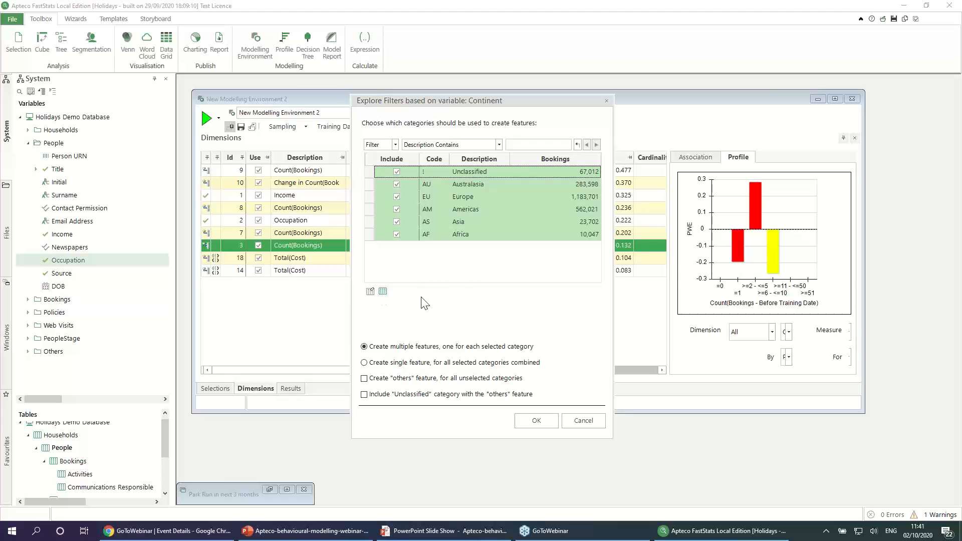
left_click(396, 172)
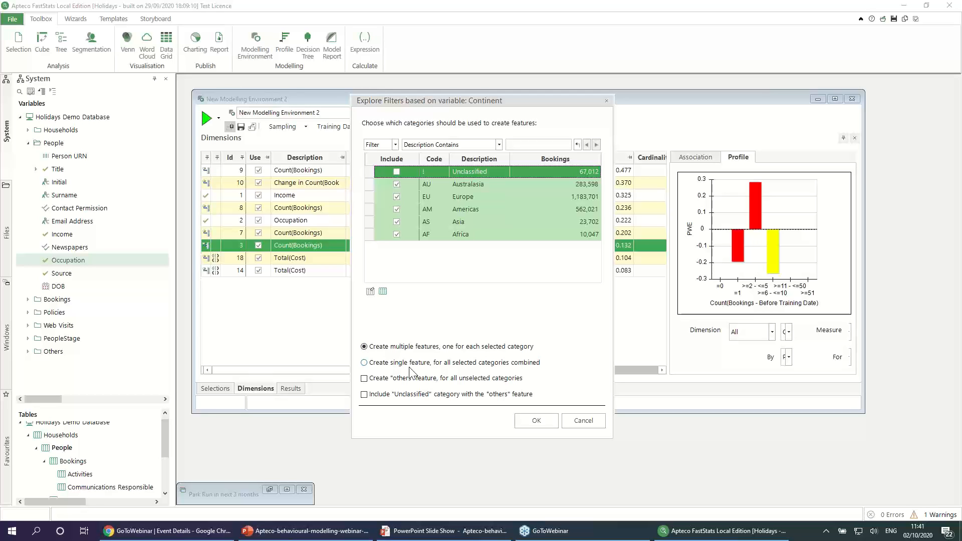
left_click(541, 423)
left_click(550, 324)
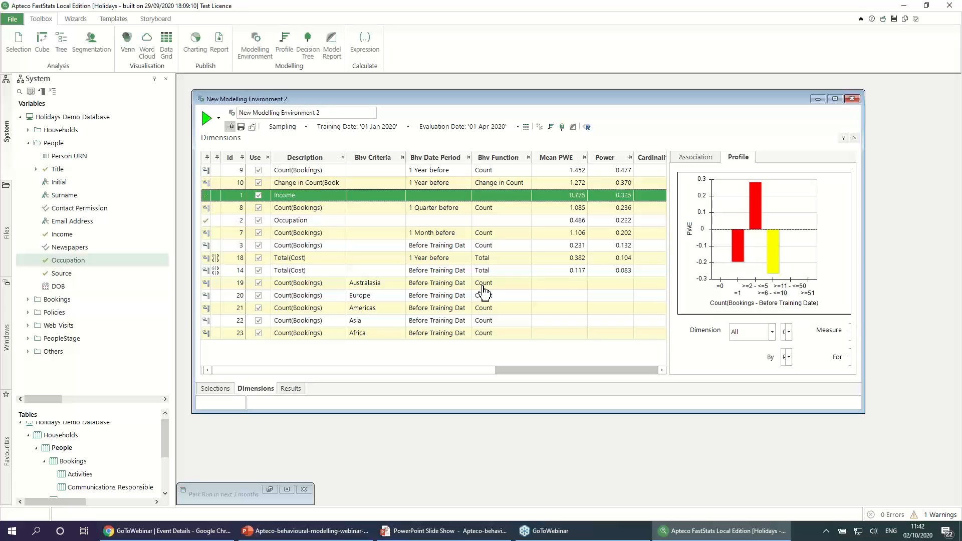
Step: Rerun the environment with the continent features and compare the Americas, Europe and 1 Year before Count(Bookings) profiles
left_click(231, 127)
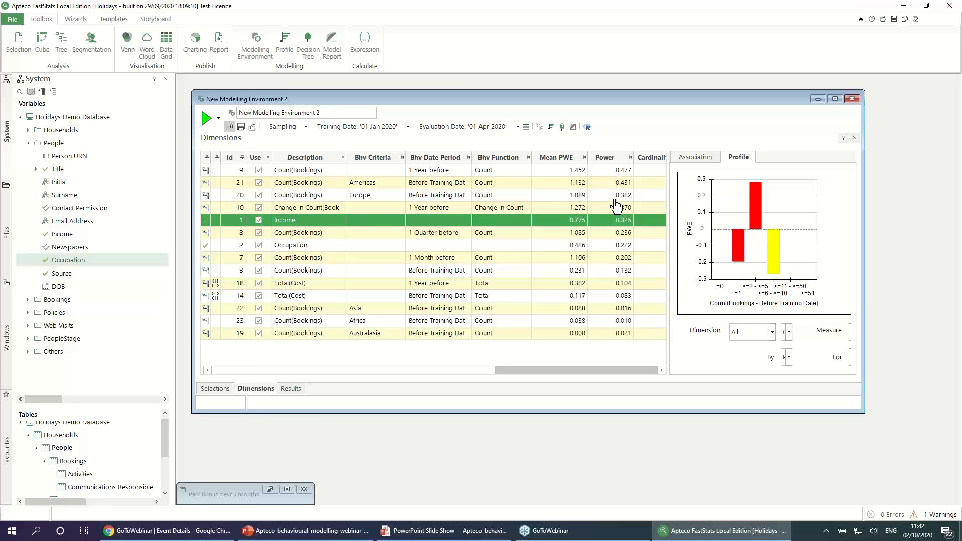
left_click(330, 185)
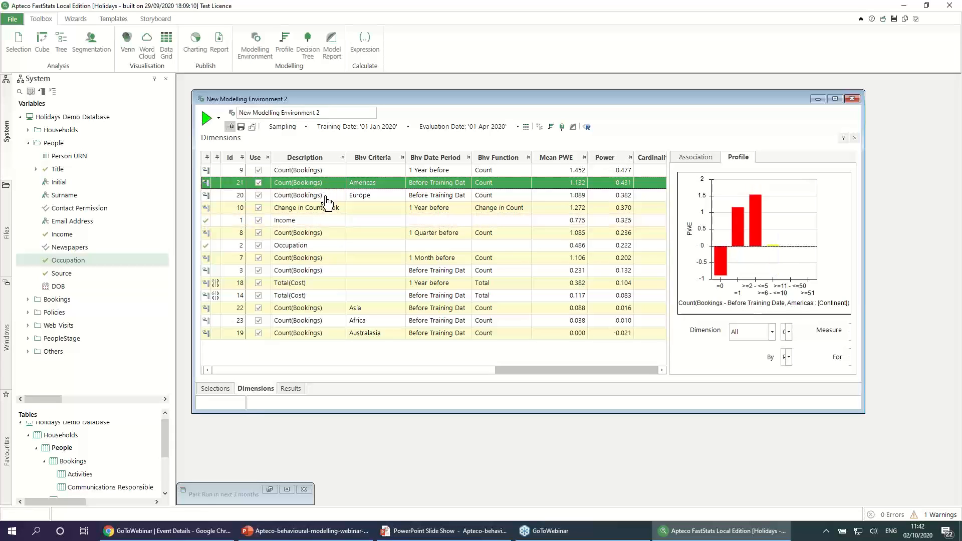
left_click(327, 197)
left_click(328, 186)
left_click(331, 199)
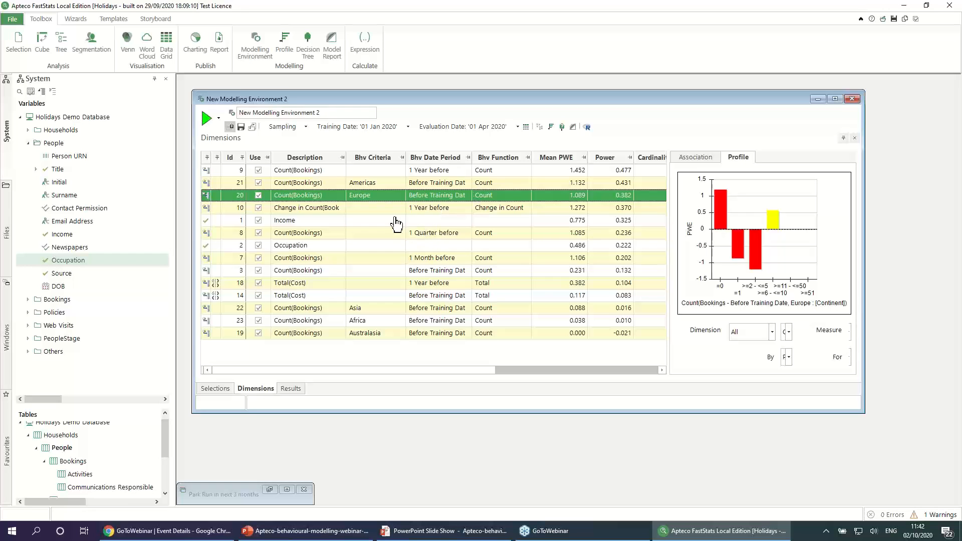
left_click(334, 172)
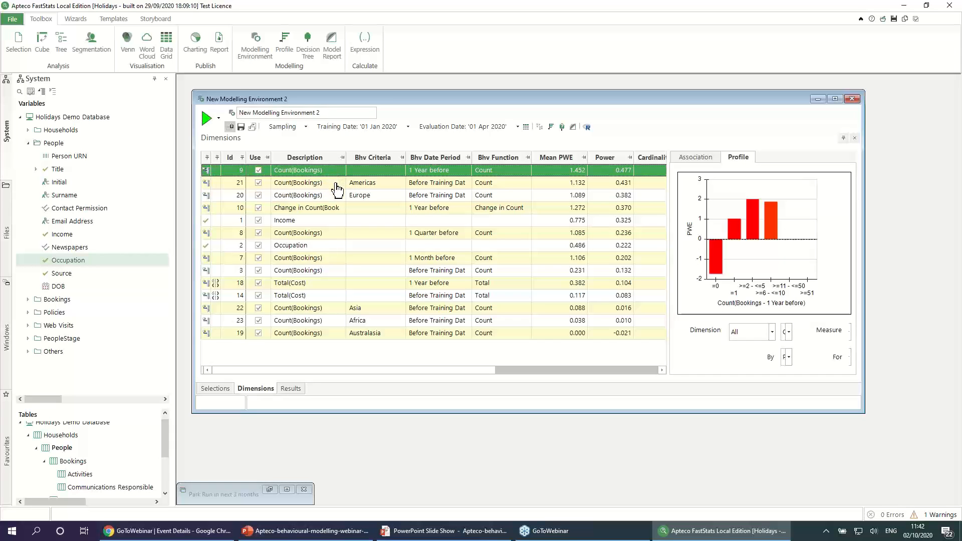
left_click(336, 197)
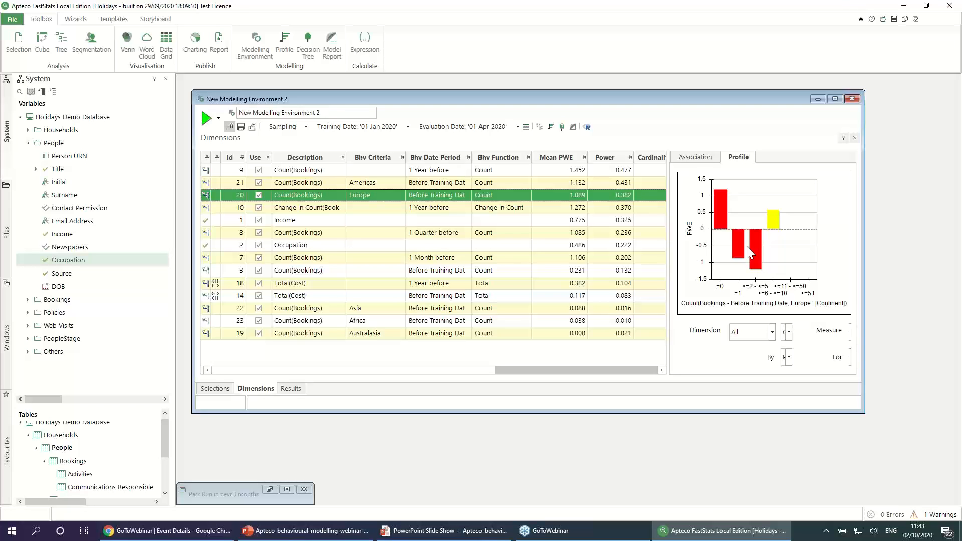
Step: Calculate the Americas Count(Bookings) dimension relative to the total for Continent, leaving the source feature marked as Used
left_click(382, 185)
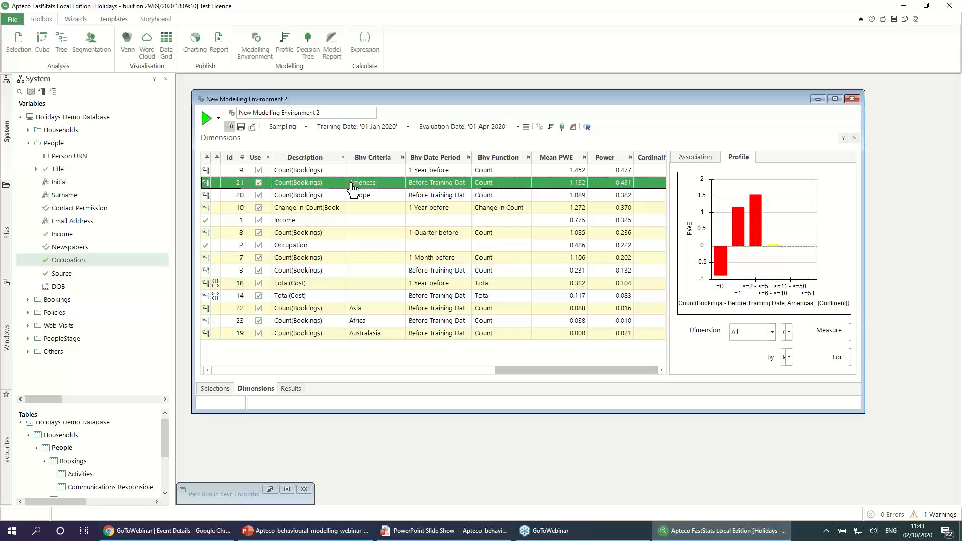
right_click(323, 182)
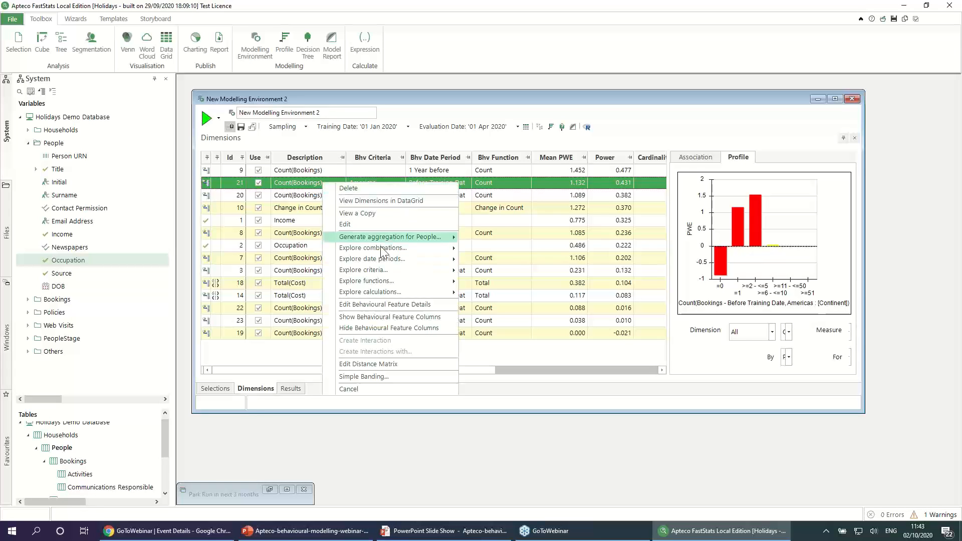
mouse_move(390, 284)
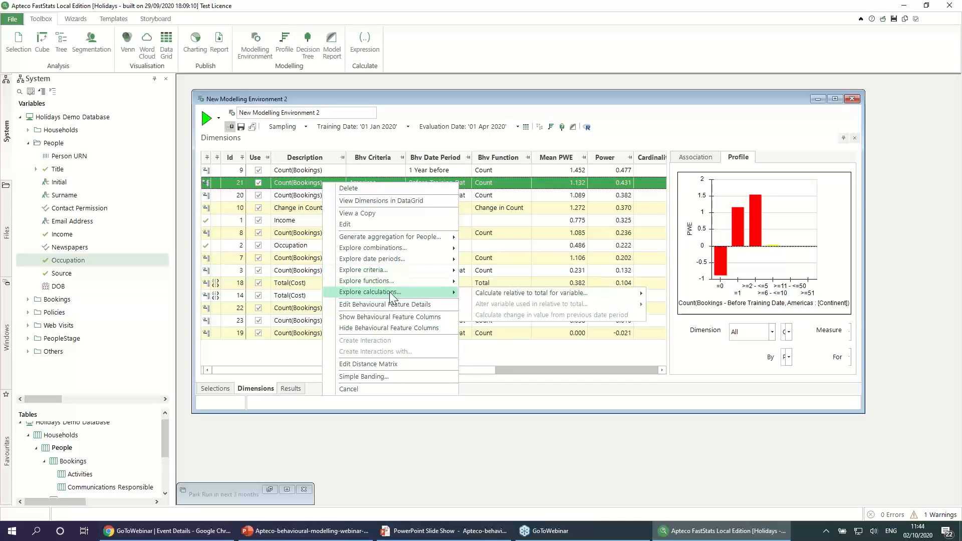
mouse_move(523, 293)
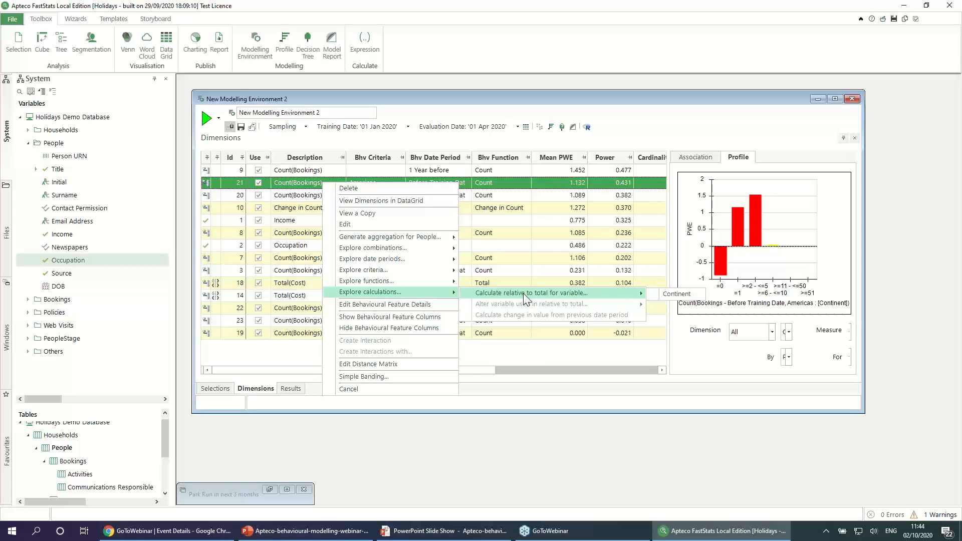
left_click(686, 296)
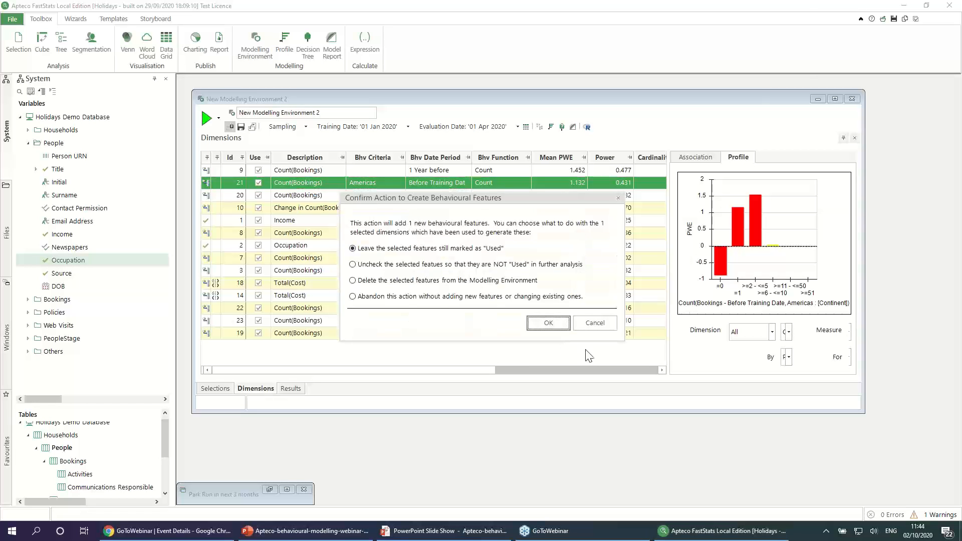
left_click(548, 323)
left_click(296, 351)
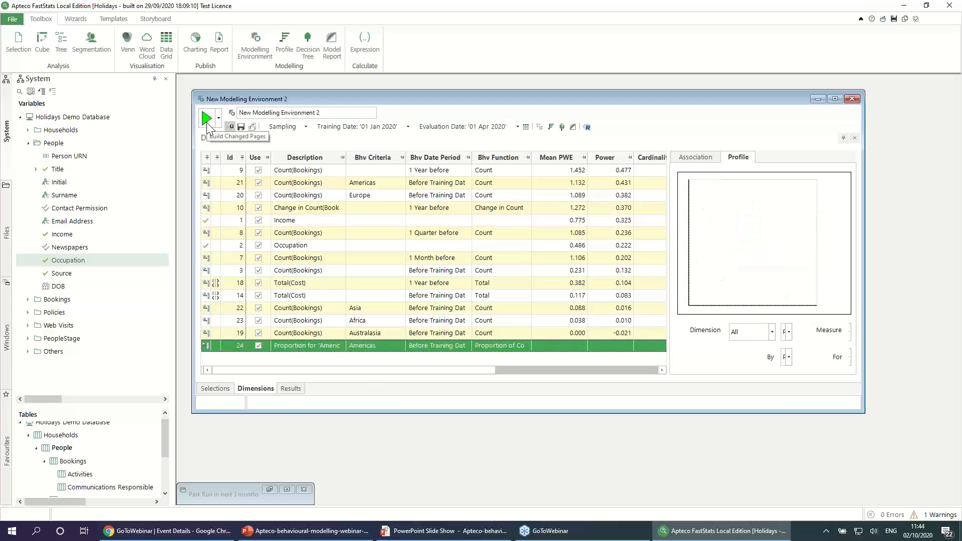
Step: Rerun the environment and compare the Americas proportion profile with the Americas Count(Bookings) profile
left_click(207, 126)
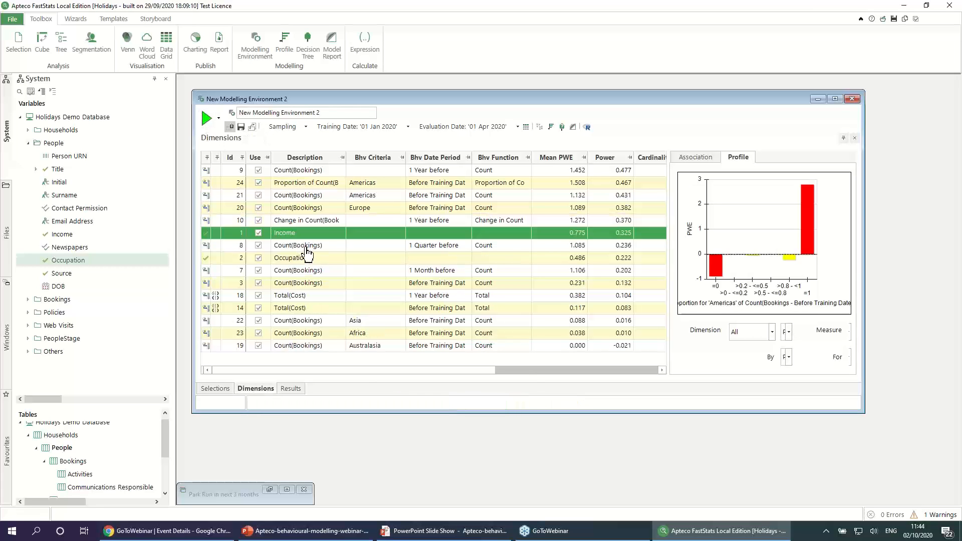
left_click(325, 187)
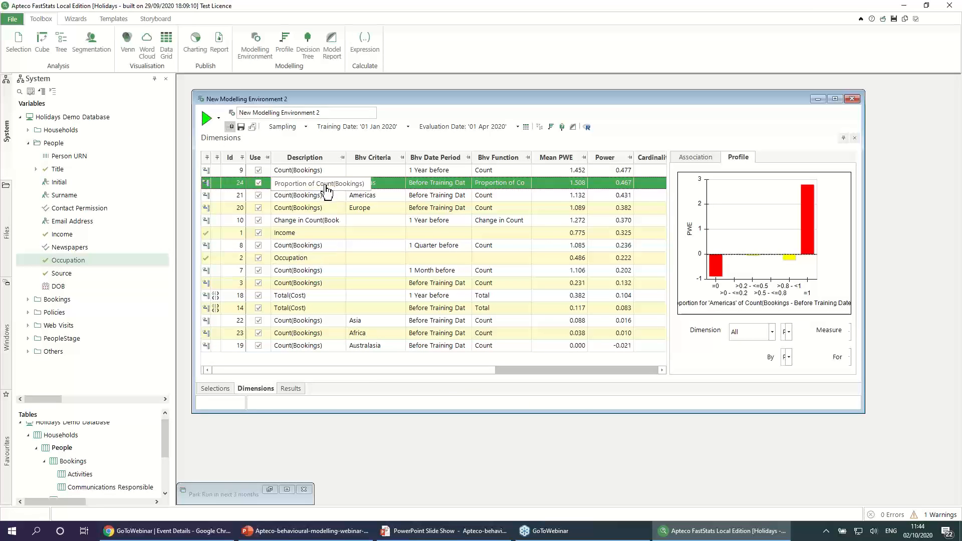
left_click(296, 198)
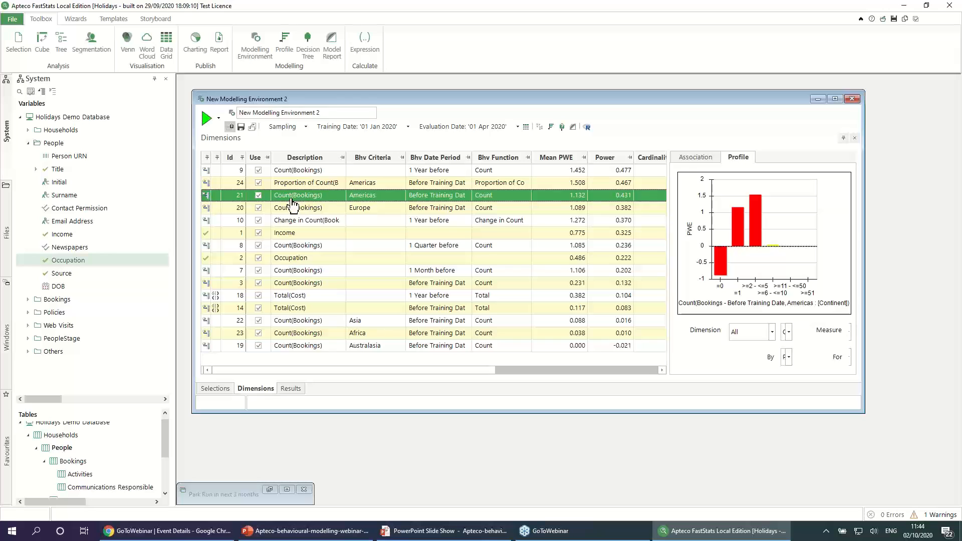
left_click(370, 186)
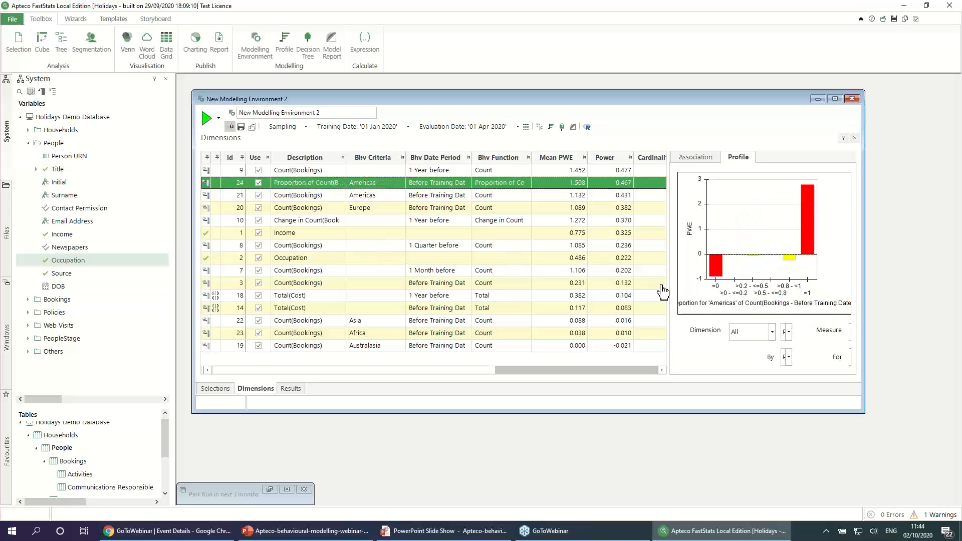
left_click_drag(669, 279, 508, 291)
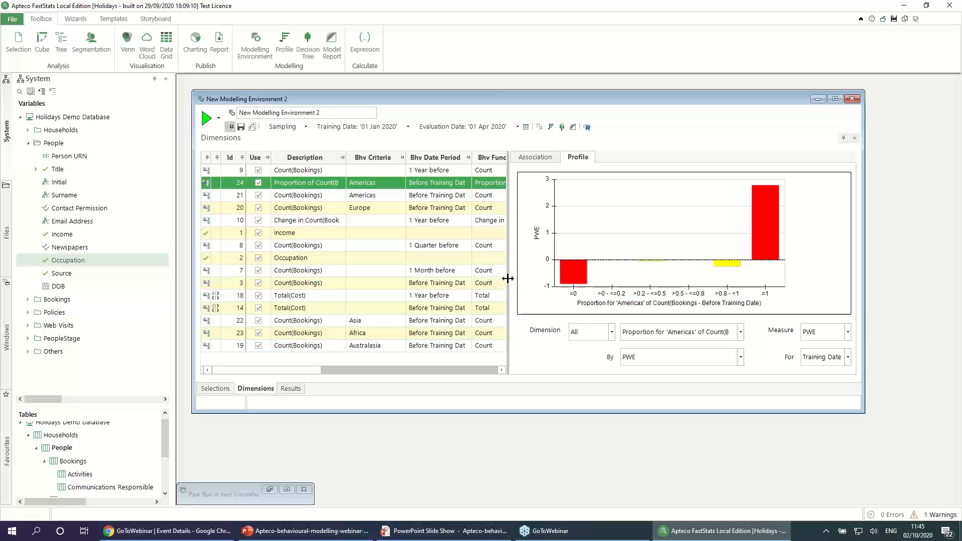
left_click_drag(508, 284, 651, 292)
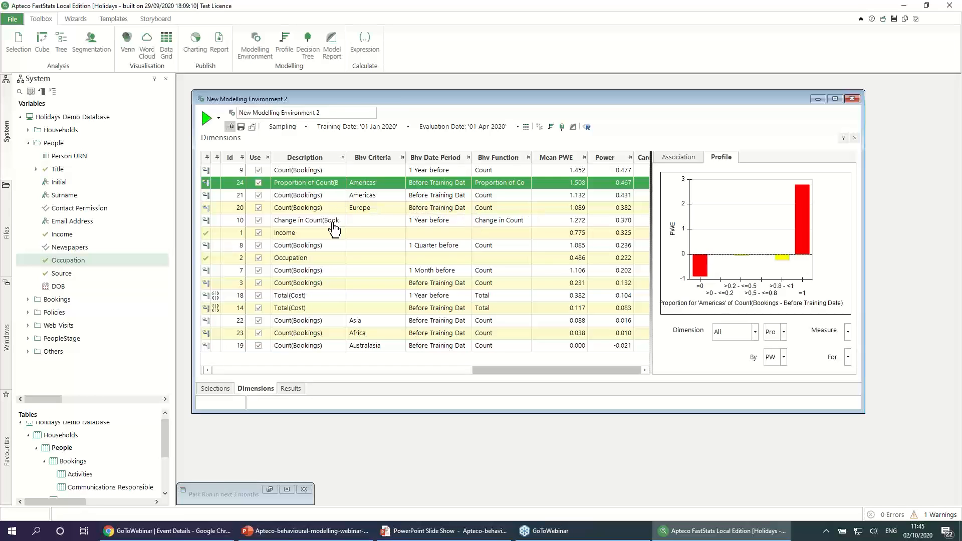
Step: Delete the Americas Count(Bookings) dimension, keeping the Americas proportion feature
left_click(318, 197)
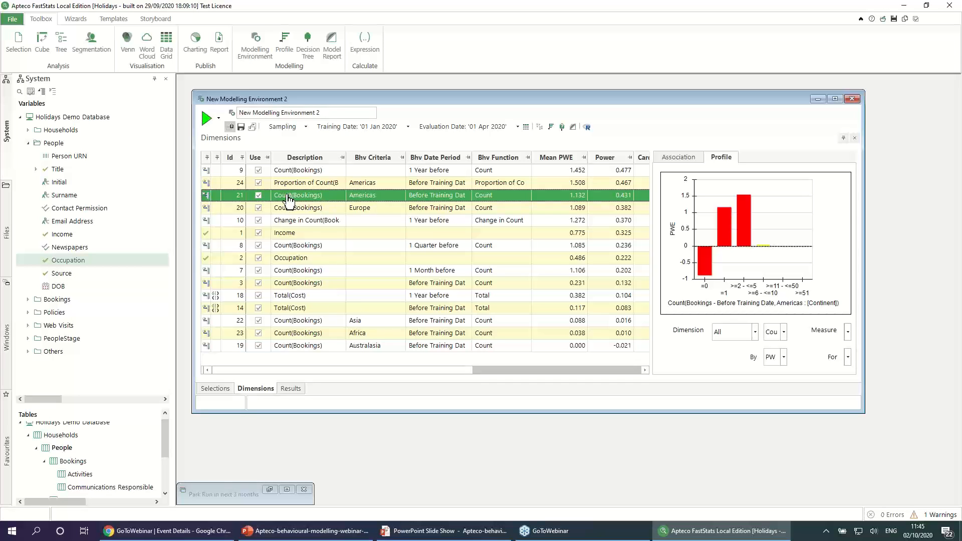
key("Delete")
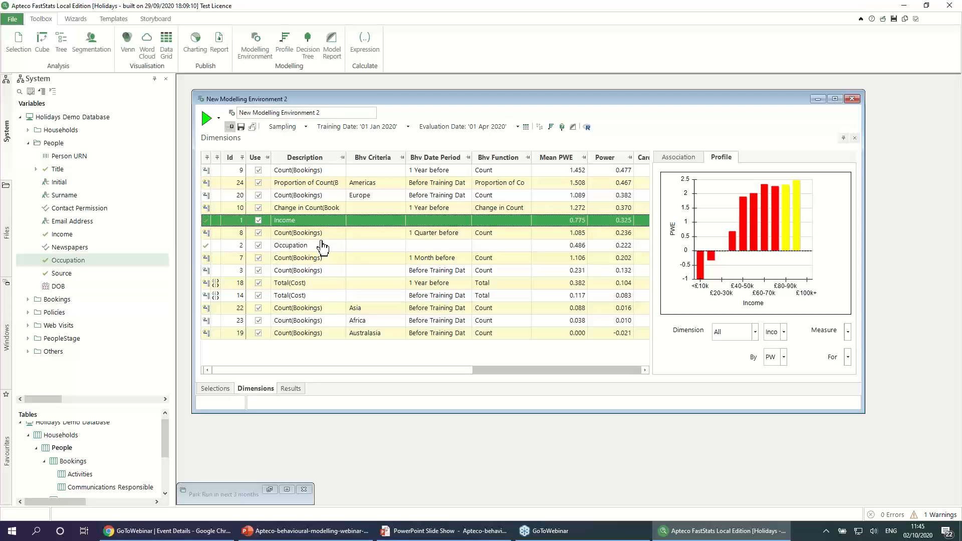
Step: Generate criteria for the Before Training Date Count(Bookings) from a new Activity Type combination with SOME of Sport and Tour, described as Sporty Tourists
left_click(325, 274)
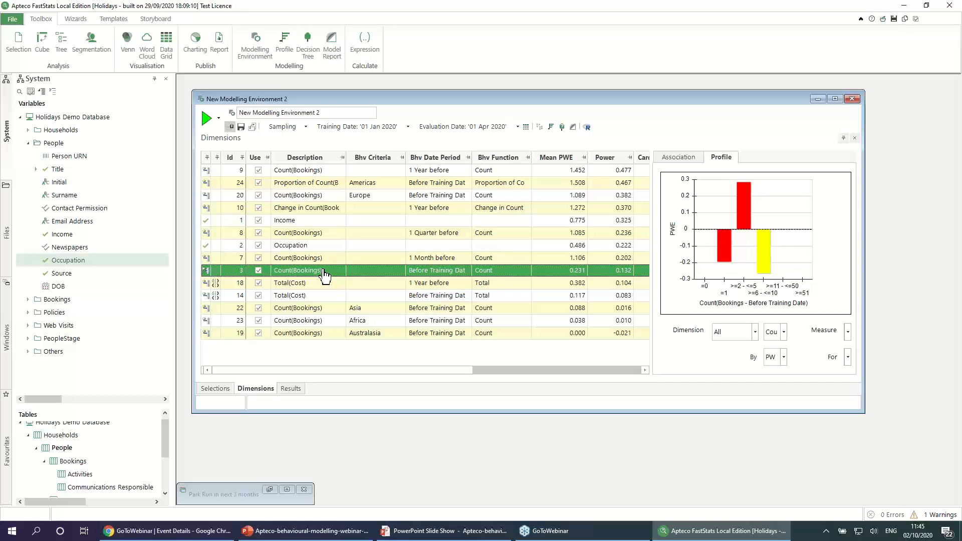
right_click(324, 274)
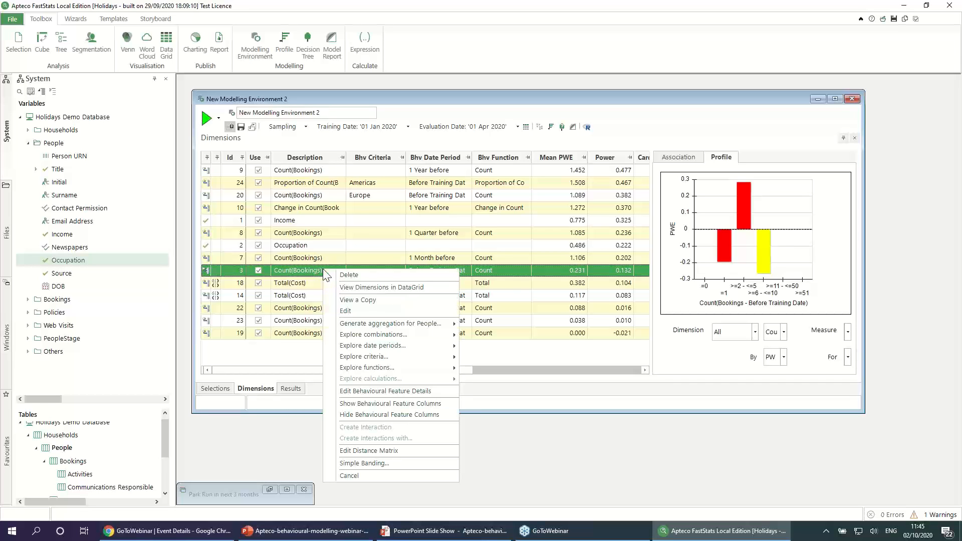
mouse_move(412, 357)
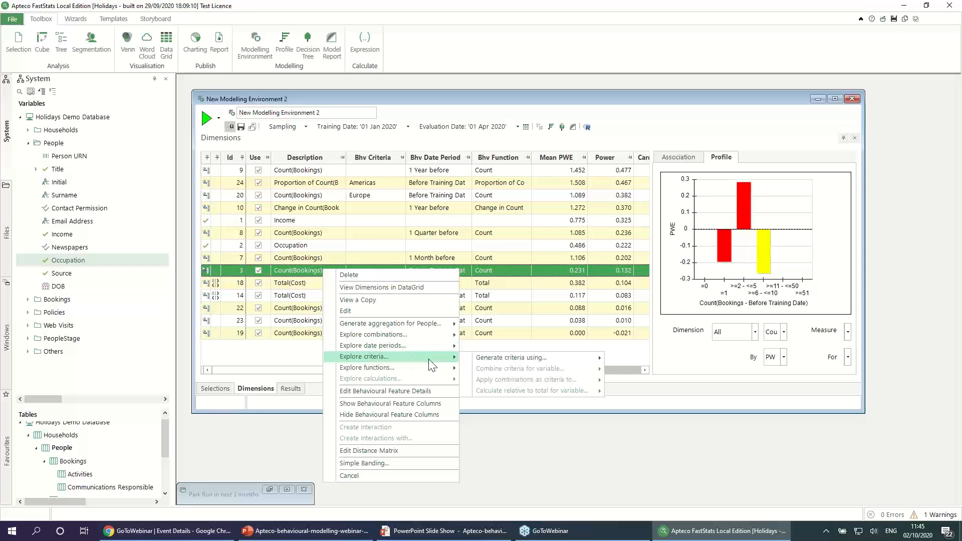
mouse_move(504, 359)
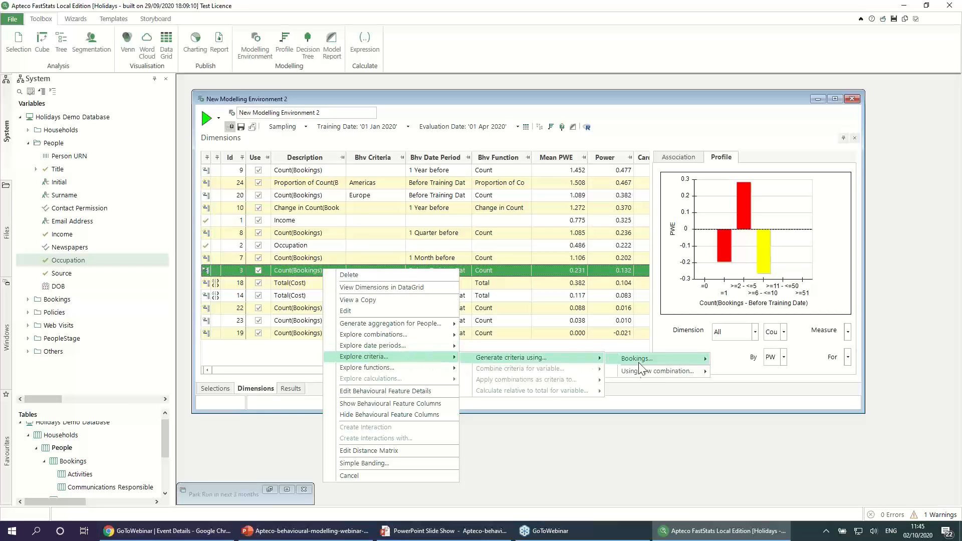
mouse_move(642, 372)
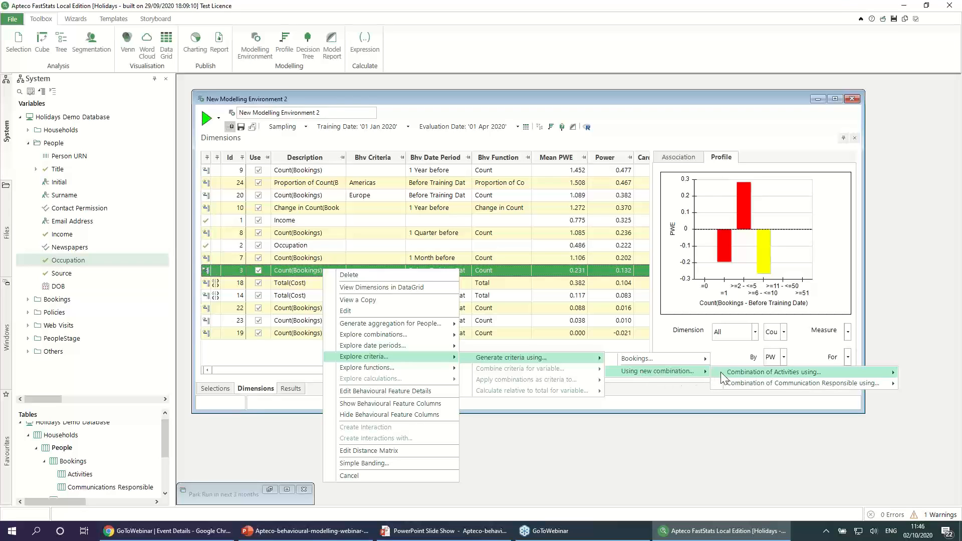
mouse_move(723, 376)
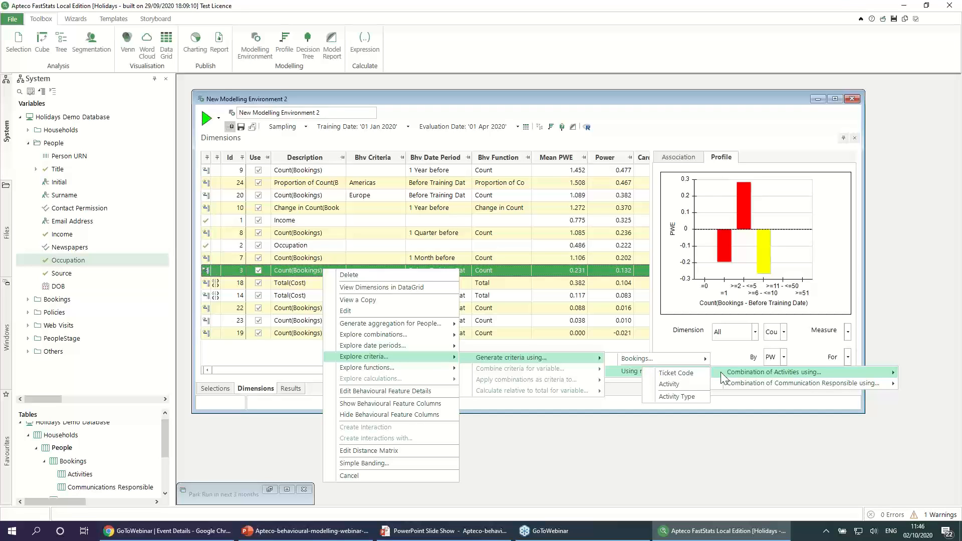
left_click(683, 398)
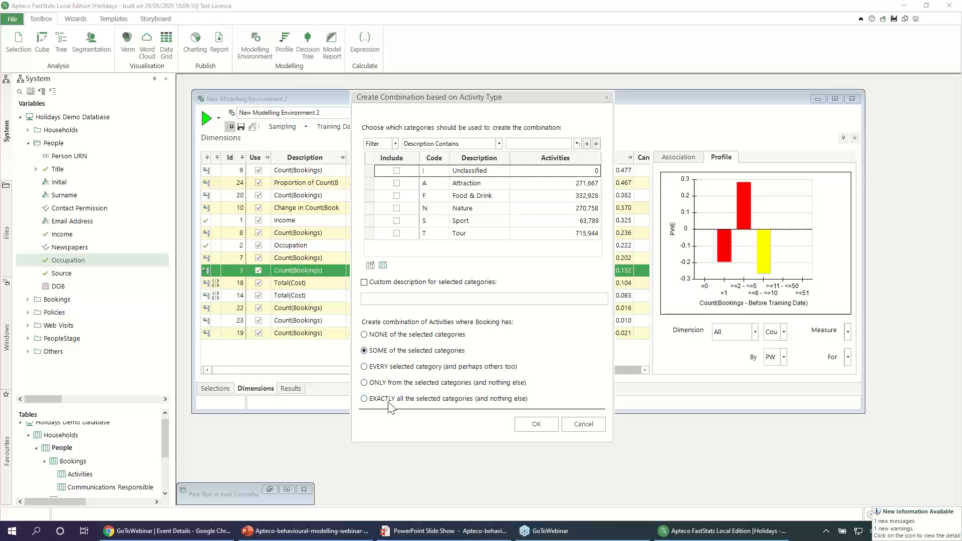
left_click(396, 221)
left_click(396, 233)
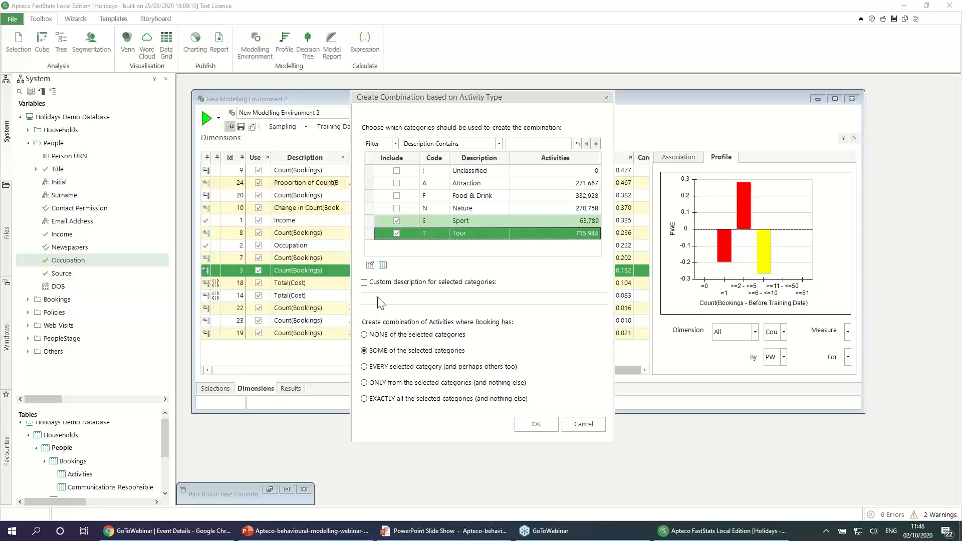
left_click(365, 282)
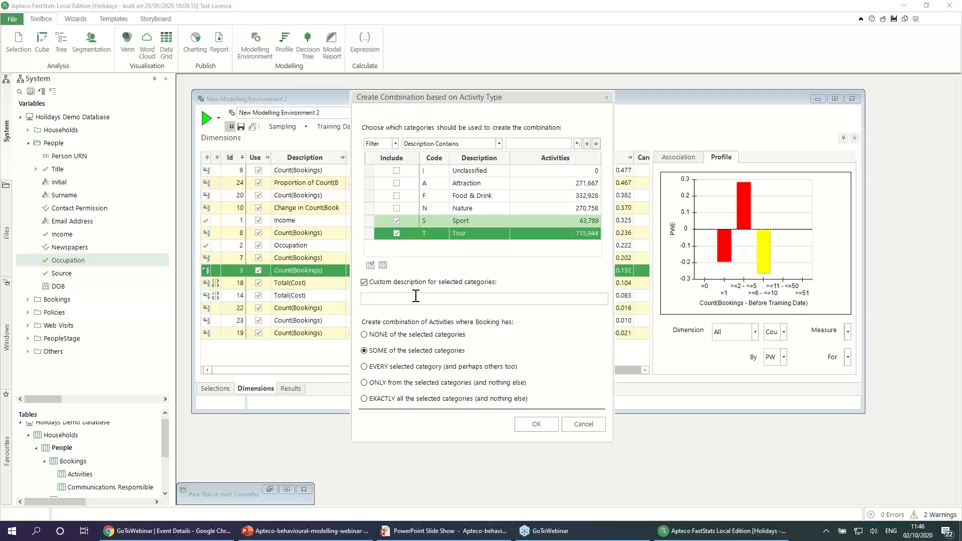
type("Sporty Tourists")
left_click(543, 422)
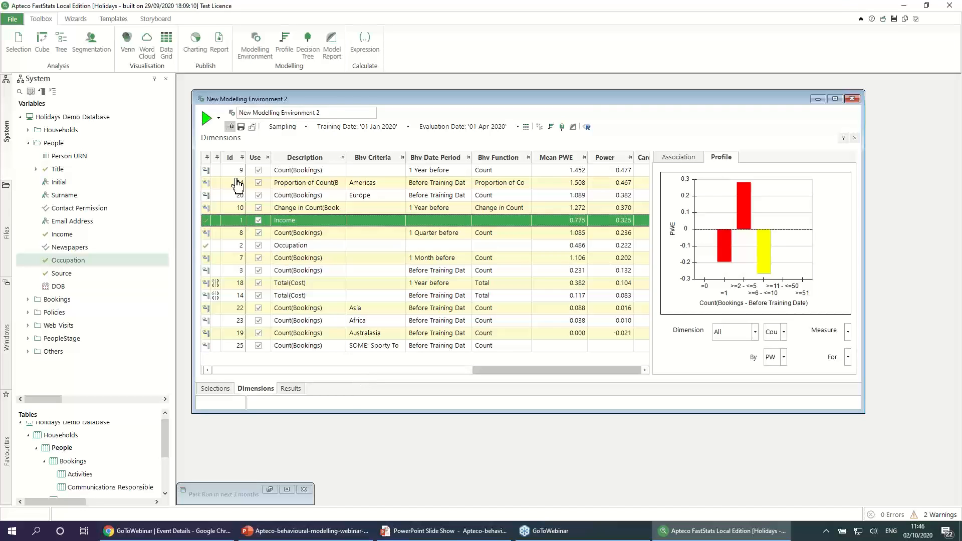
Step: Rerun the environment with the Sporty Tourists feature, and delete both Total(Cost) dimensions and the Asia, Africa and Australasia Count(Bookings) dimensions
left_click(208, 123)
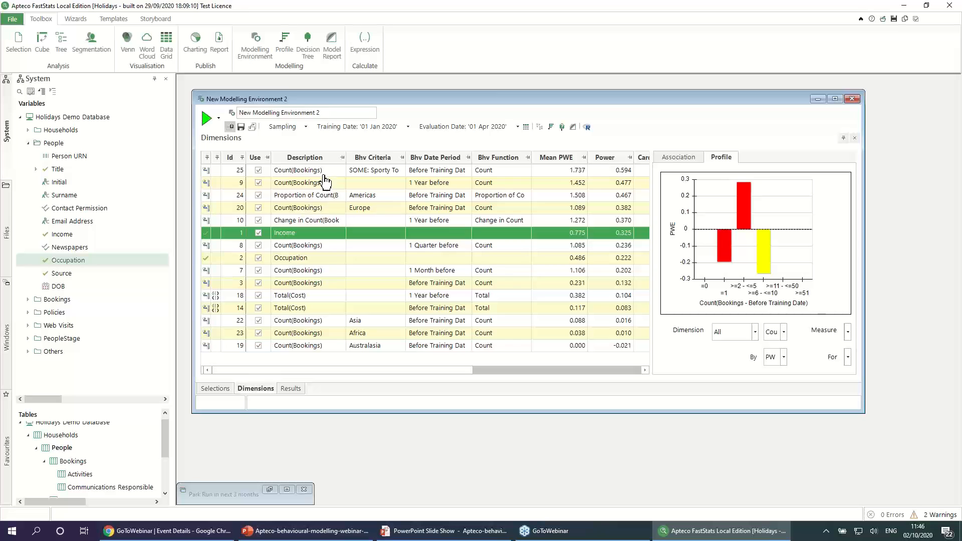
left_click(325, 173)
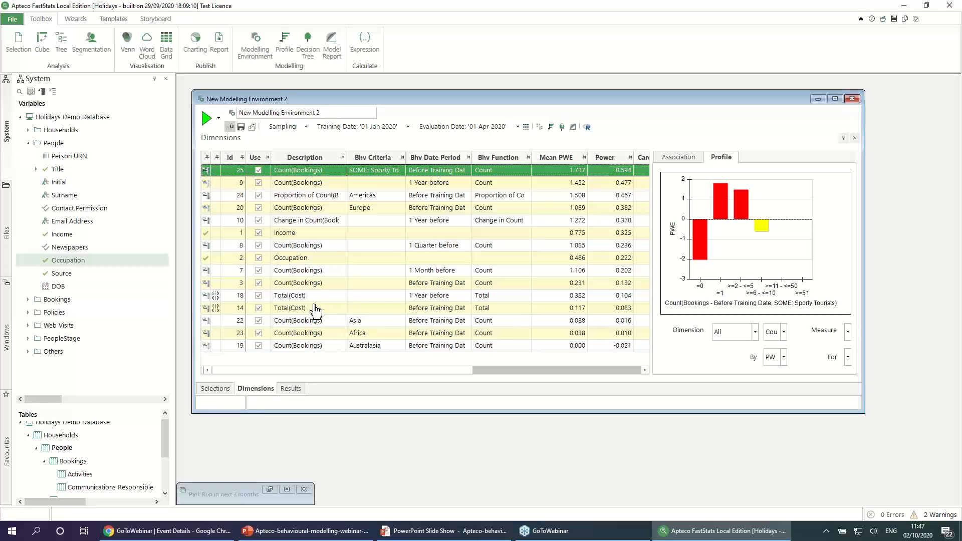
left_click(311, 296)
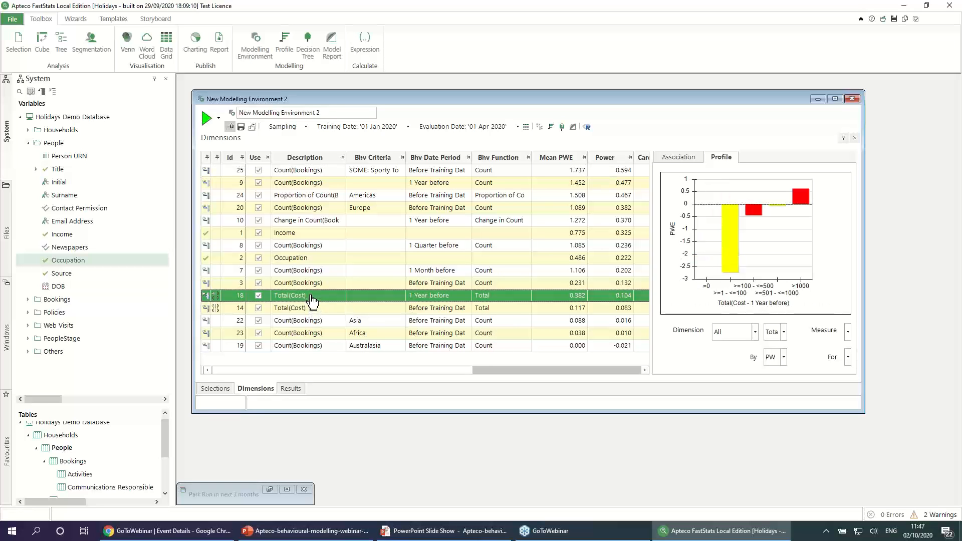
left_click(315, 345, "shift")
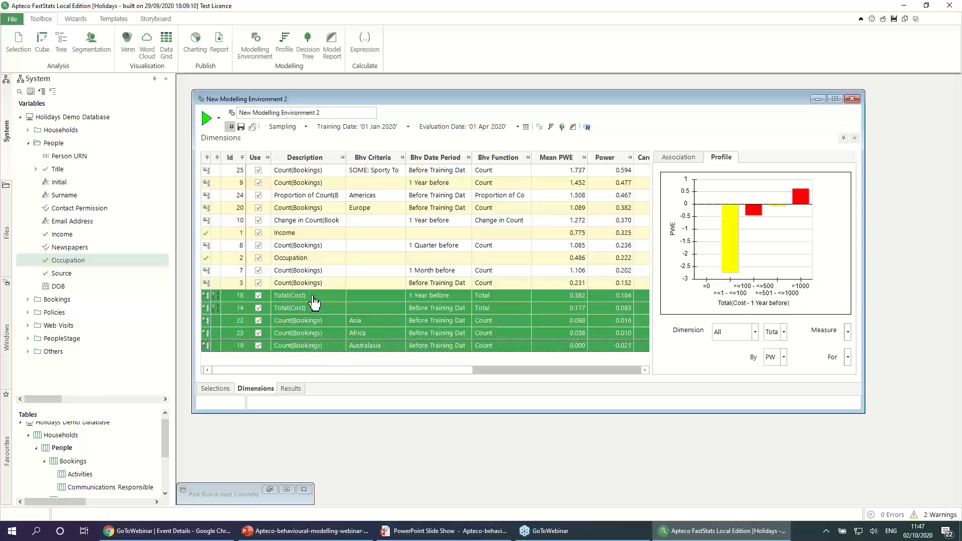
key("Delete")
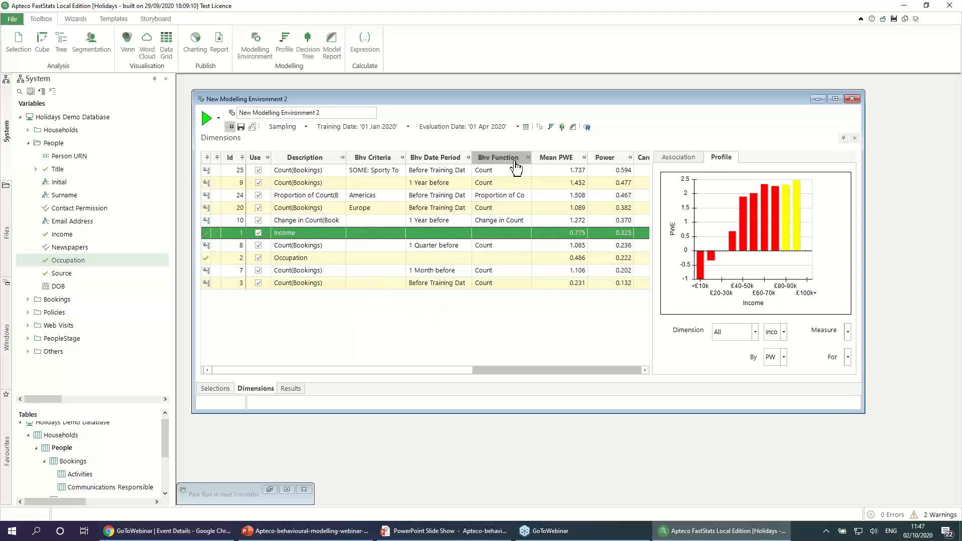
Step: Create and build a Park Run in next 3 months profile report from the environment's dimensions, and expand its Income breakdown
left_click(551, 128)
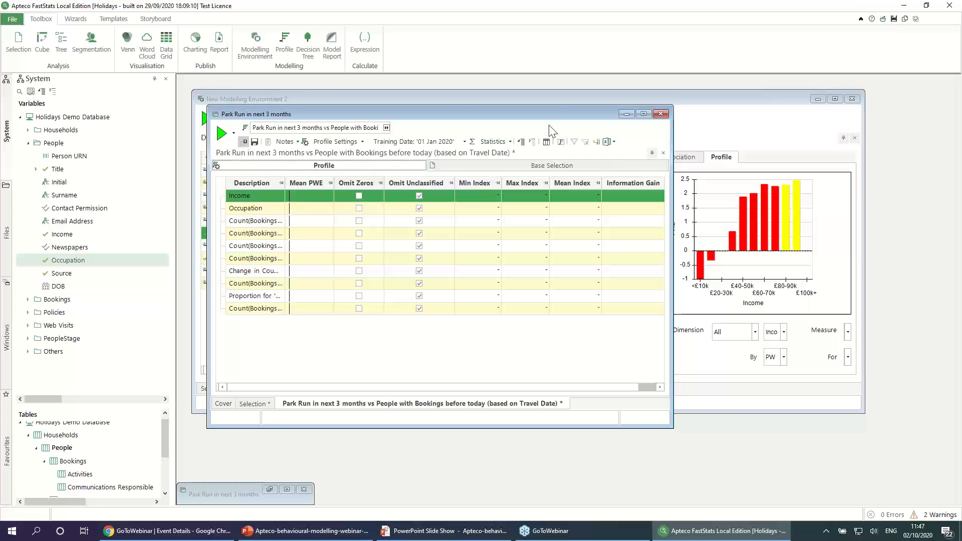
left_click_drag(549, 111, 593, 186)
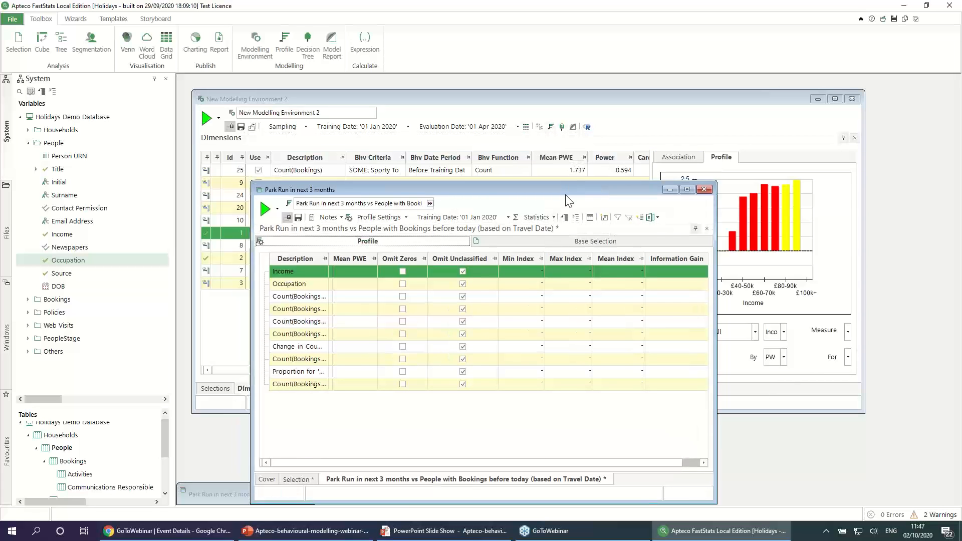
left_click_drag(564, 187, 527, 119)
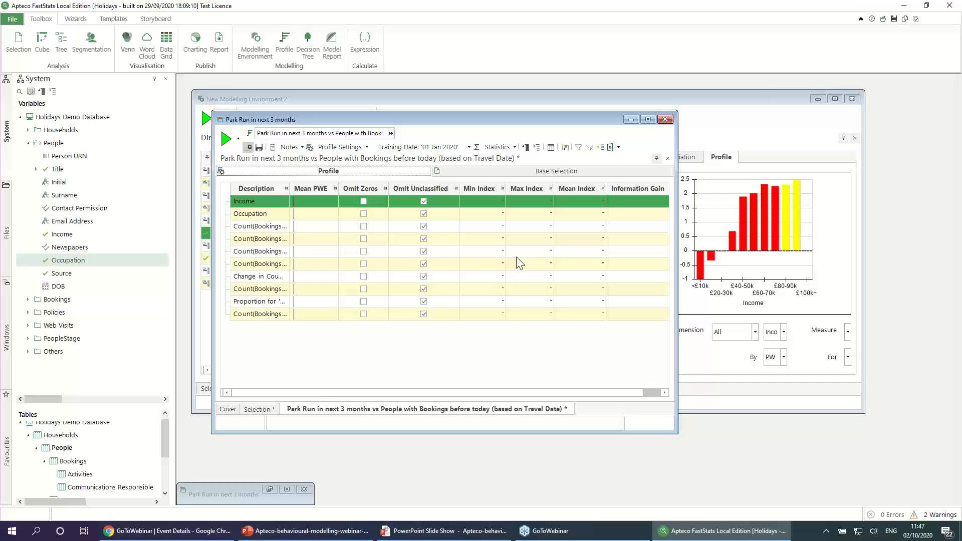
left_click(226, 139)
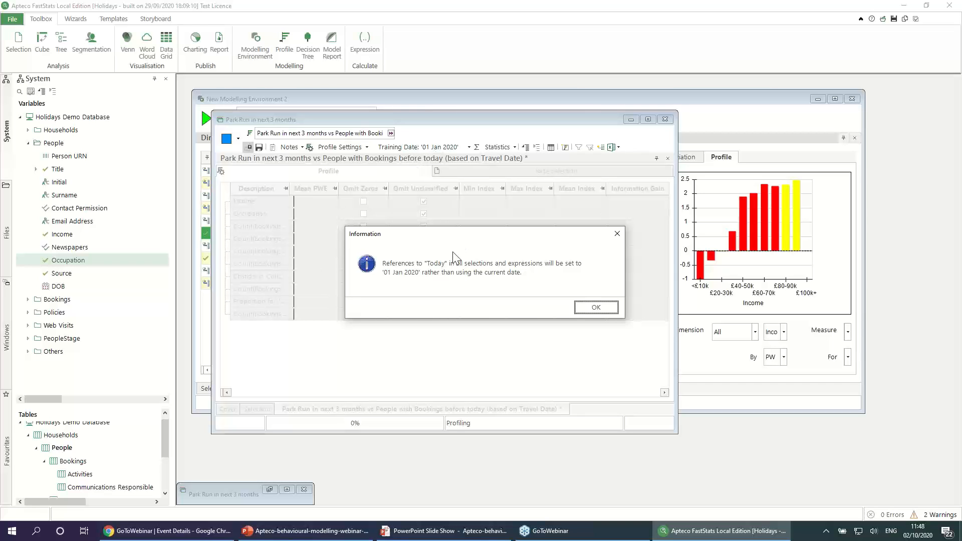
left_click(597, 307)
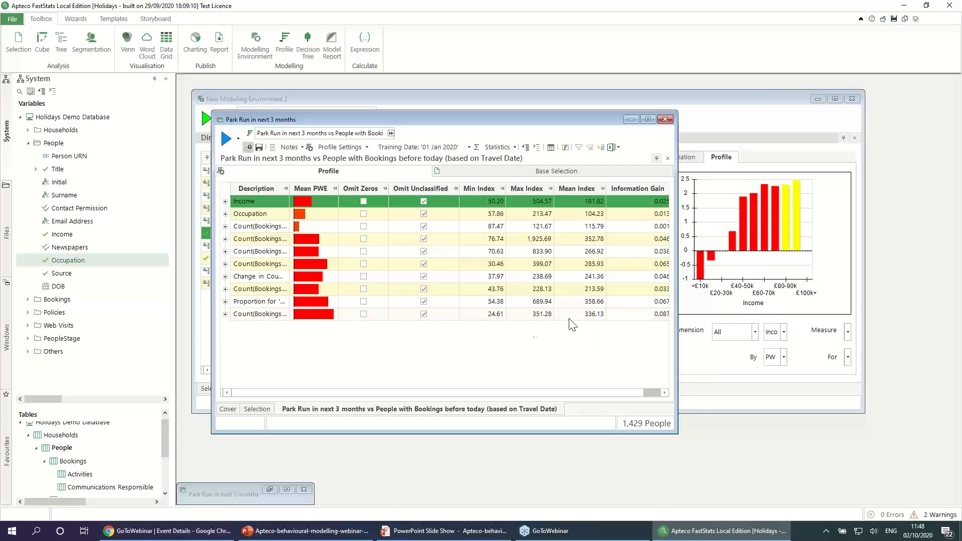
left_click(225, 202)
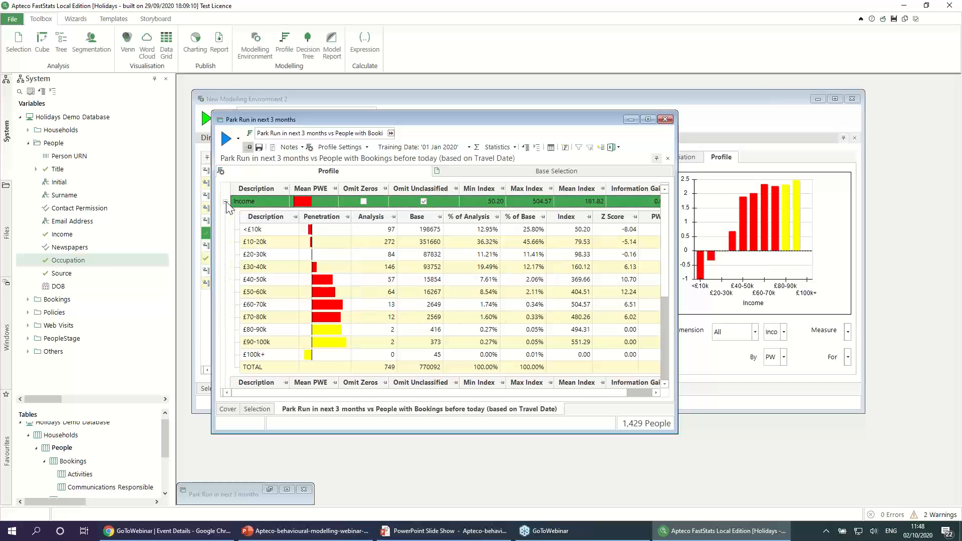
Step: Collapse the Income breakdown, sort the profile's dimensions by descending Mean PWE, and widen the Description and Mean PWE columns
left_click(225, 202)
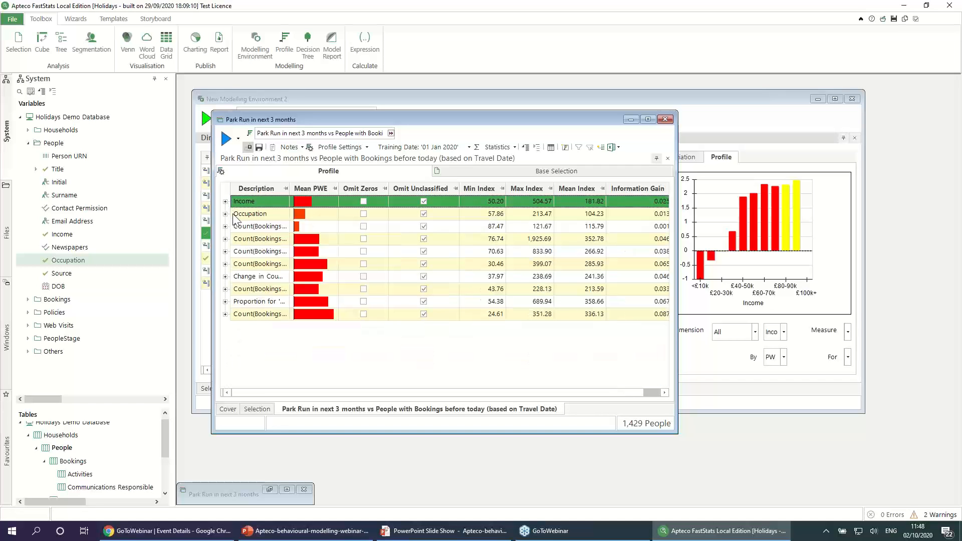
right_click(319, 189)
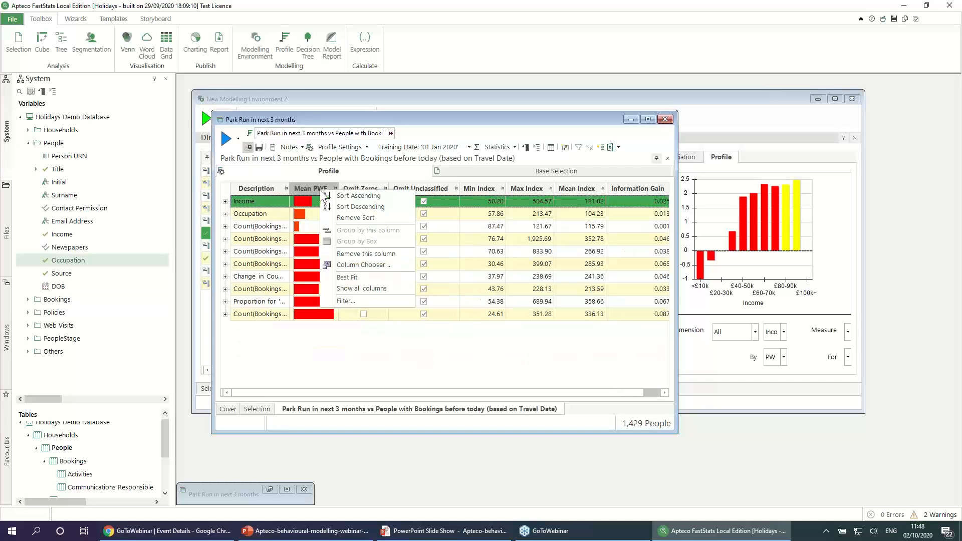
left_click(342, 213)
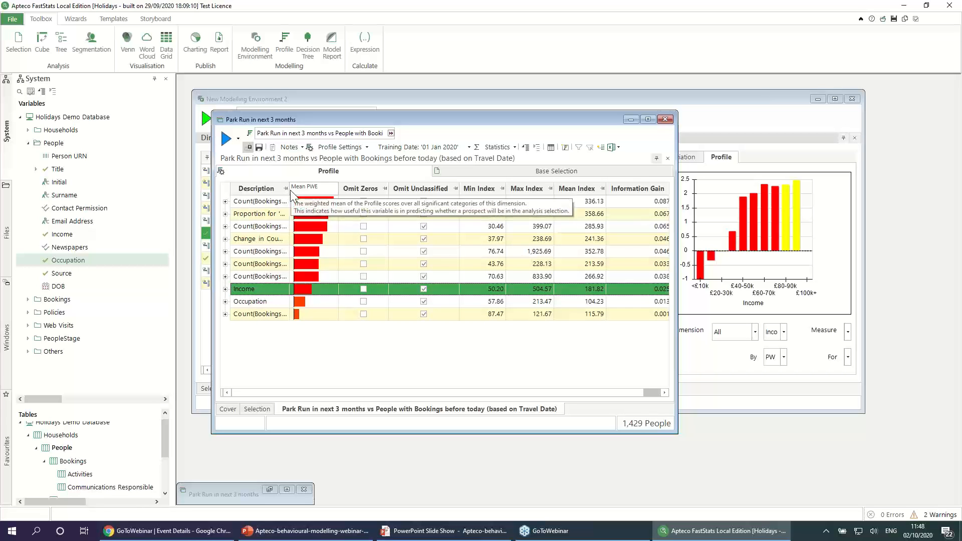
left_click_drag(289, 189, 338, 189)
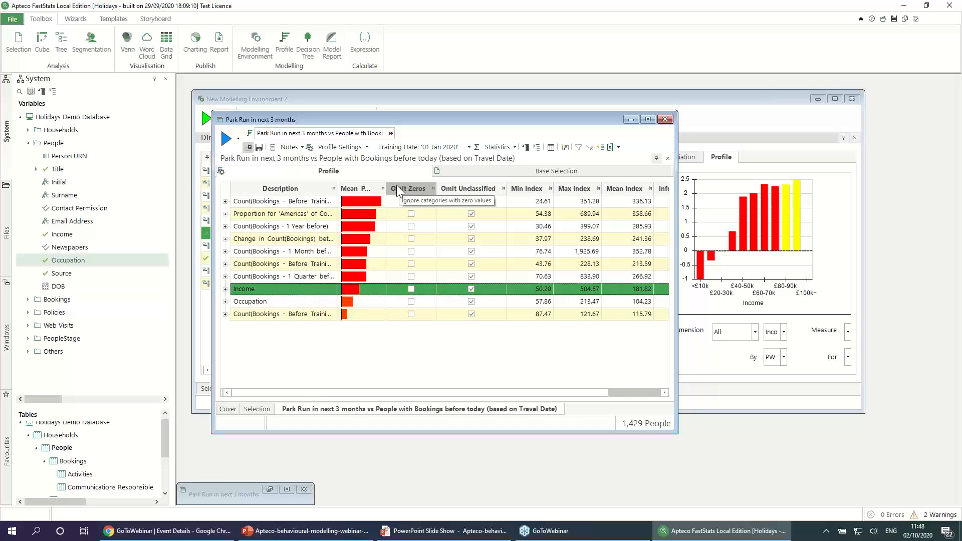
left_click_drag(386, 185, 404, 204)
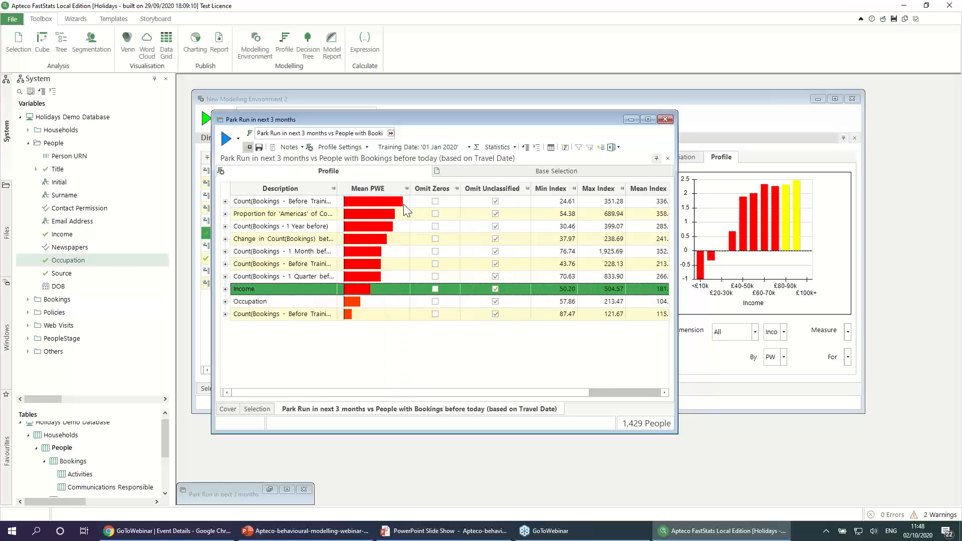
left_click(272, 301)
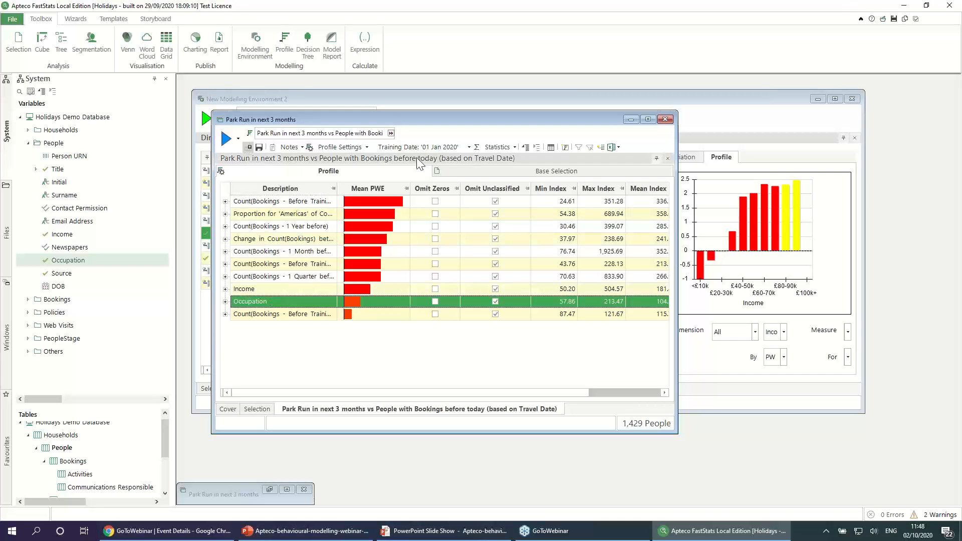
Step: Start a profile model from the profile report, using Equal Ranges banding with a band size of 1.00
left_click(566, 149)
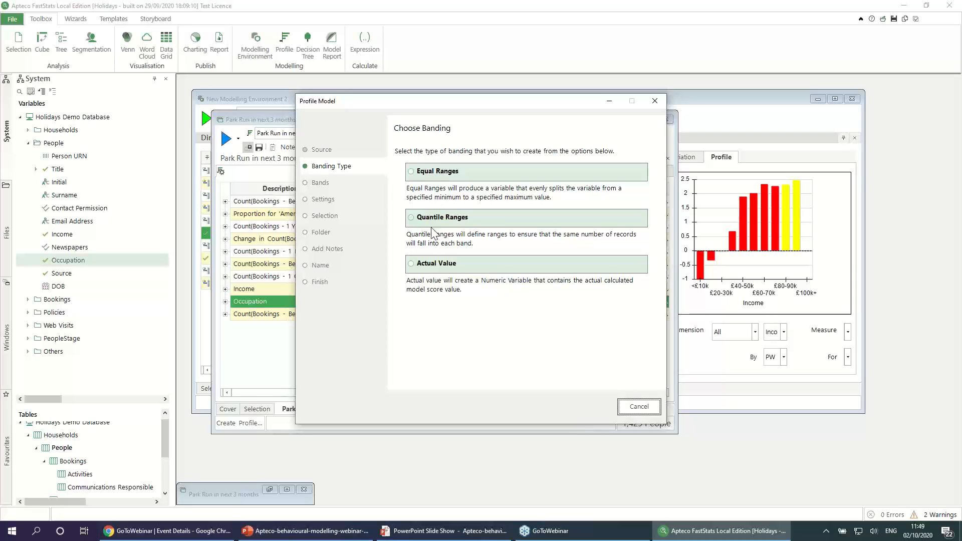
left_click(438, 173)
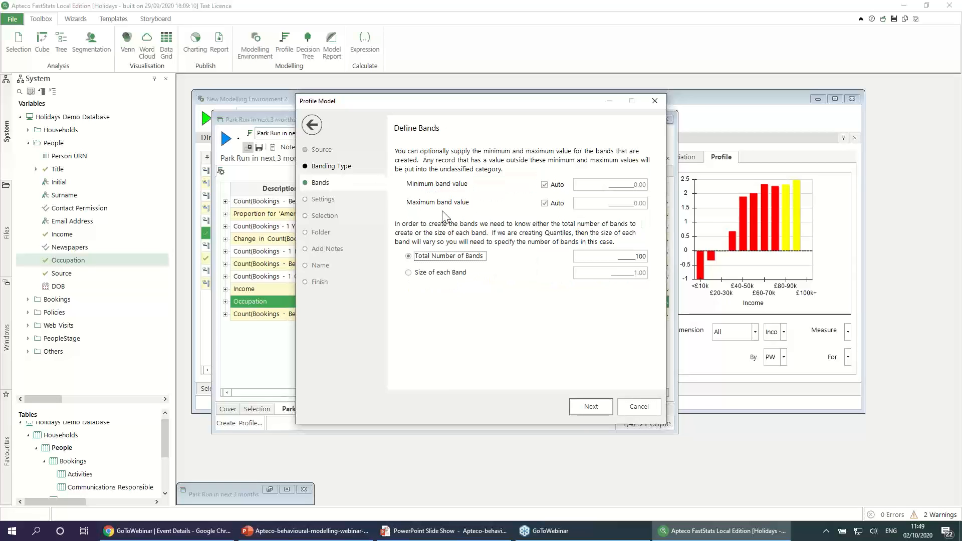
left_click(432, 275)
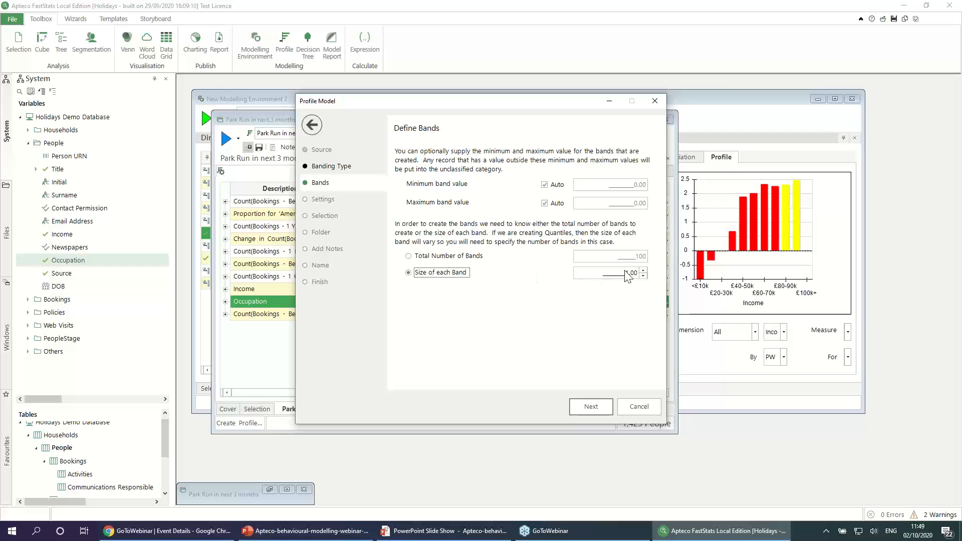
left_click(602, 407)
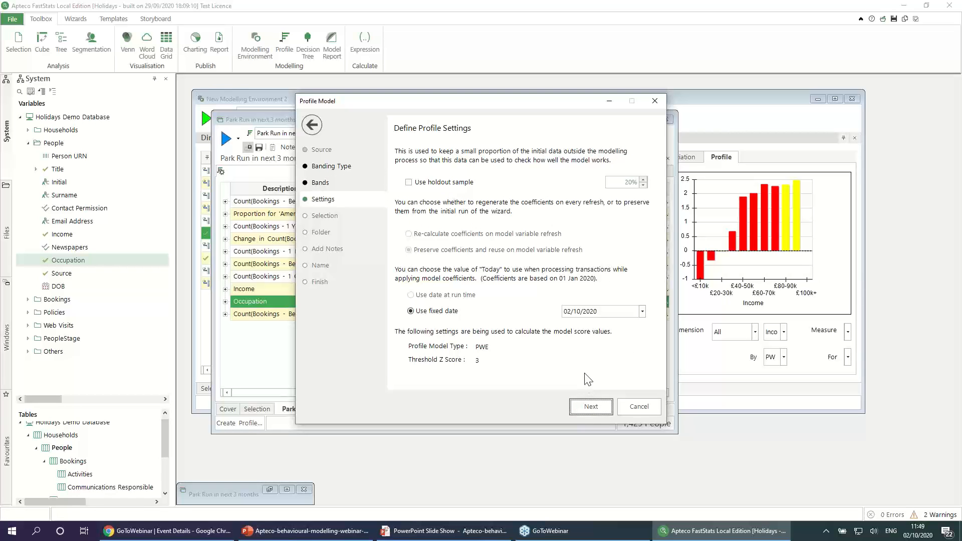
Step: Set the profile model's fixed scoring date to 01/04/2020
left_click(642, 312)
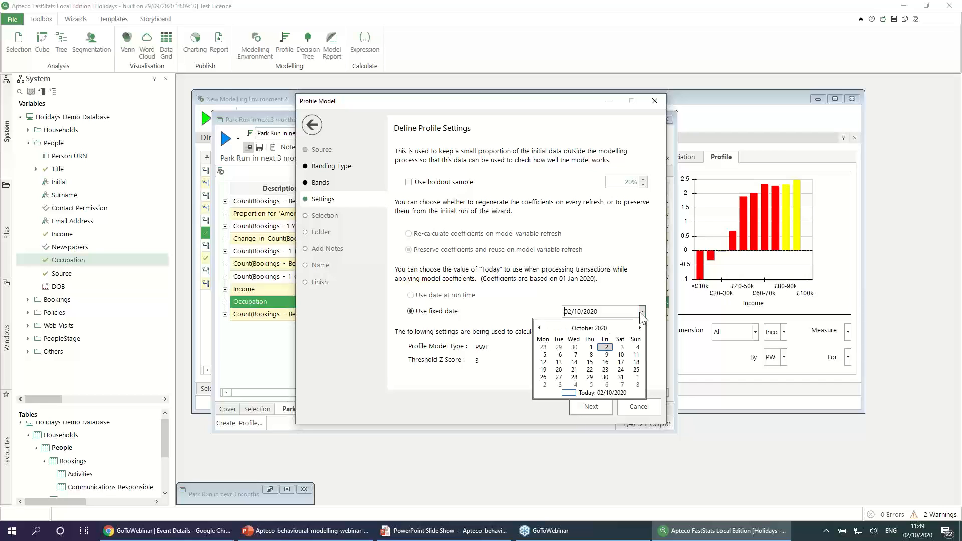
left_click(539, 328)
left_click(539, 328)
left_click(539, 329)
left_click(539, 329)
left_click(539, 328)
left_click(539, 328)
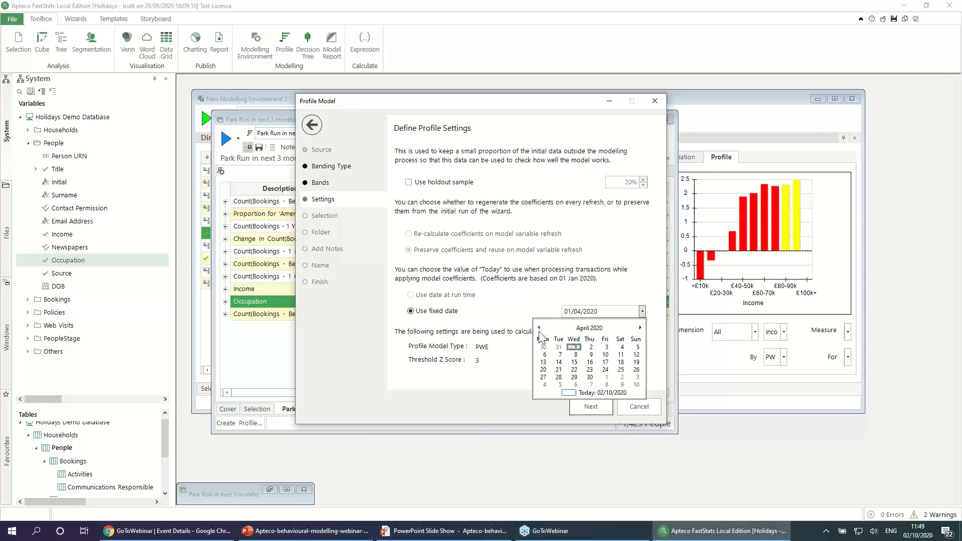
left_click(575, 348)
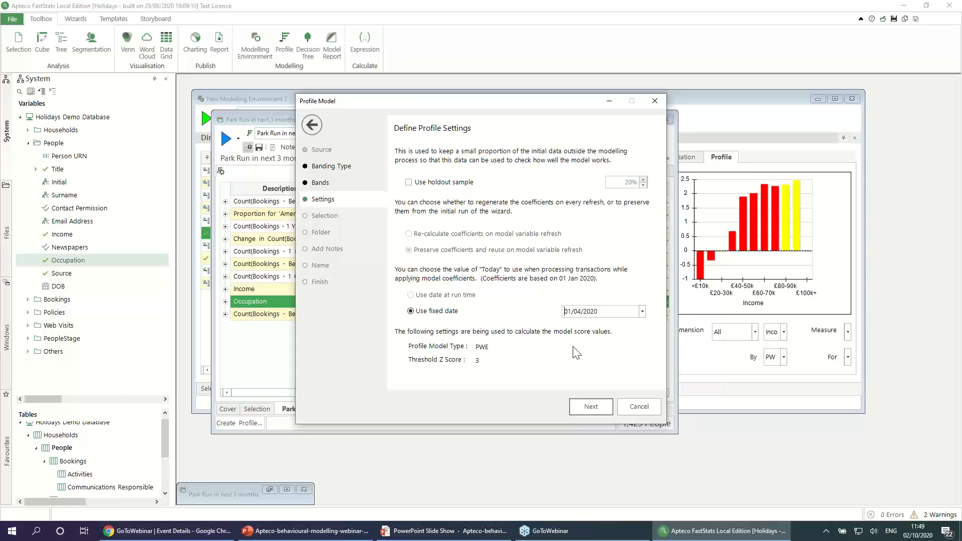
left_click(590, 407)
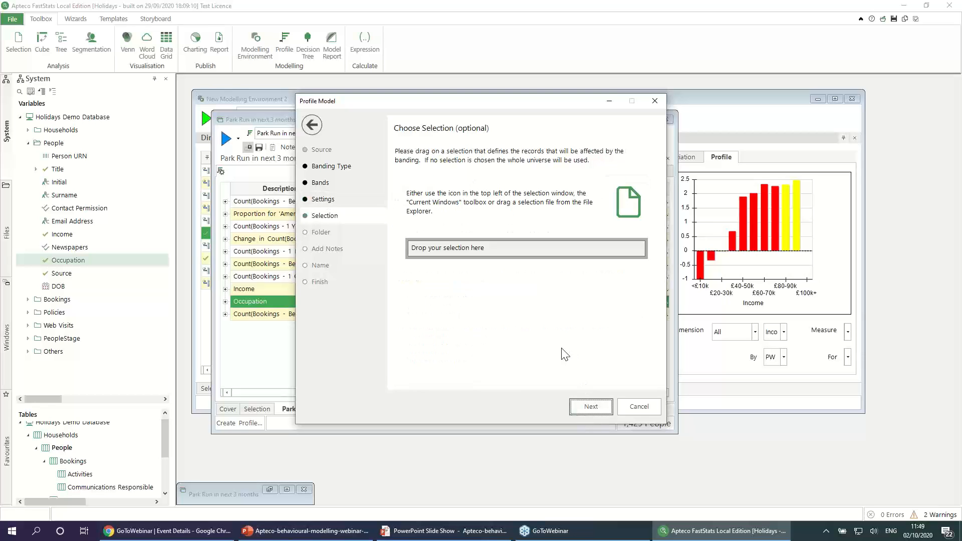
Step: Create the model score variable in the Others folder for the whole universe, described as Evaluation Model Park Run 1st Apr
left_click(590, 408)
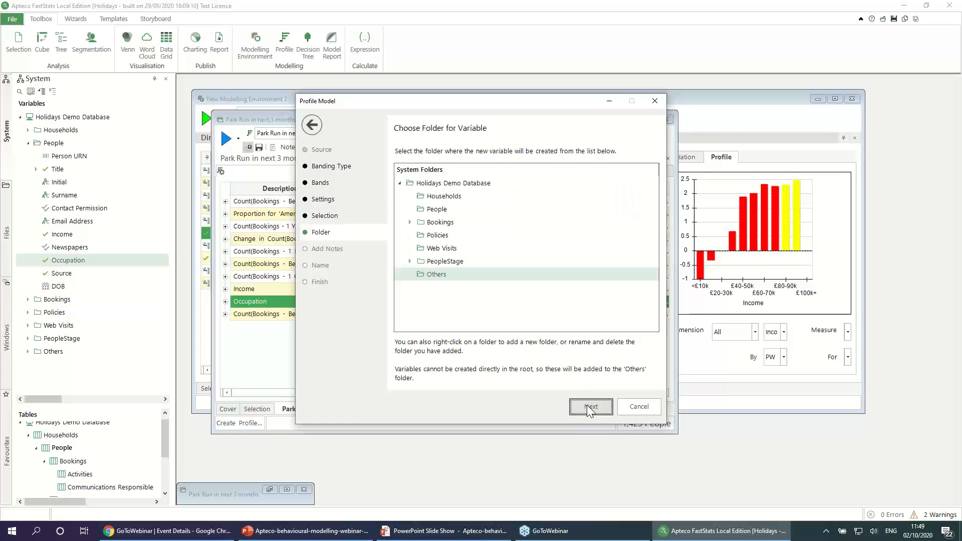
left_click(587, 405)
left_click(591, 406)
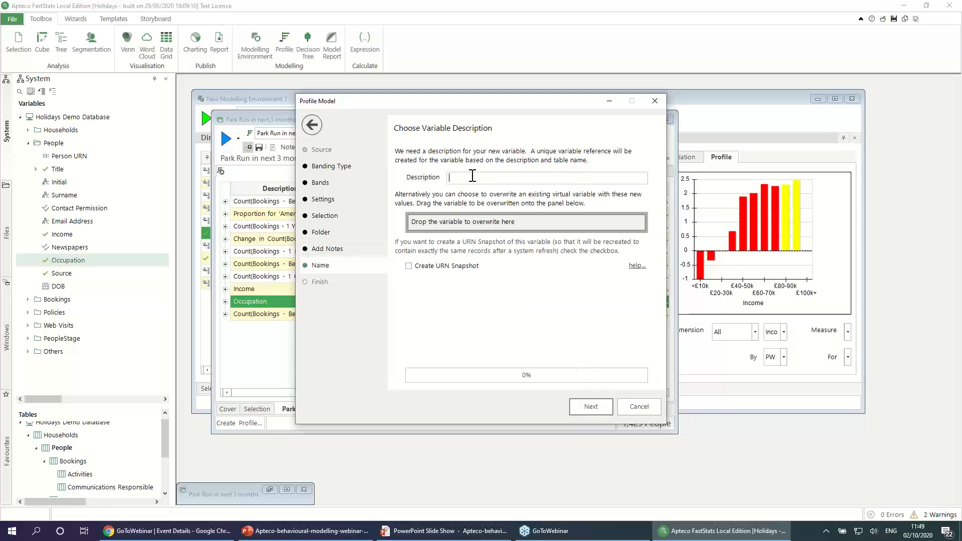
type("Evaluation Model Park Run 1st Apr")
left_click(610, 405)
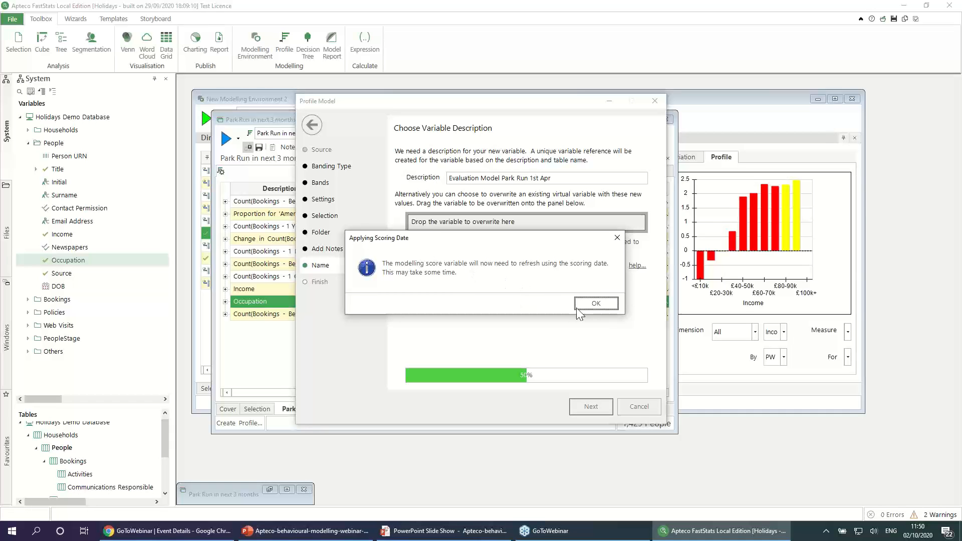
left_click(592, 304)
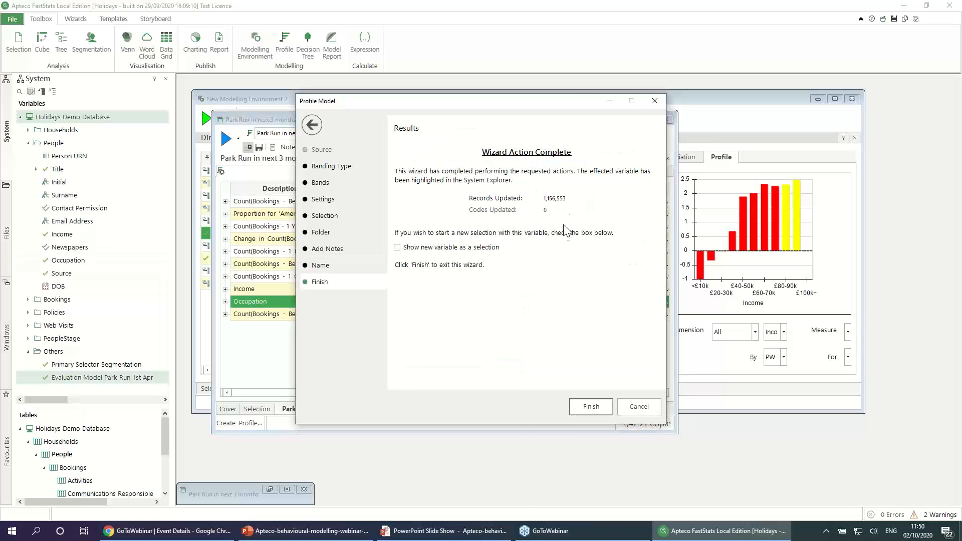
Step: Finish the model wizard with the new variable shown as a selection, examine the people per score band, and close the selection
left_click(398, 248)
left_click(601, 404)
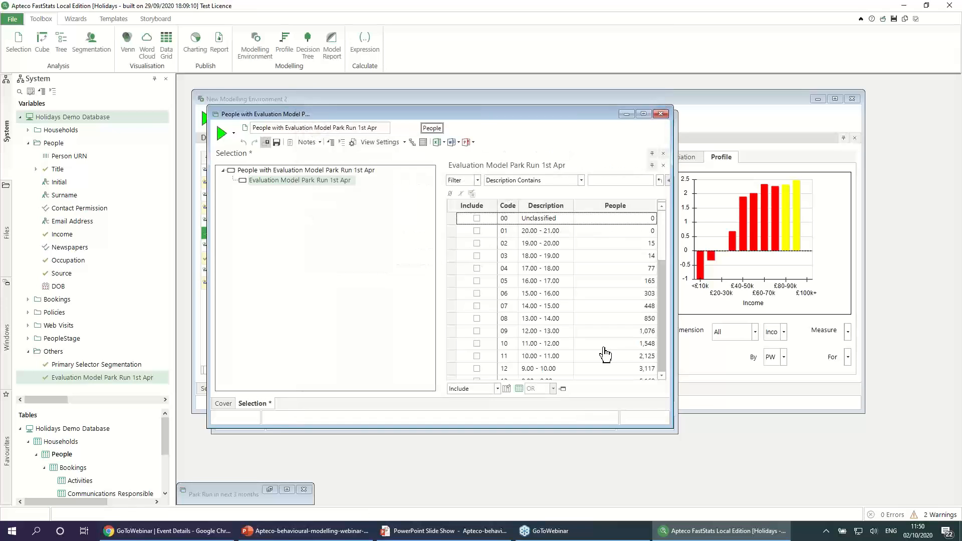
mouse_move(666, 252)
left_mouse_down()
mouse_move(665, 369)
mouse_move(671, 240)
left_mouse_up()
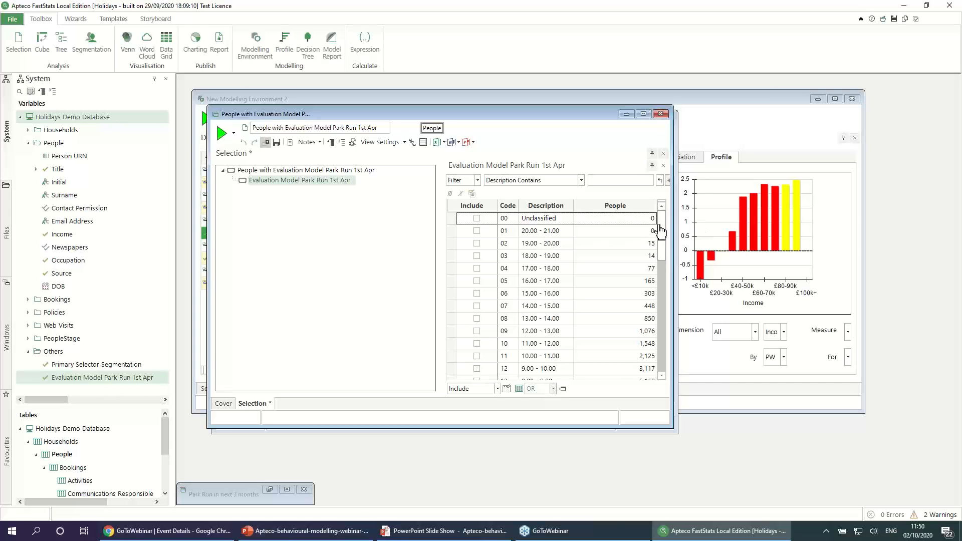
mouse_move(663, 231)
left_mouse_down()
mouse_move(663, 344)
mouse_move(669, 214)
left_mouse_up()
left_click(661, 114)
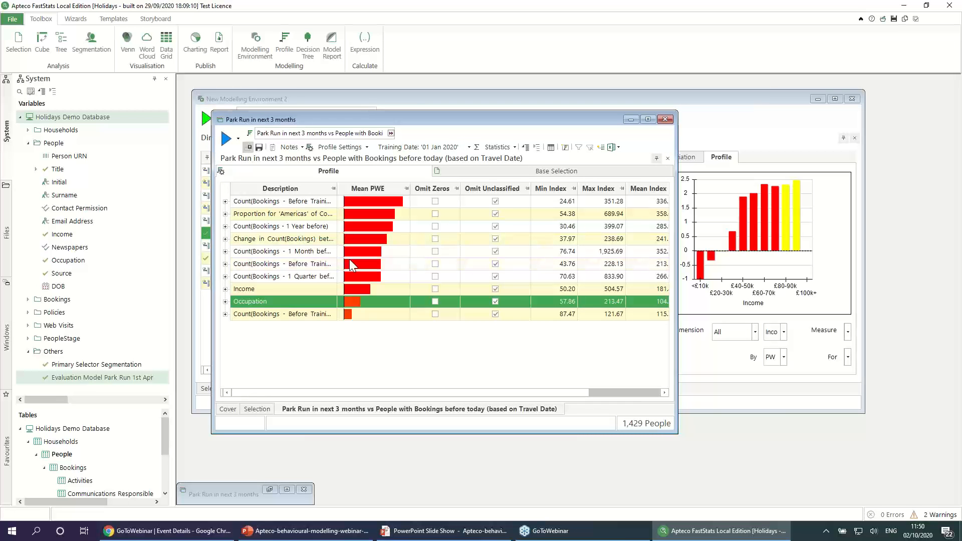
Step: Bring the modelling environment's results into view and exclude the first result, which has no model variable, from use
left_click_drag(503, 120, 633, 214)
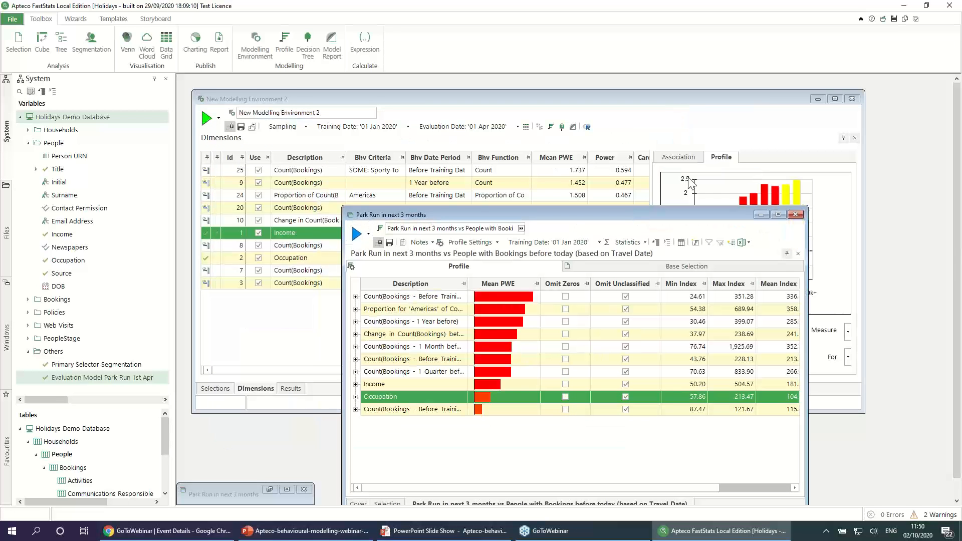
left_click(459, 105)
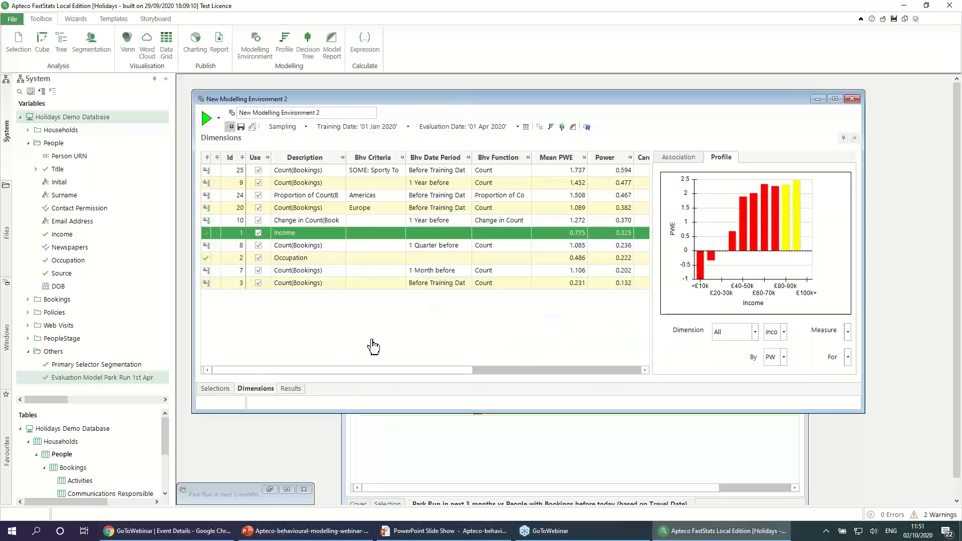
left_click(290, 389)
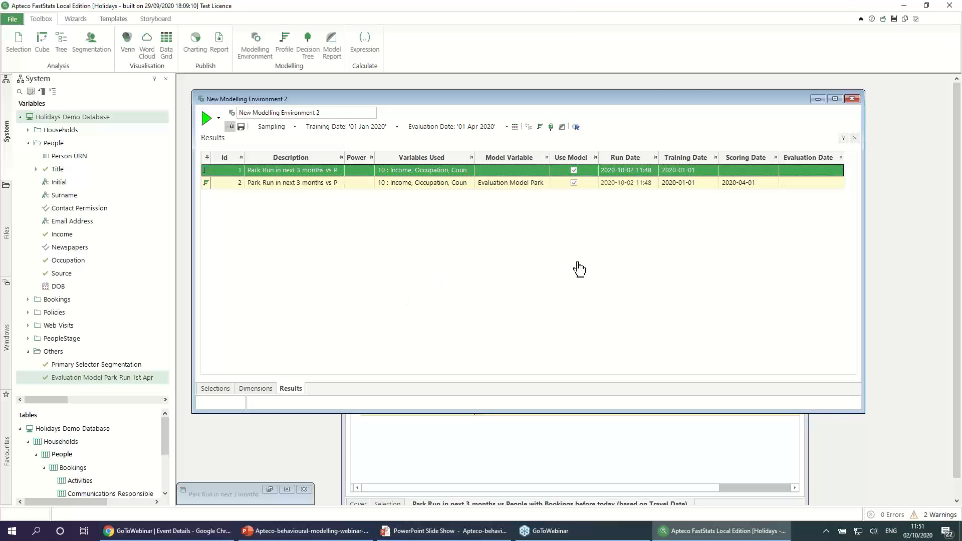
left_click(631, 186)
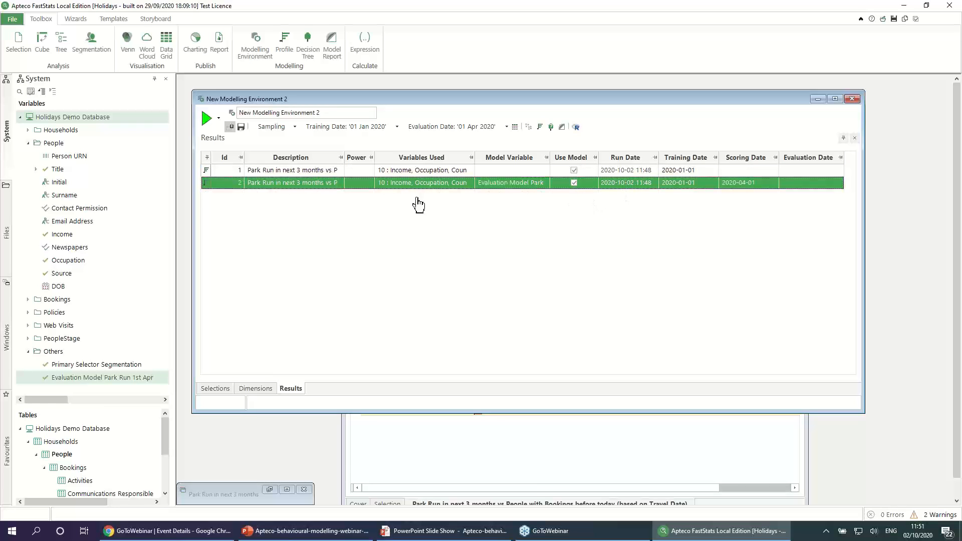
left_click(573, 171)
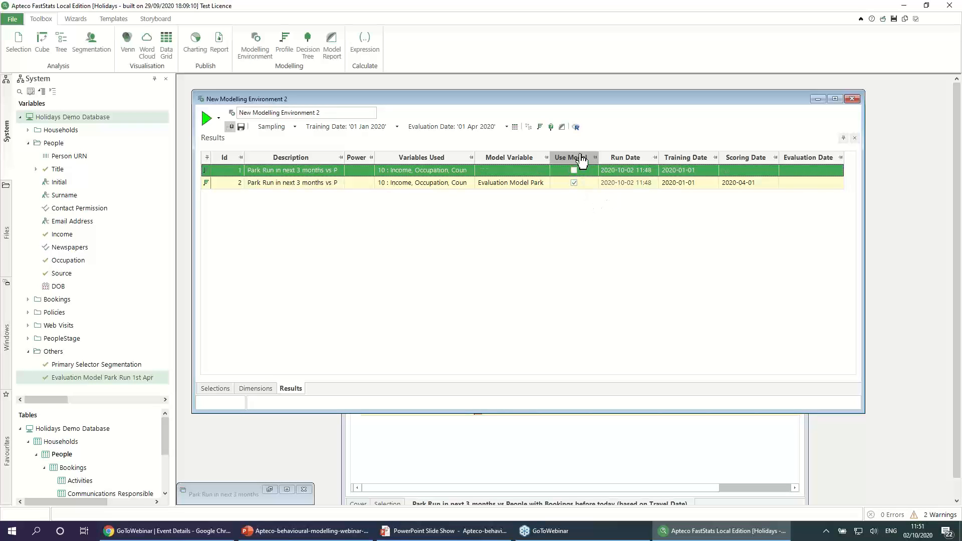
Step: Create and build a model report for Evaluation Model Park Run 1st Apr from the environment's results, and display its response chart
left_click(561, 127)
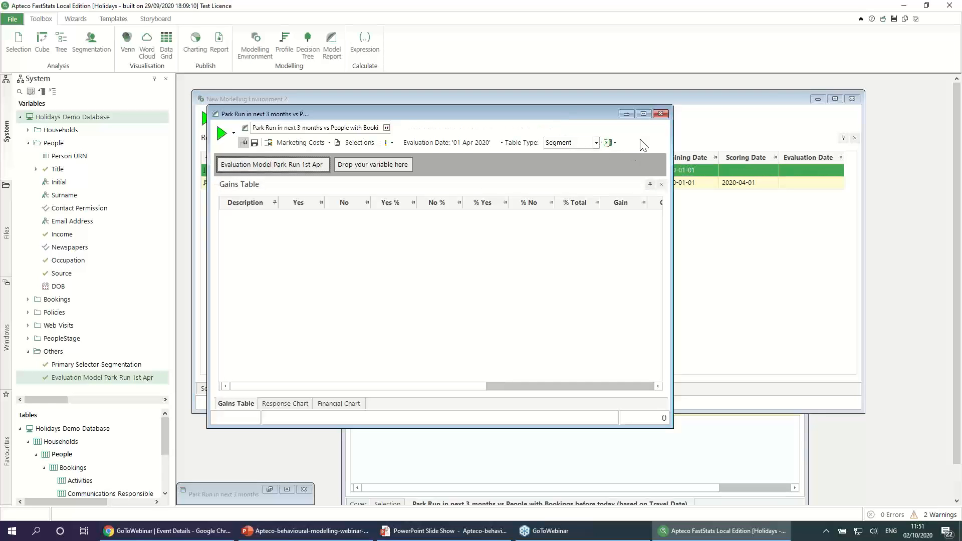
left_click(661, 114)
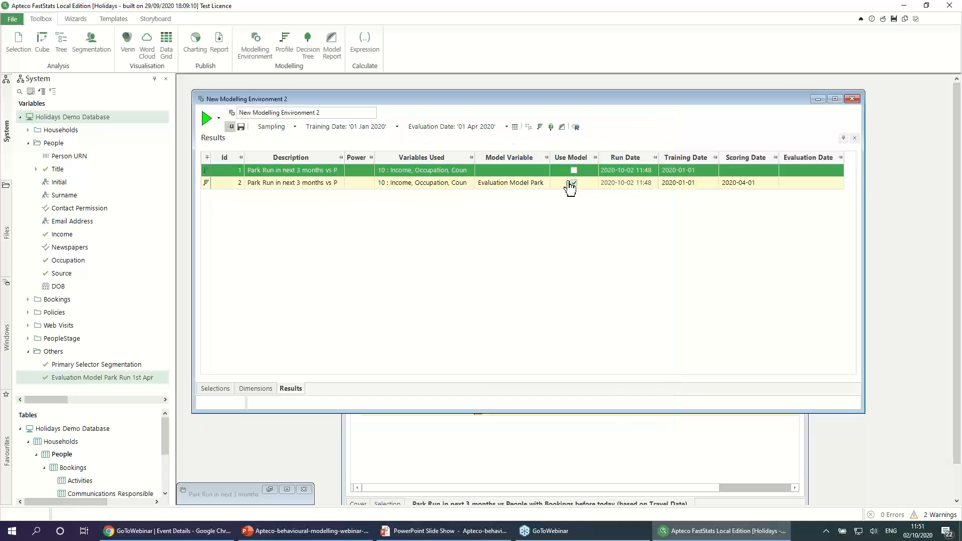
left_click(522, 185)
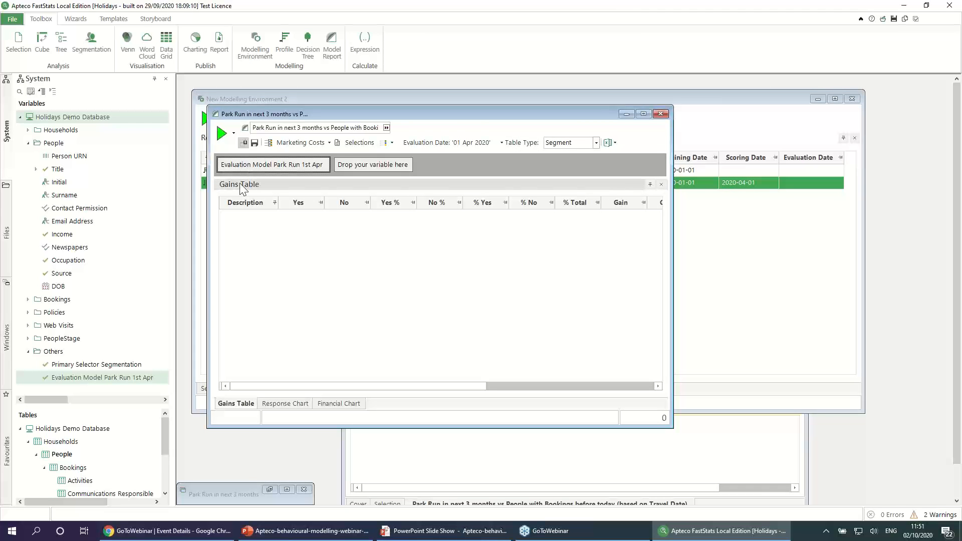
left_click(221, 135)
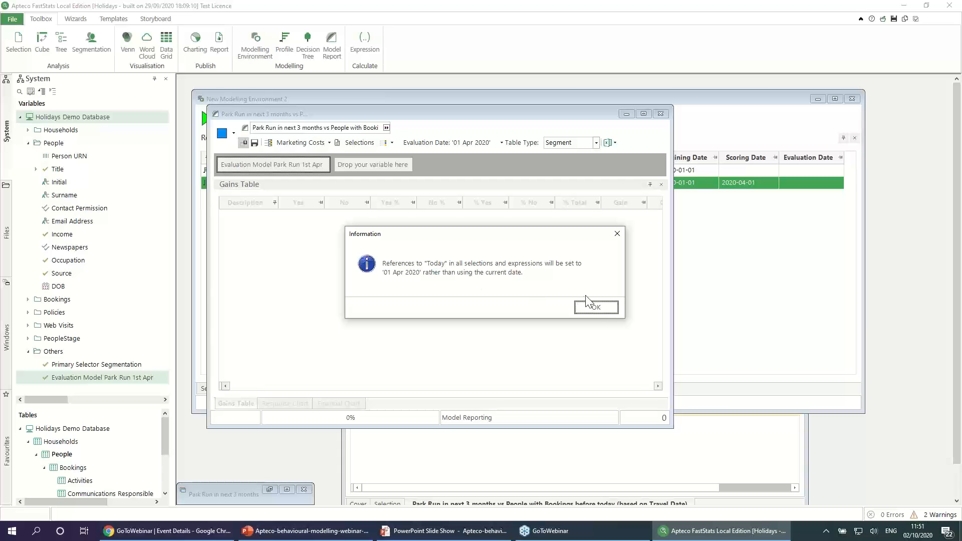
left_click(596, 309)
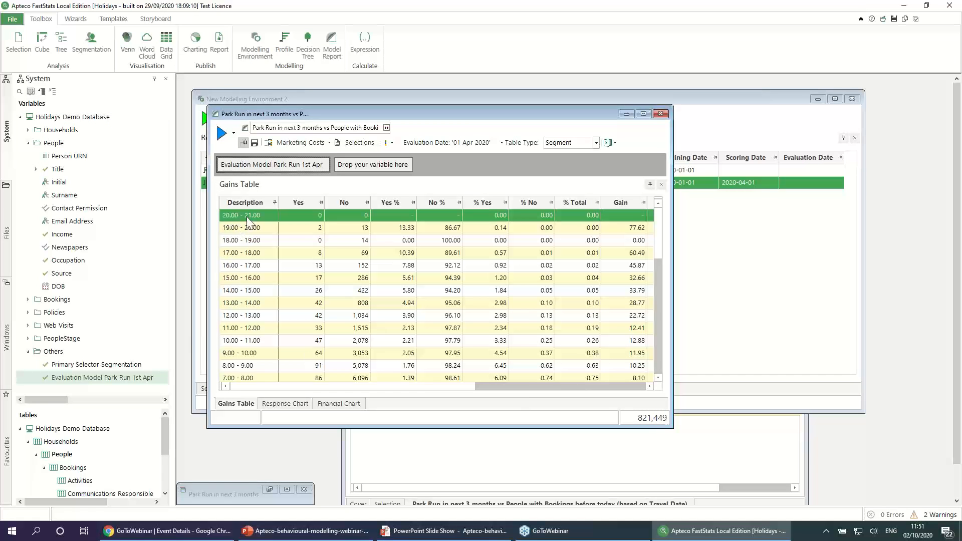
left_click_drag(238, 215, 239, 227)
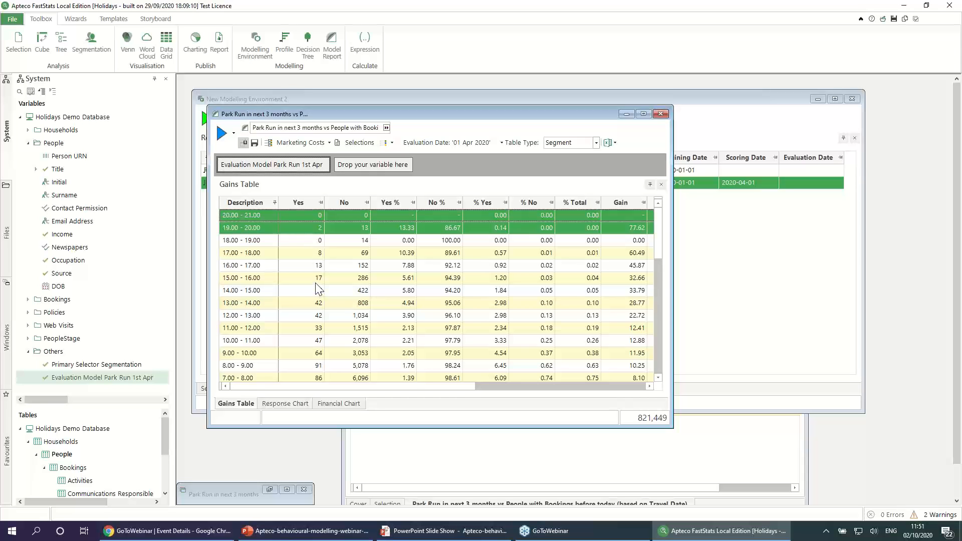
left_click(285, 405)
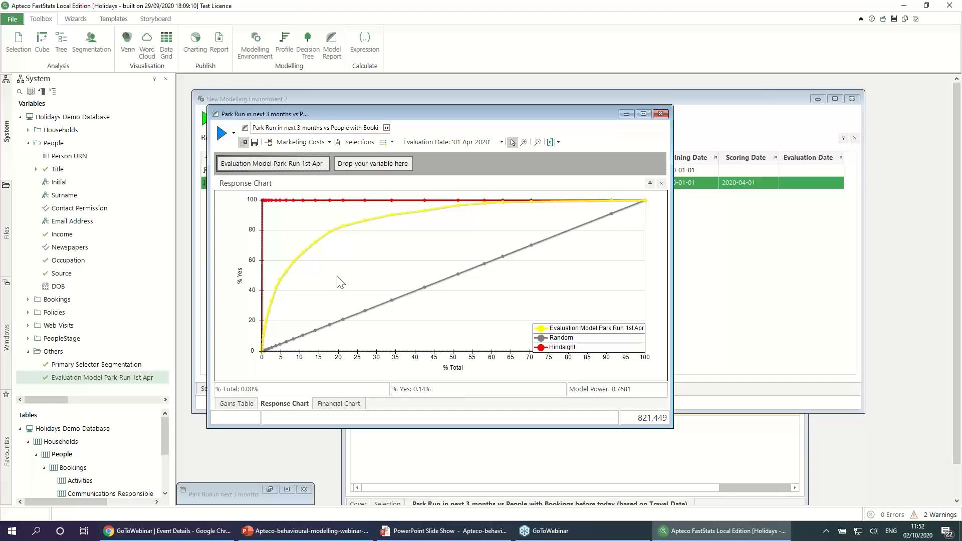
Step: Close the model report and bring the Park Run in next 3 months profile window fully into view
left_click(662, 115)
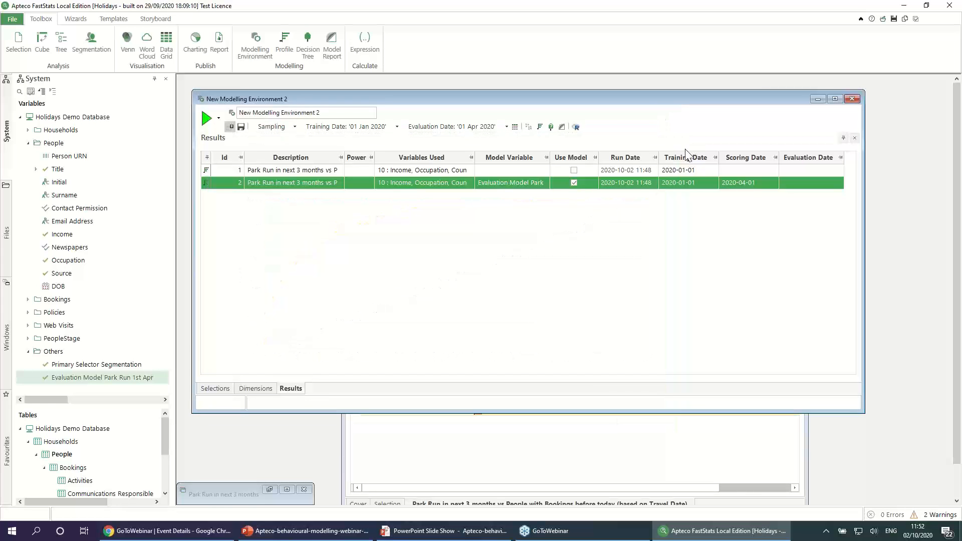
left_click(587, 443)
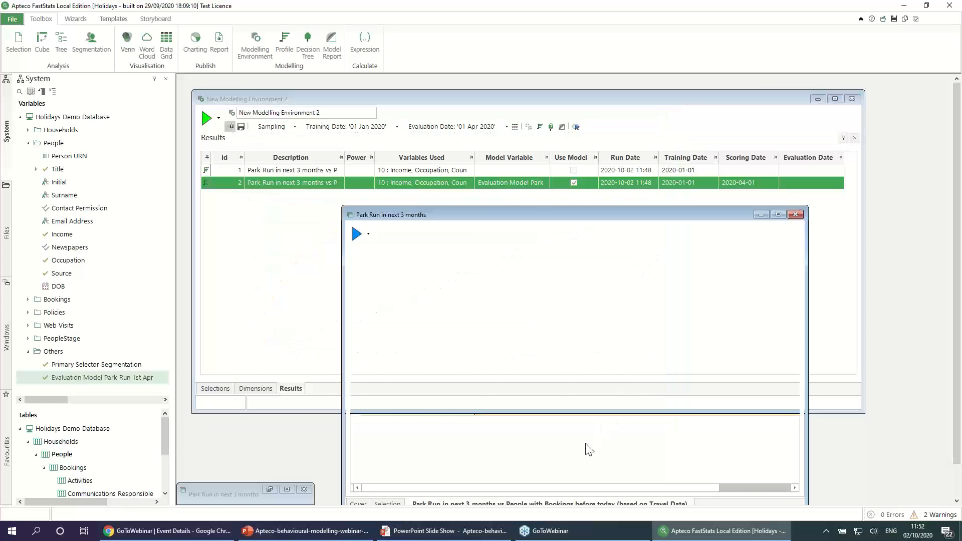
left_click_drag(587, 217, 537, 126)
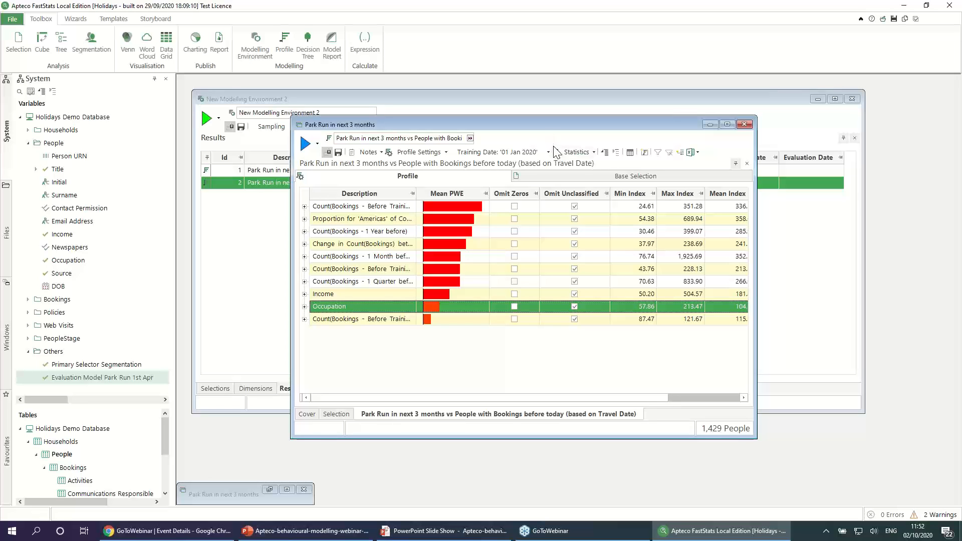
Step: Start a profile model with equal ranges banded by a size of 1.00, scored at the fixed date 01/10/2020
left_click(644, 153)
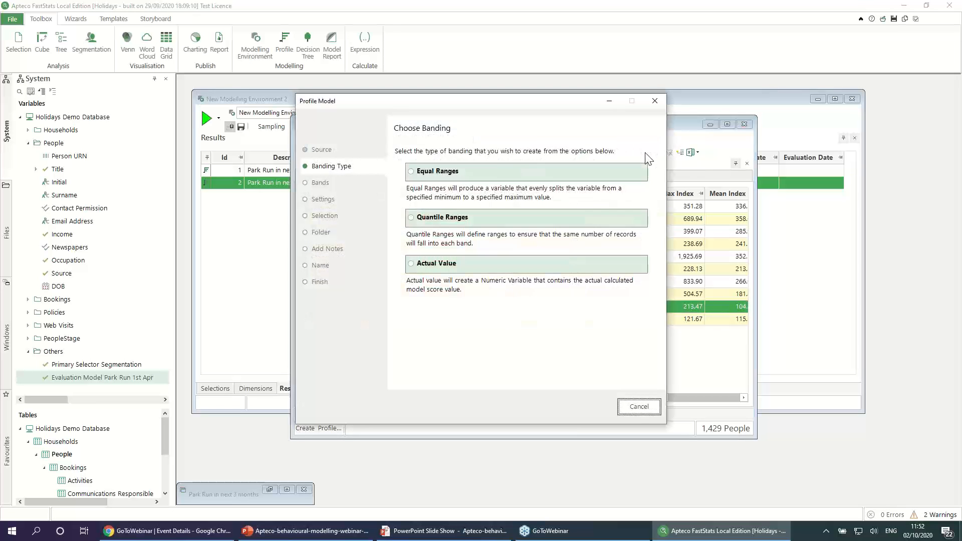
left_click(447, 175)
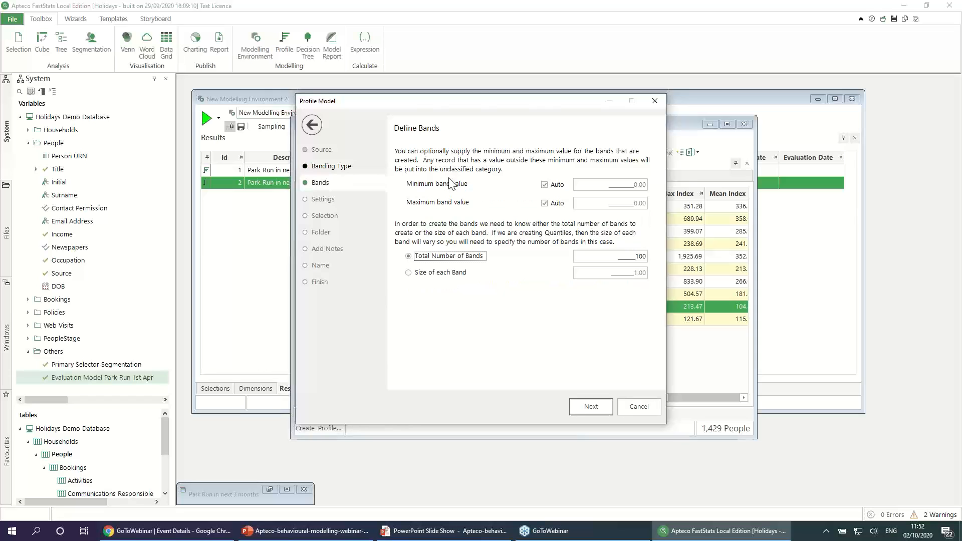
left_click(450, 275)
left_click(601, 405)
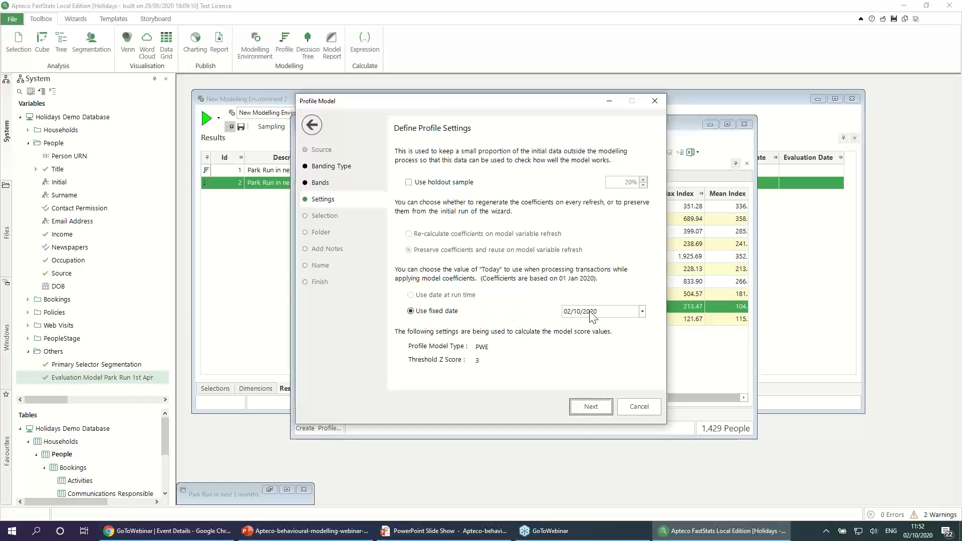
left_click(642, 312)
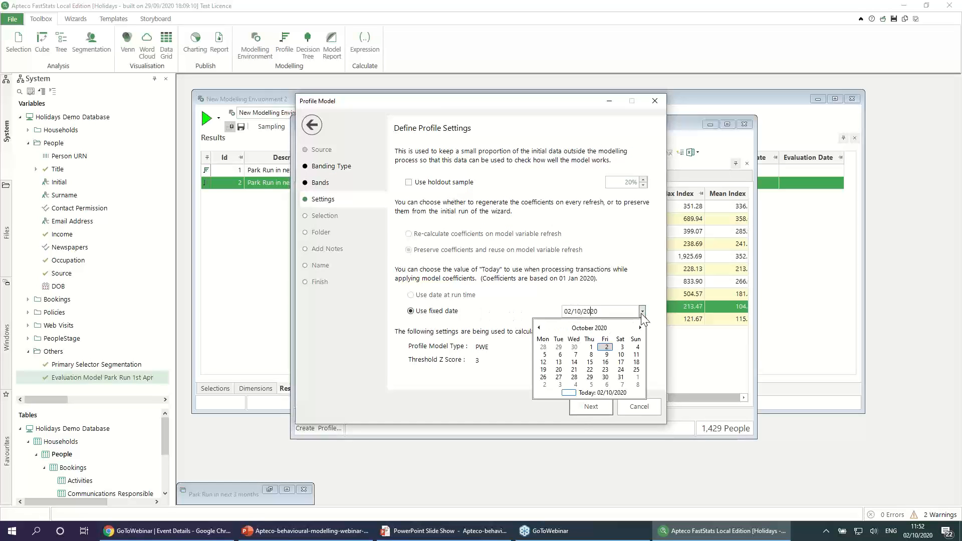
left_click(591, 347)
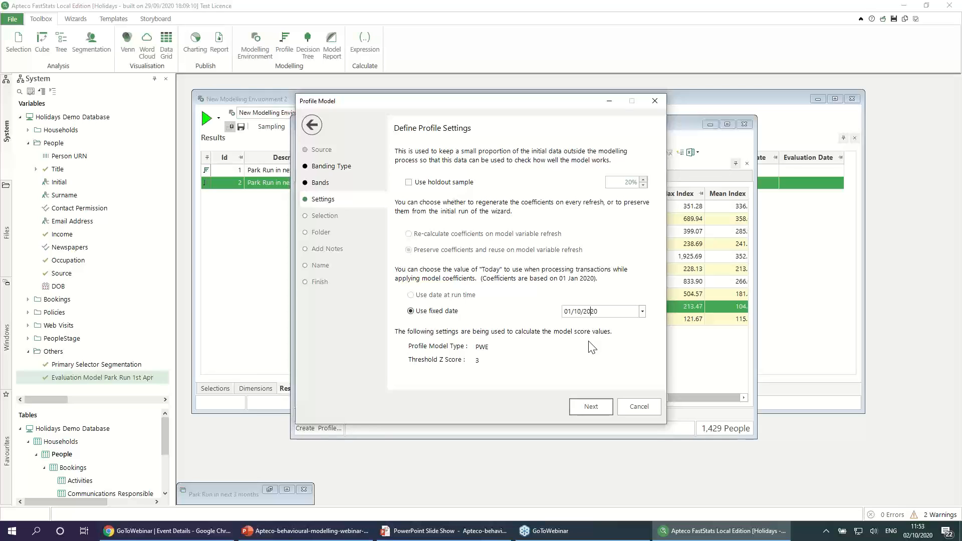
left_click(594, 406)
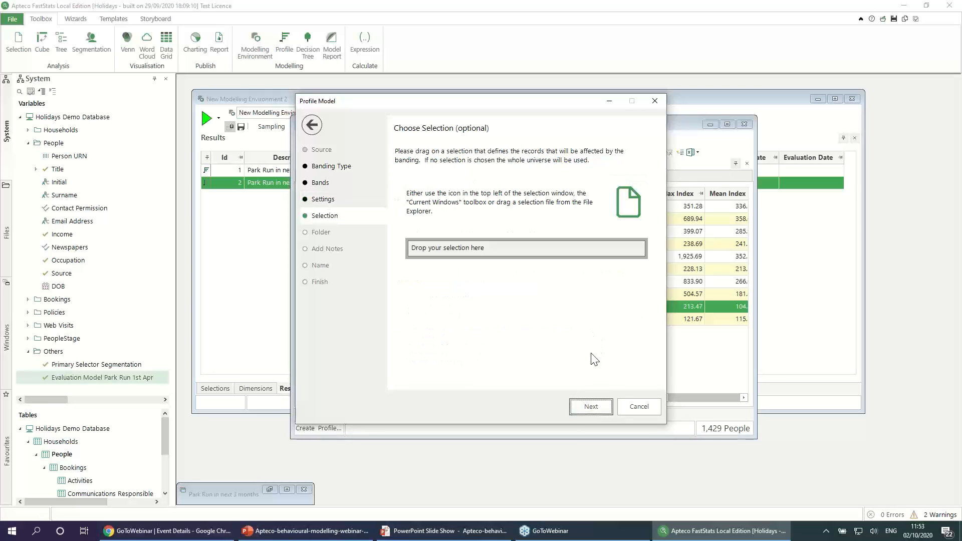
Step: Create the score variable for the whole universe in the Others folder, described as Campaign BM Park Run PWE, and show it as a selection
left_click(592, 406)
left_click(605, 407)
left_click(604, 407)
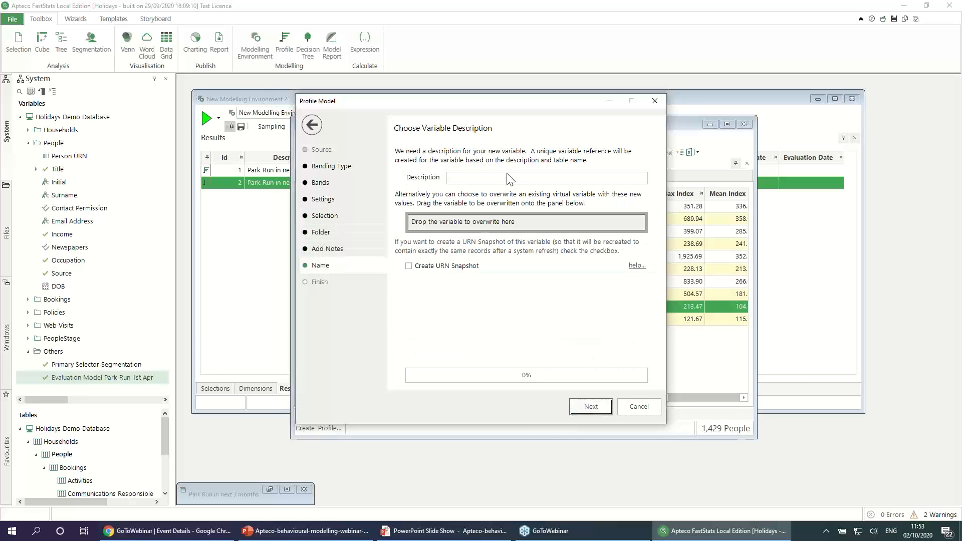
left_click(495, 172)
type("Campaign BM Park Run PWE")
left_click(606, 409)
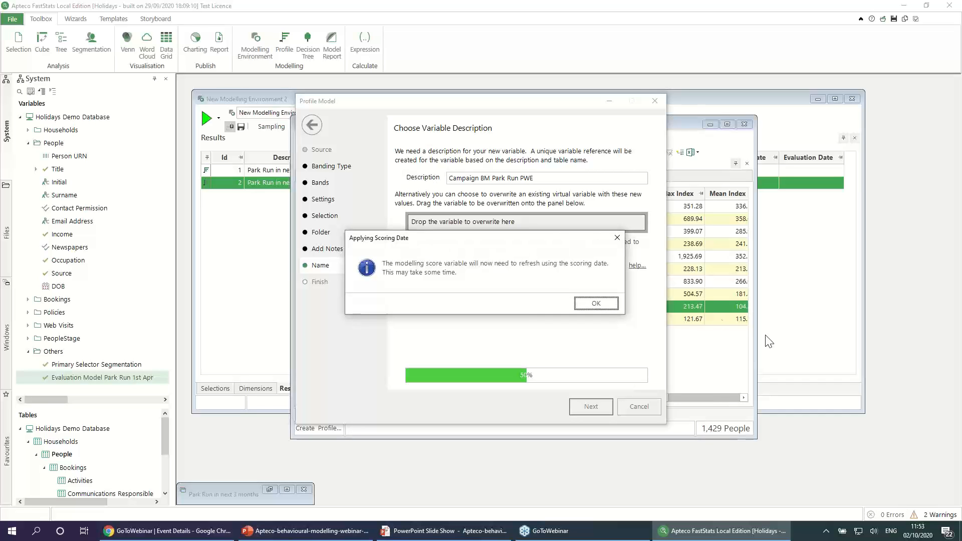
left_click(616, 303)
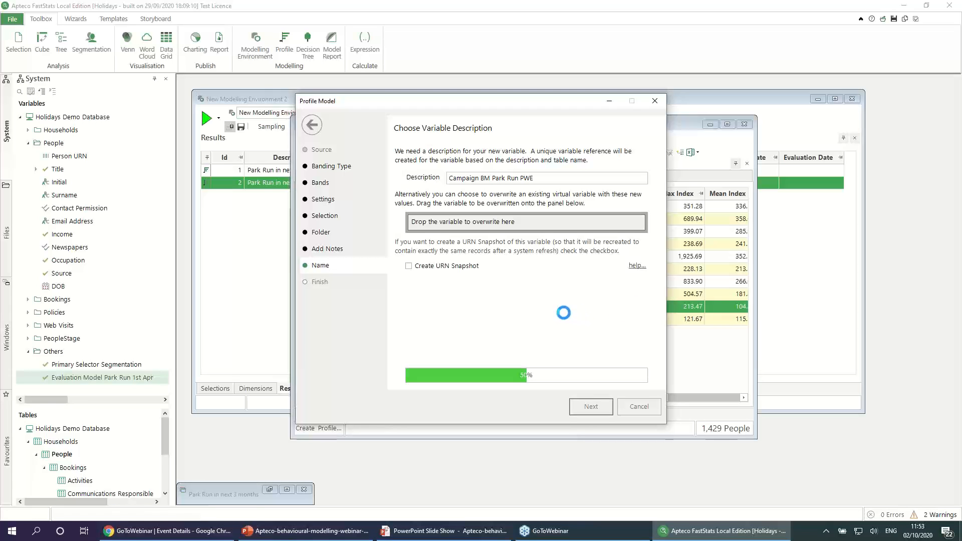
left_click(424, 251)
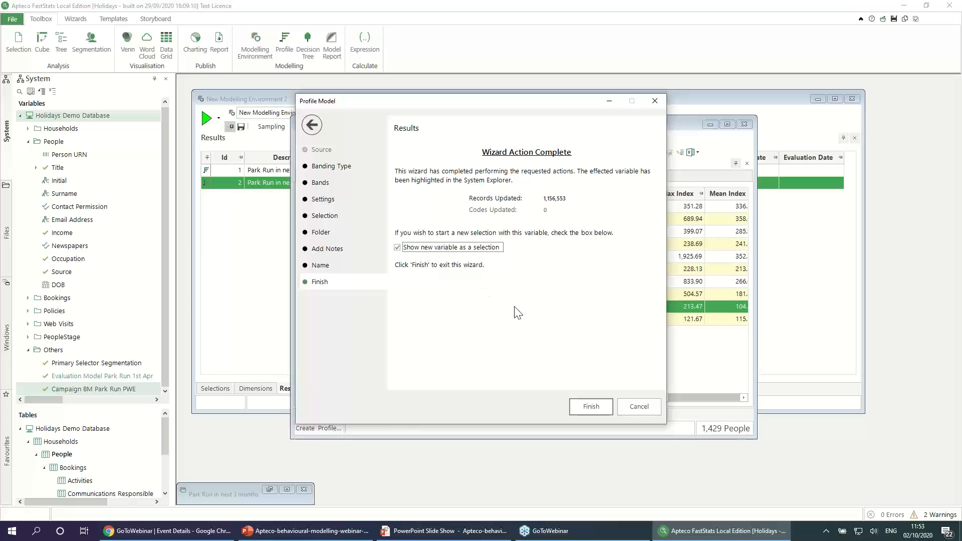
left_click(581, 401)
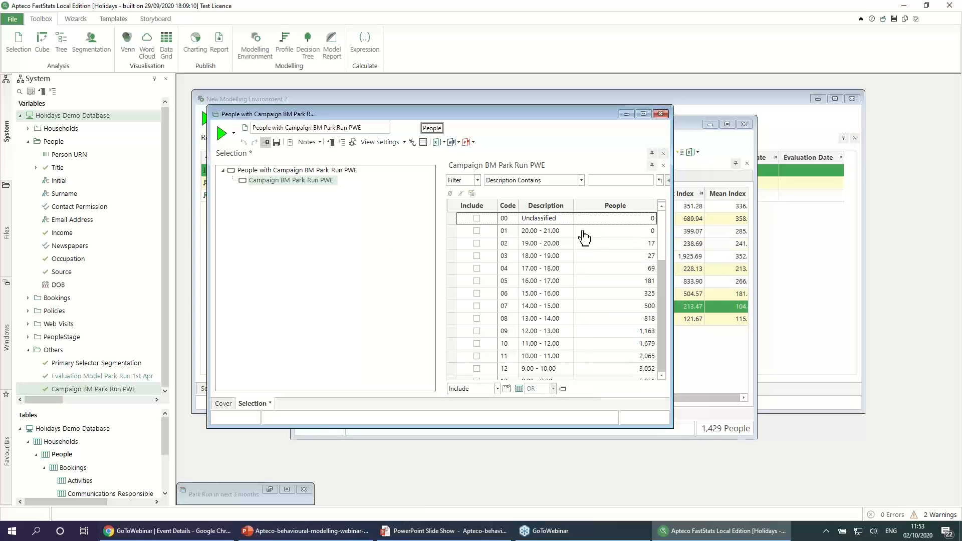
Step: Review the people per score band and include the bands from 19.00 - 20.00 down to 14.00 - 15.00 in the selection
left_click(633, 232)
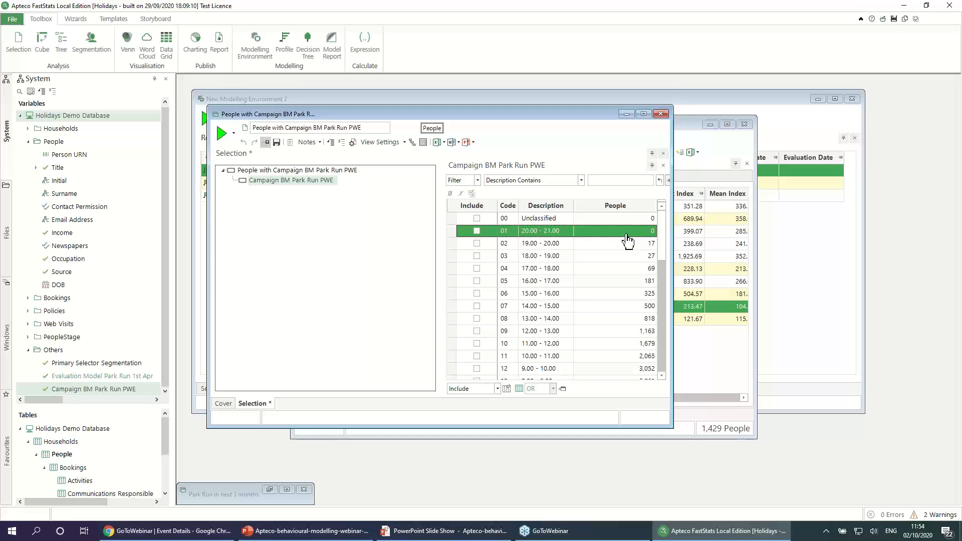
left_click_drag(661, 245, 660, 280)
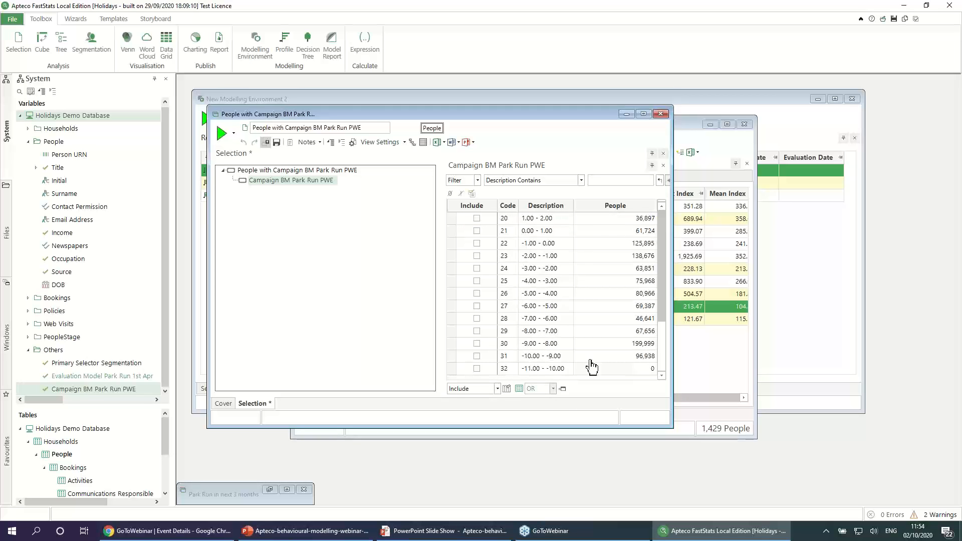
left_click_drag(650, 359, 654, 282)
left_click_drag(663, 345, 676, 227)
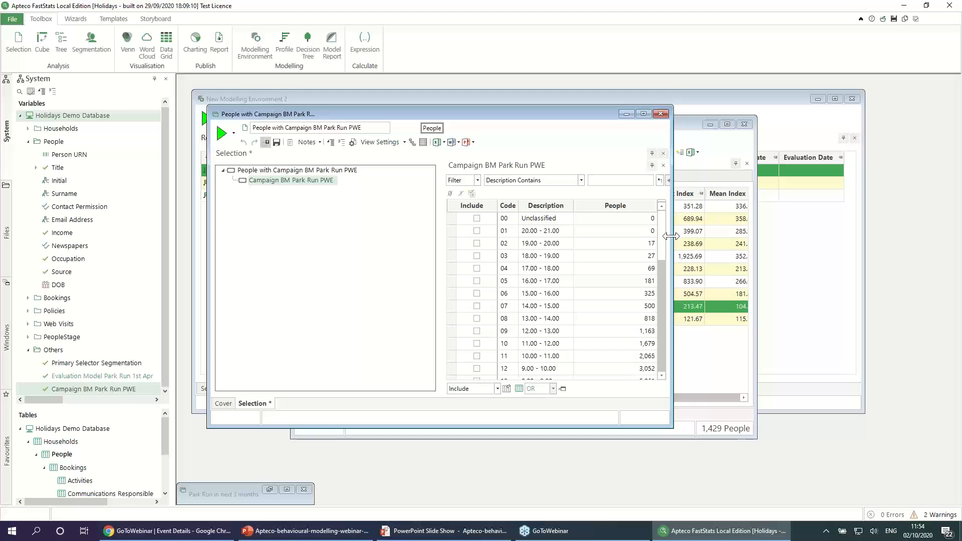
left_click_drag(557, 245, 556, 314)
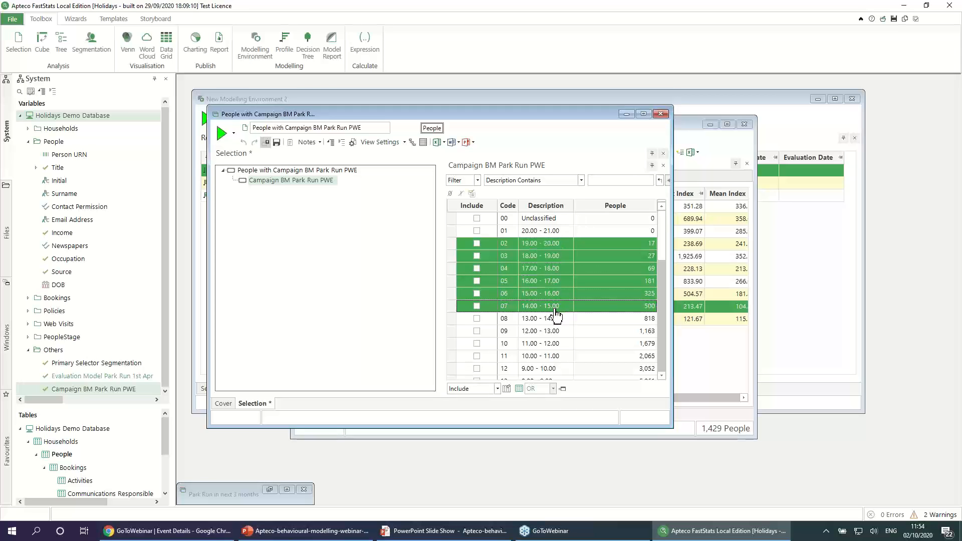
left_click(477, 306)
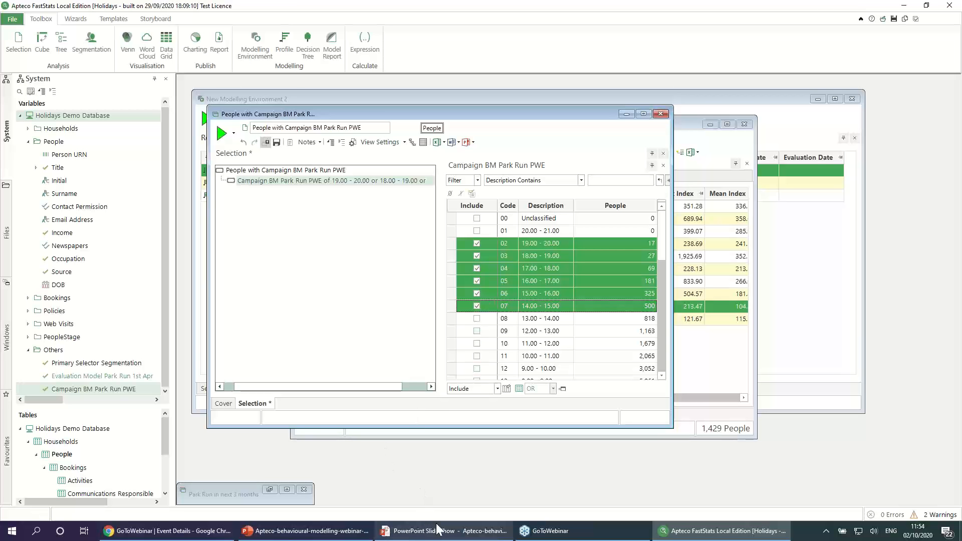
Step: Switch to the PowerPoint slide show and advance to the Feedback Poll slide
left_click(437, 531)
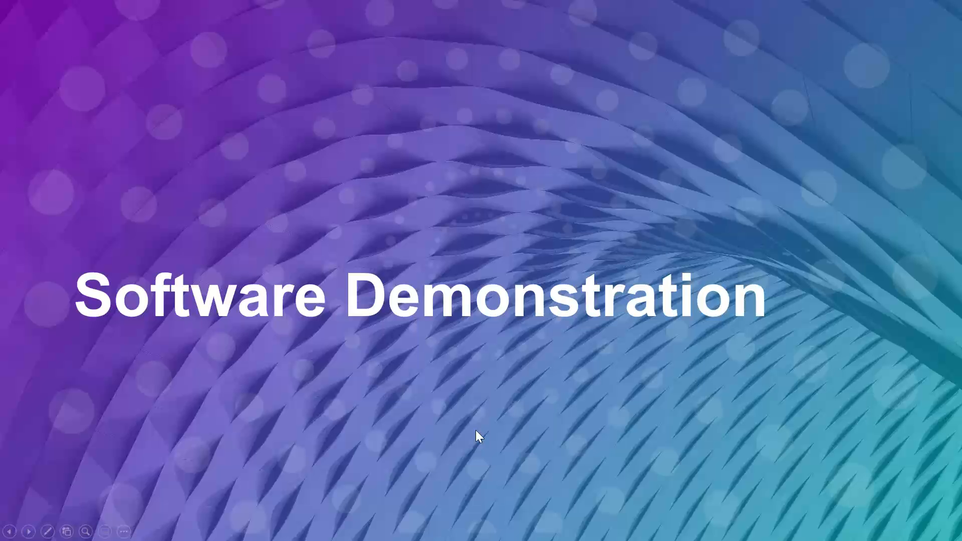
left_click(476, 430)
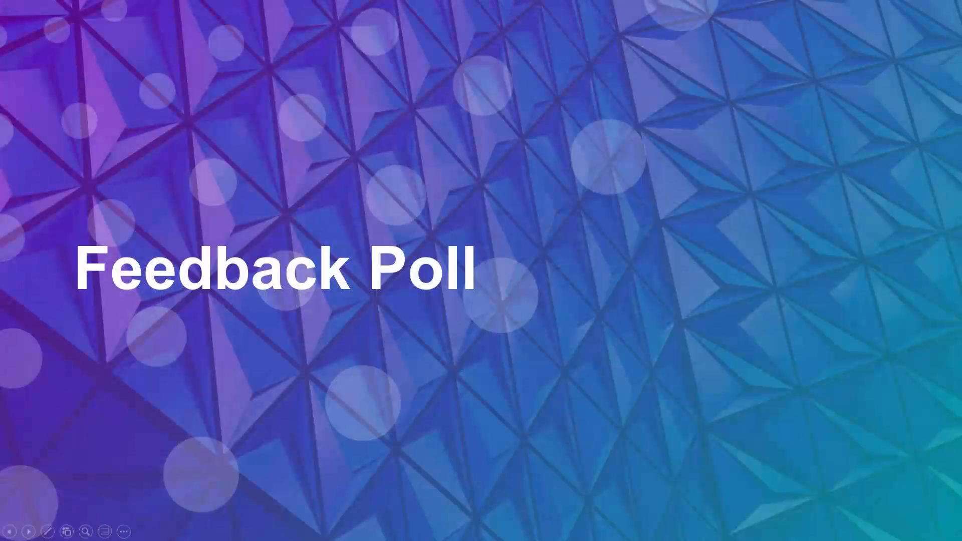